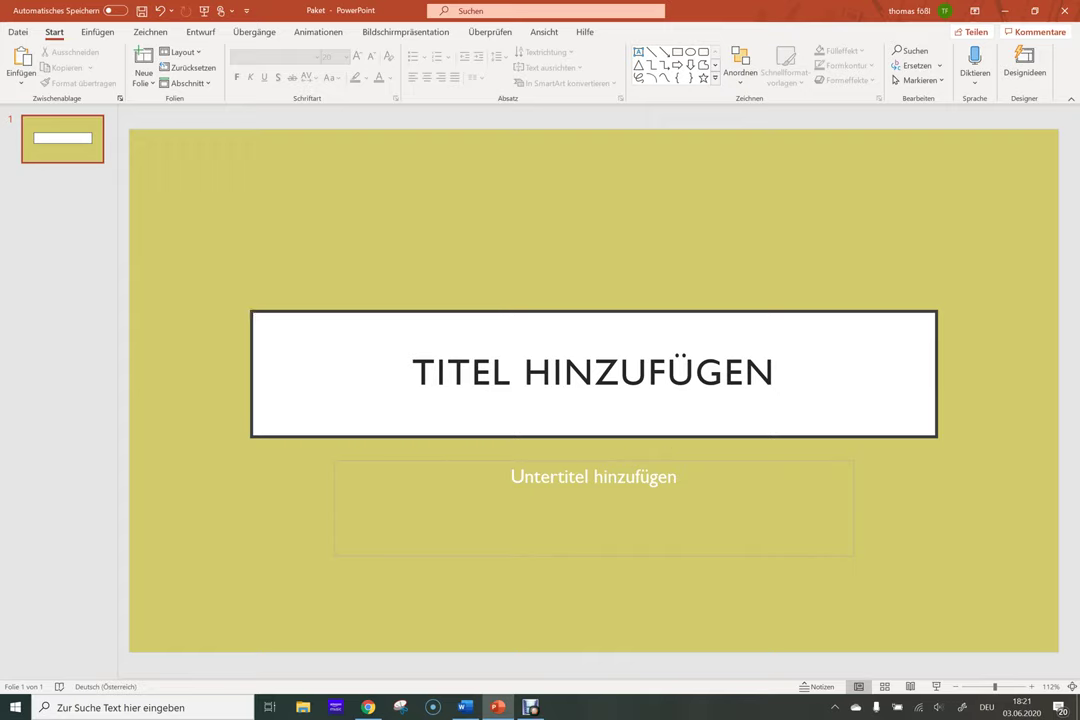
- Place the cursor in the title placeholder of the Paket title slide
click(593, 373)
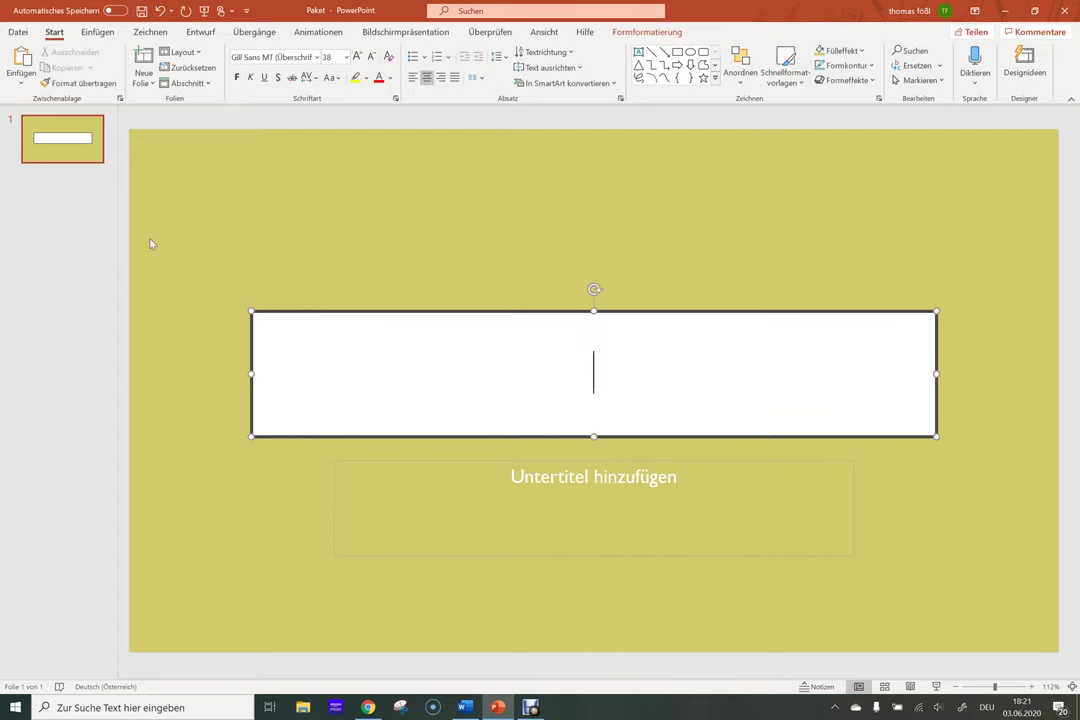
- Title the slide TIERE and enter the author's name as the subtitle
text(TIE)
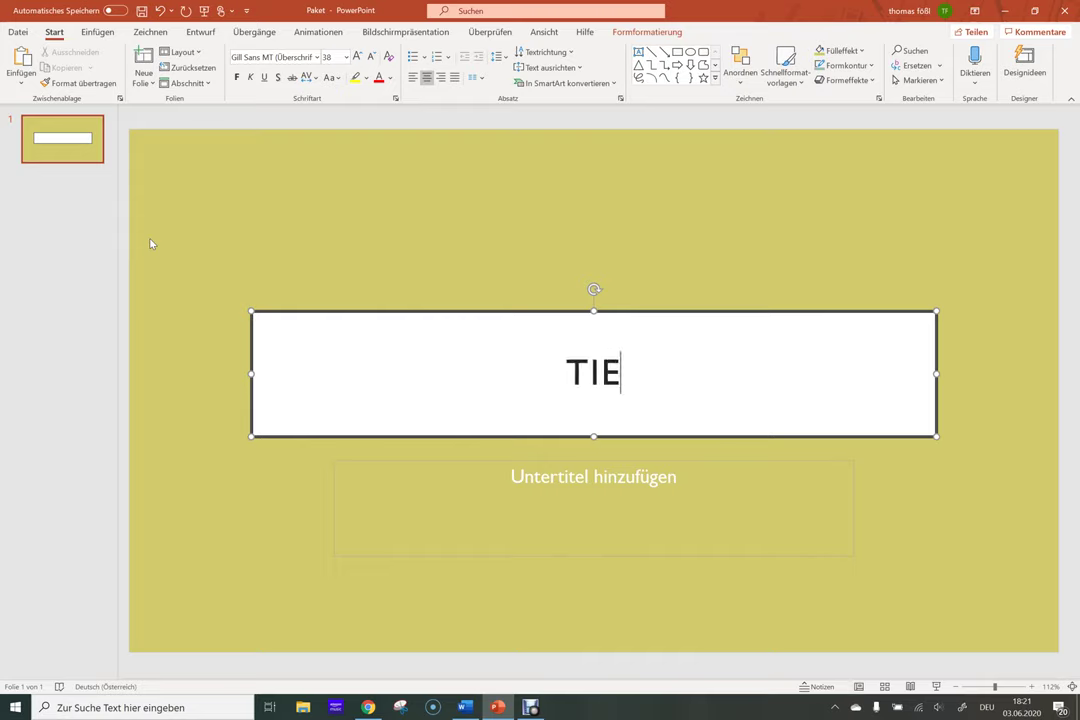
text(RE)
click(232, 285)
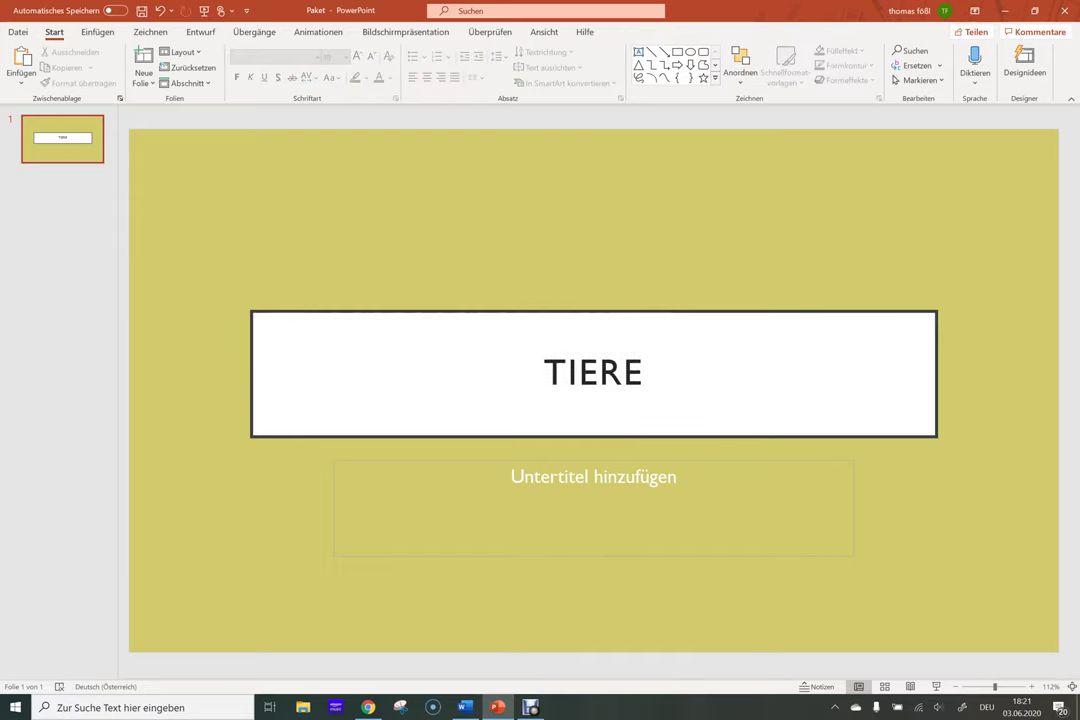
key(ctrl+Return)
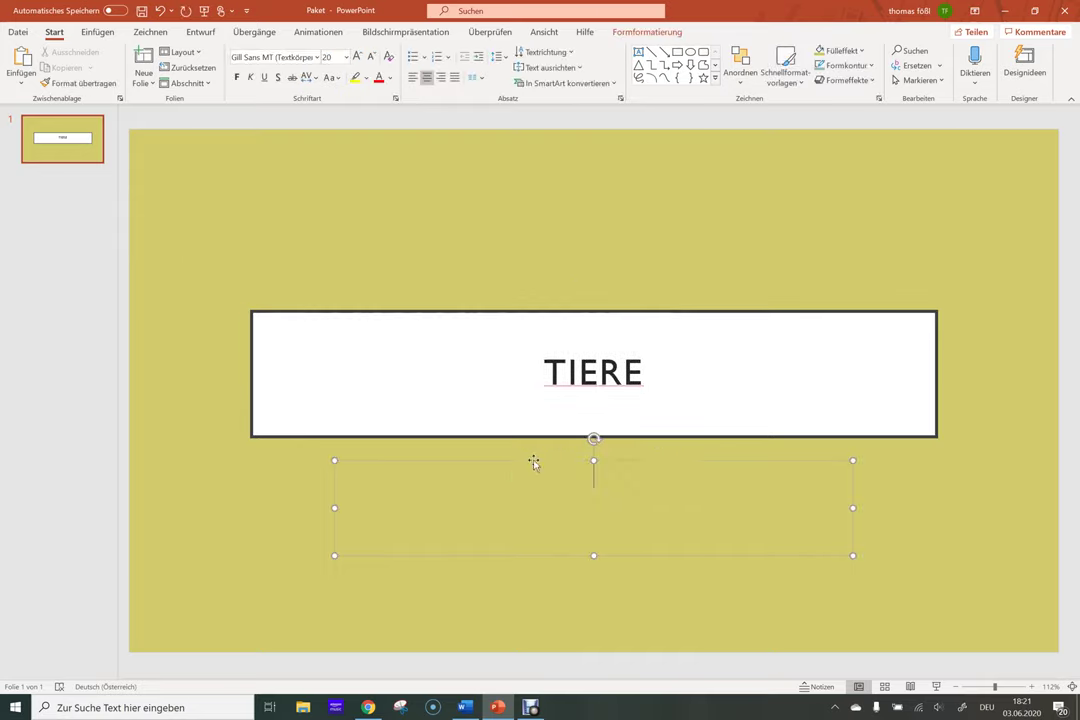
text(Mag)
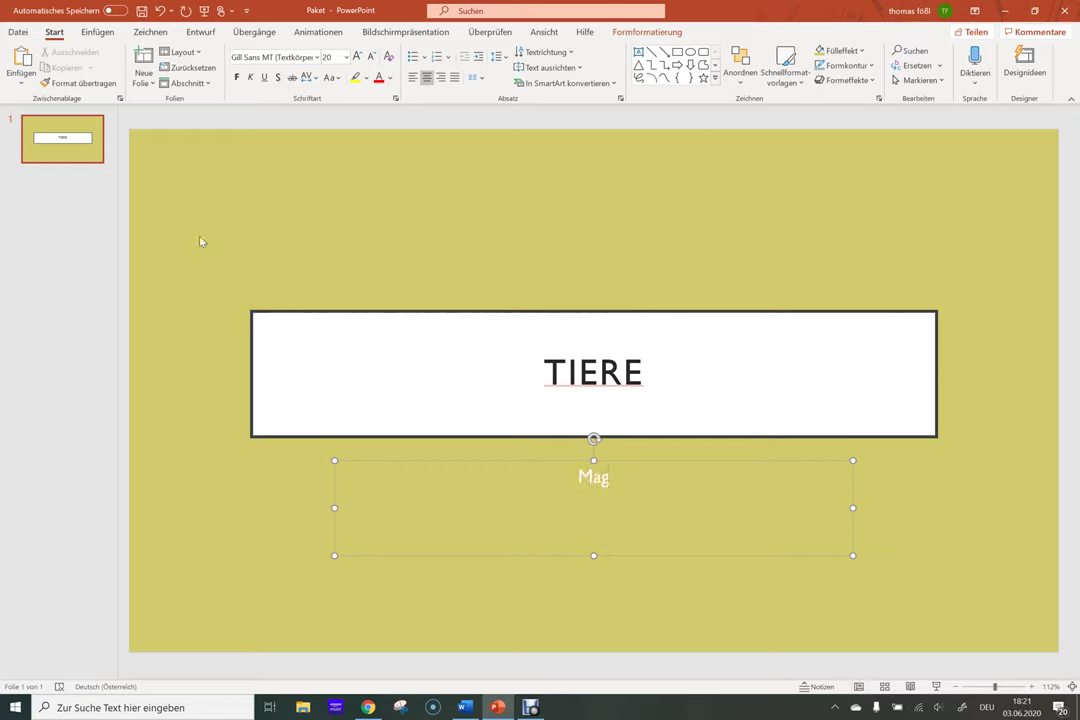
text(. Thomas Fößl)
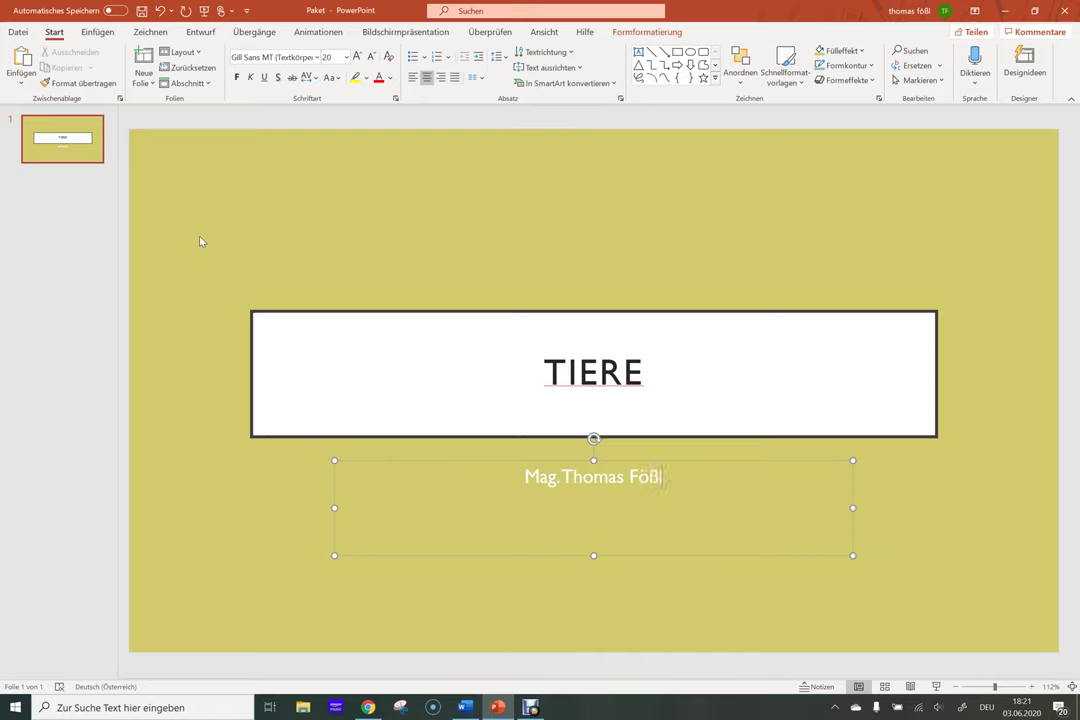
double_click(593, 372)
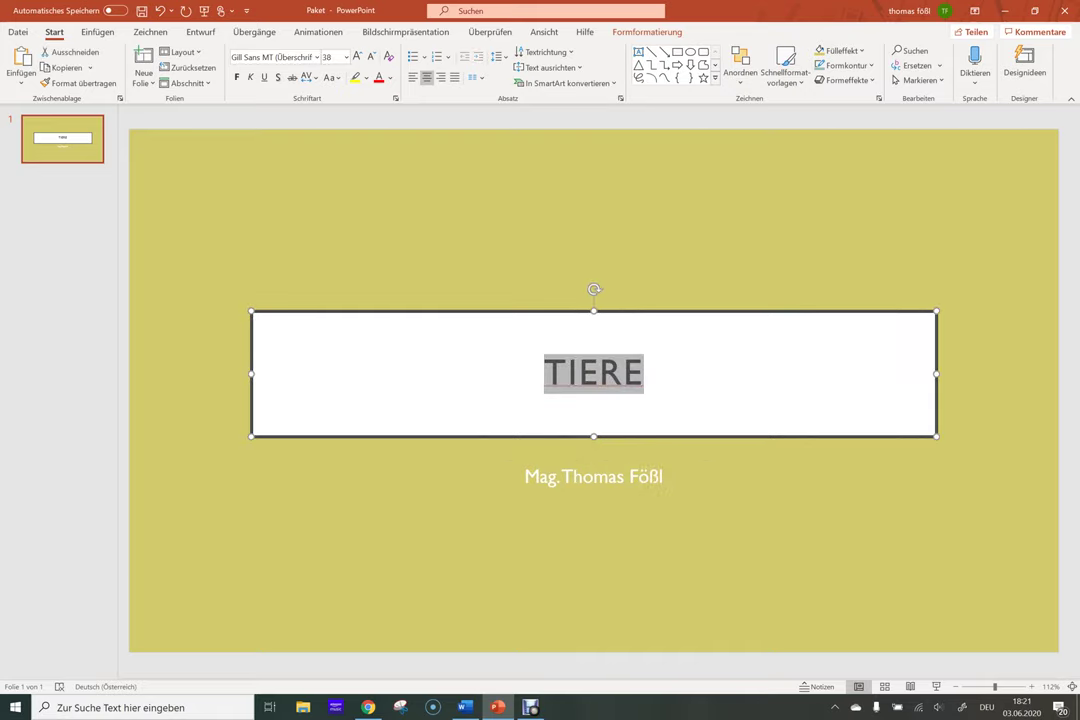
text(TIERE)
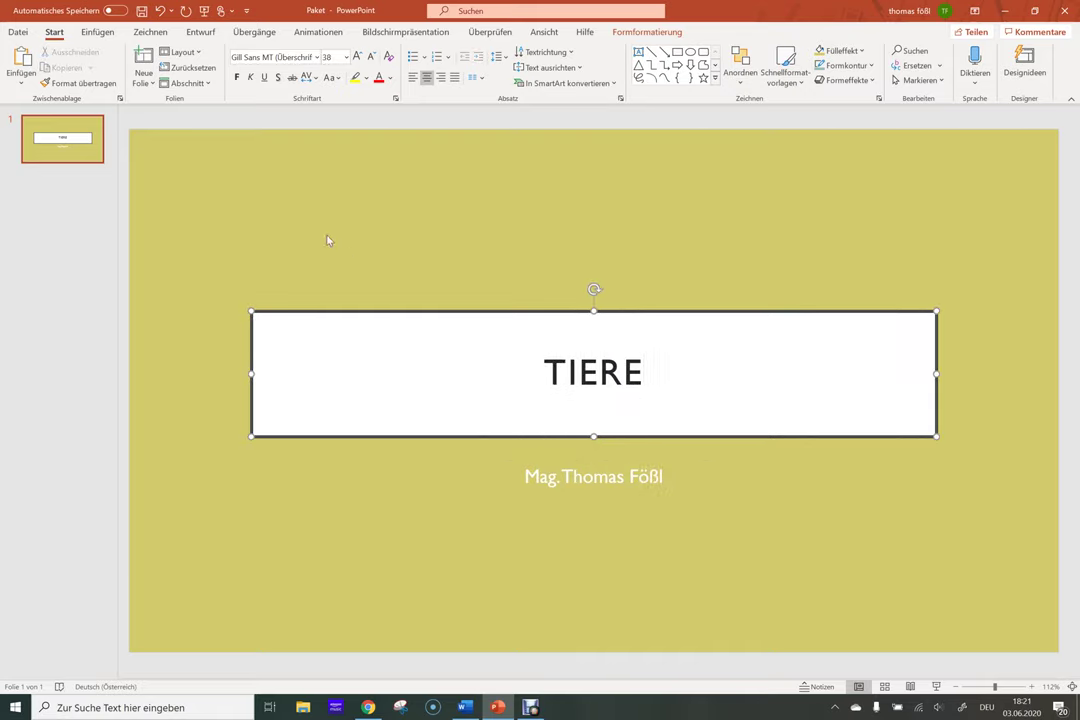
click(327, 240)
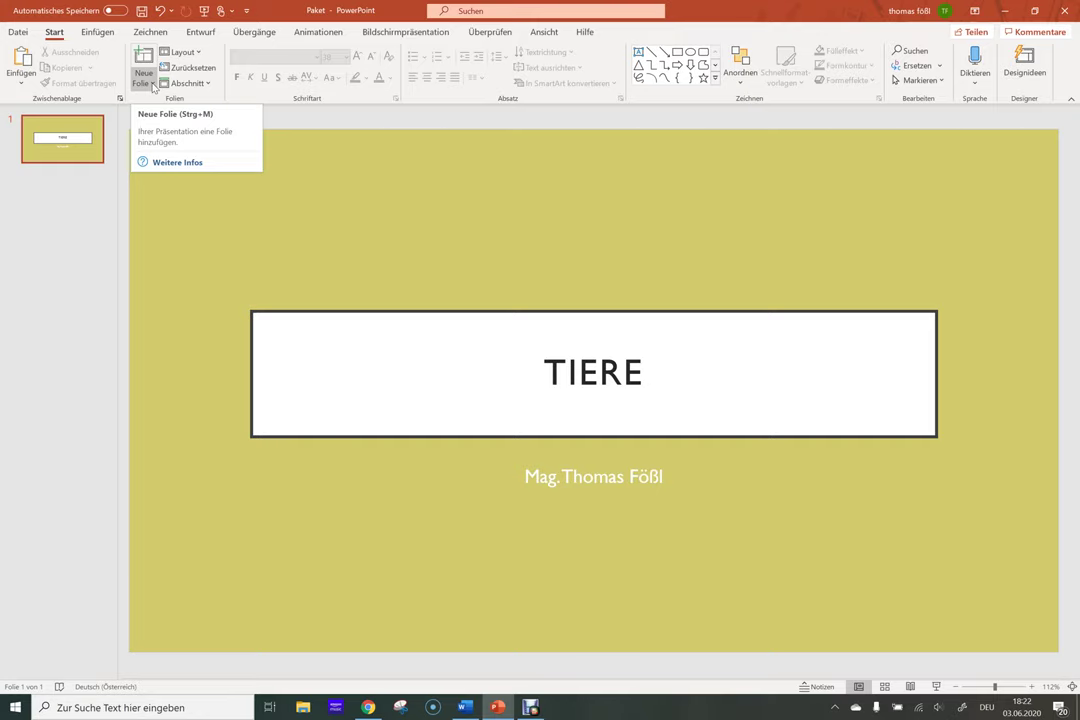
click(153, 87)
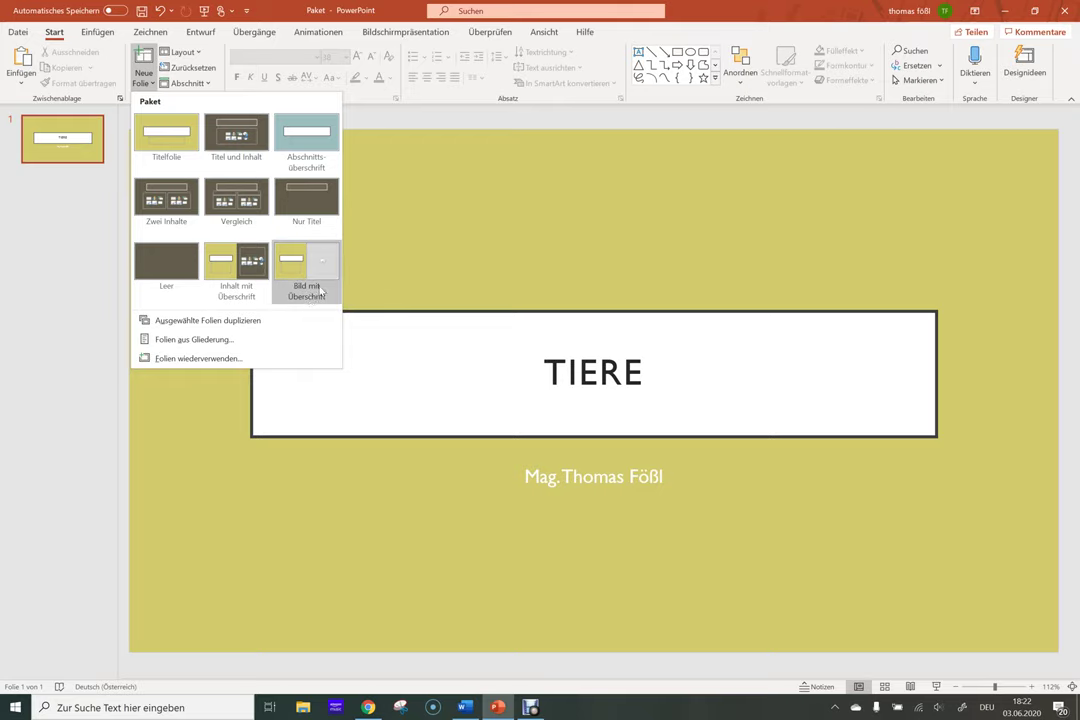
- Add a Bild mit Überschrift slide titled 'Die Giraffe'
click(304, 282)
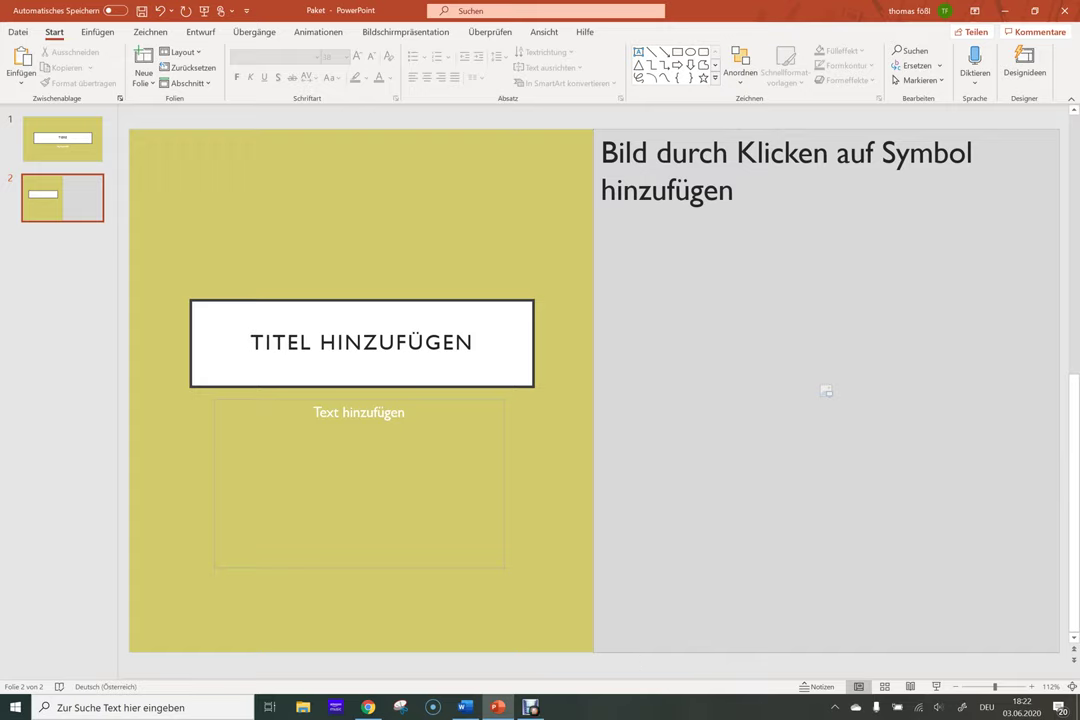
click(316, 330)
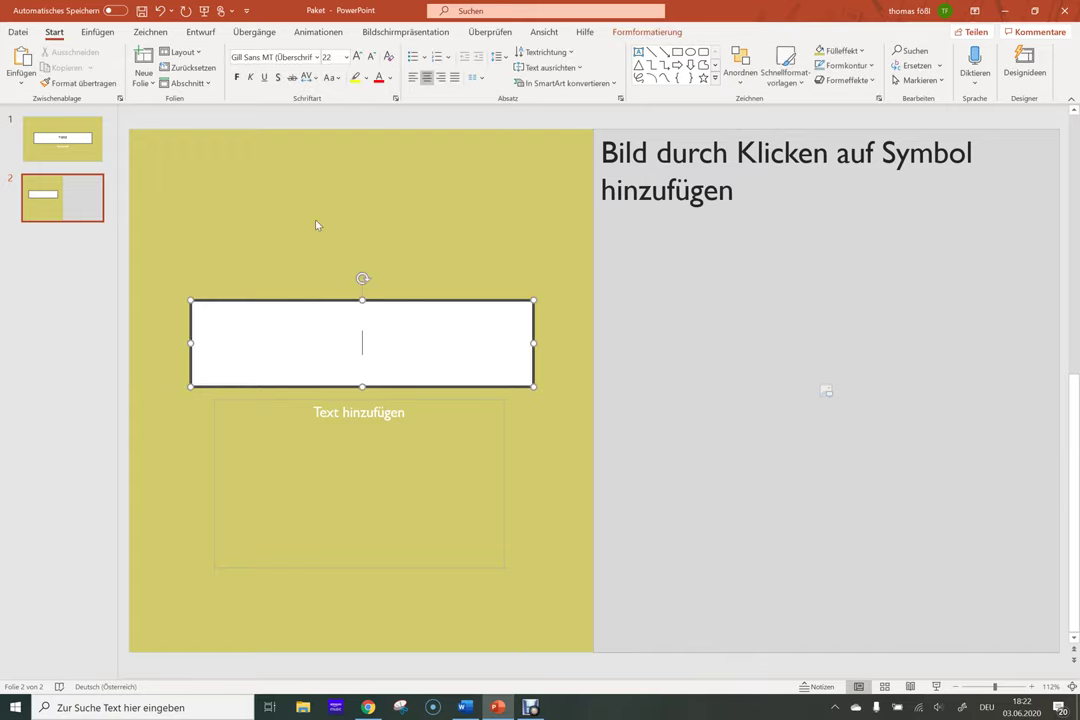
text(Die G)
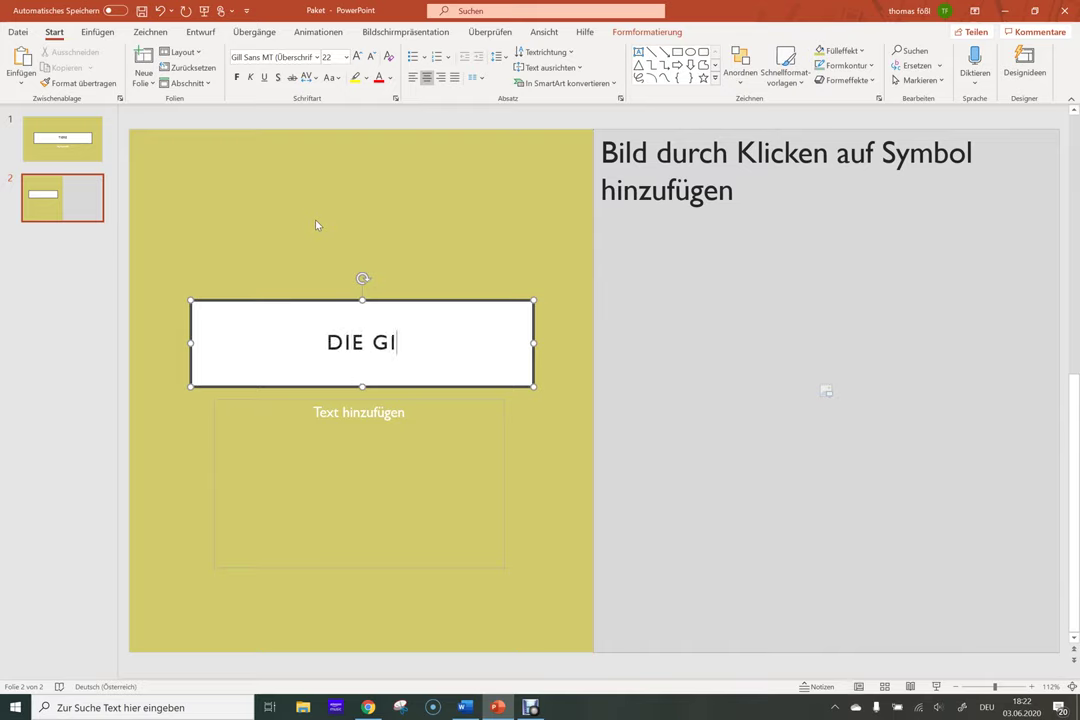
text(iraffe)
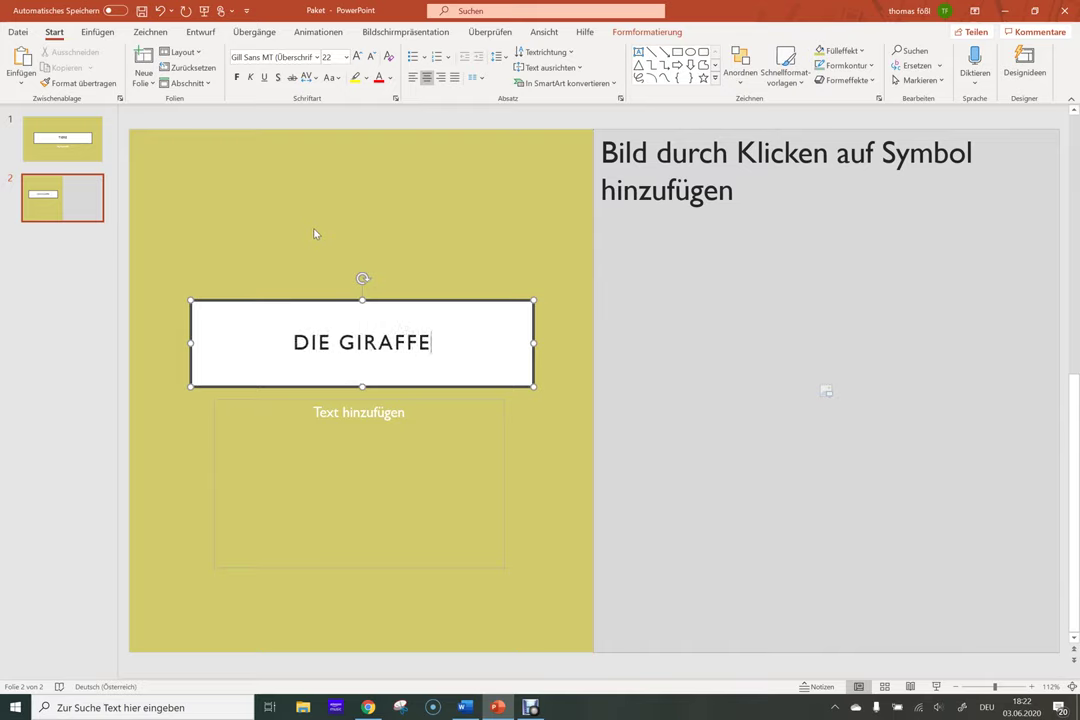
click(314, 233)
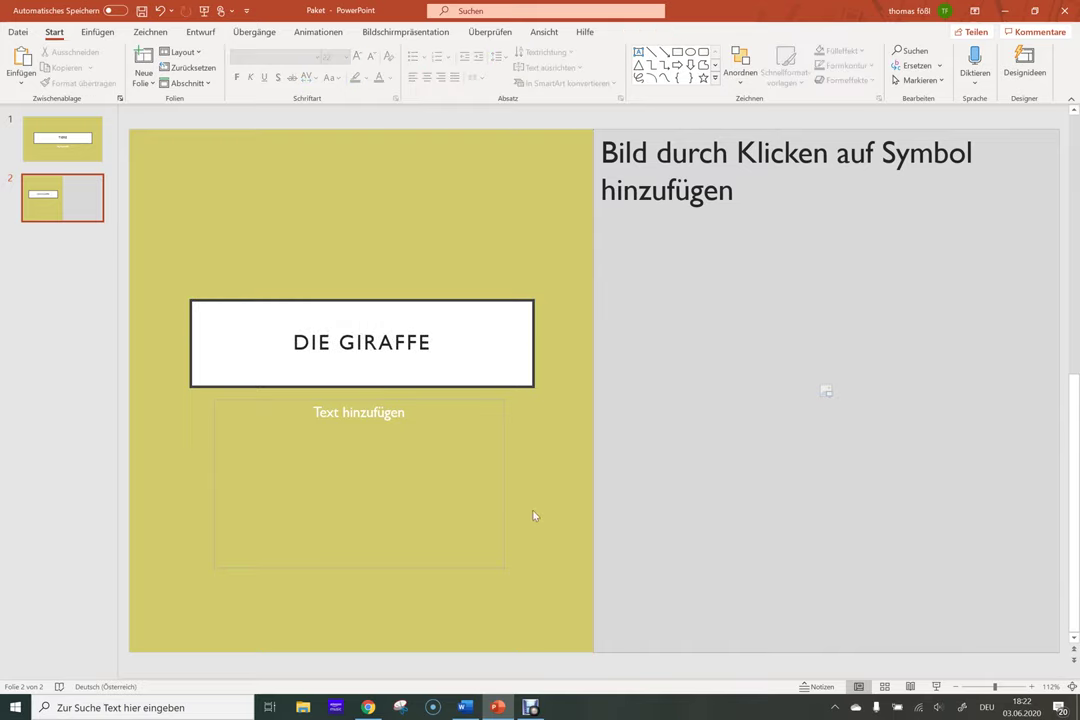
- Copy the giraffe paragraph from the Word document for the caption area
click(359, 410)
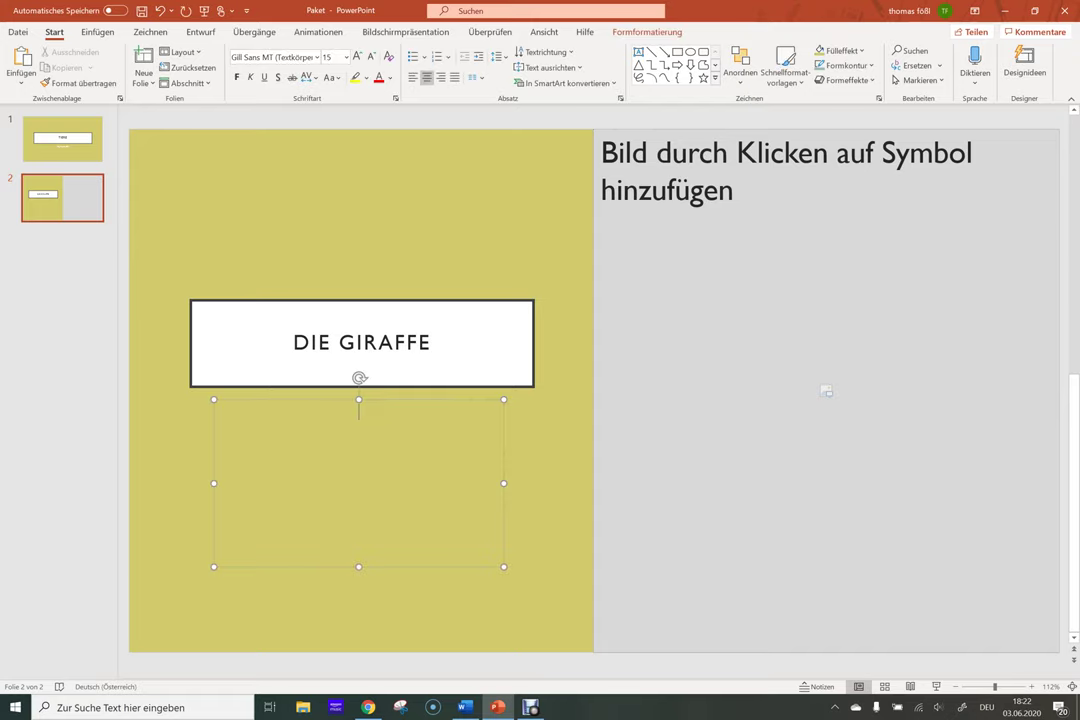
text(daklfaflas)
key(BackSpace)
key(BackSpace)
key(BackSpace)
key(BackSpace)
key(BackSpace)
key(BackSpace)
key(BackSpace)
key(BackSpace)
click(242, 140)
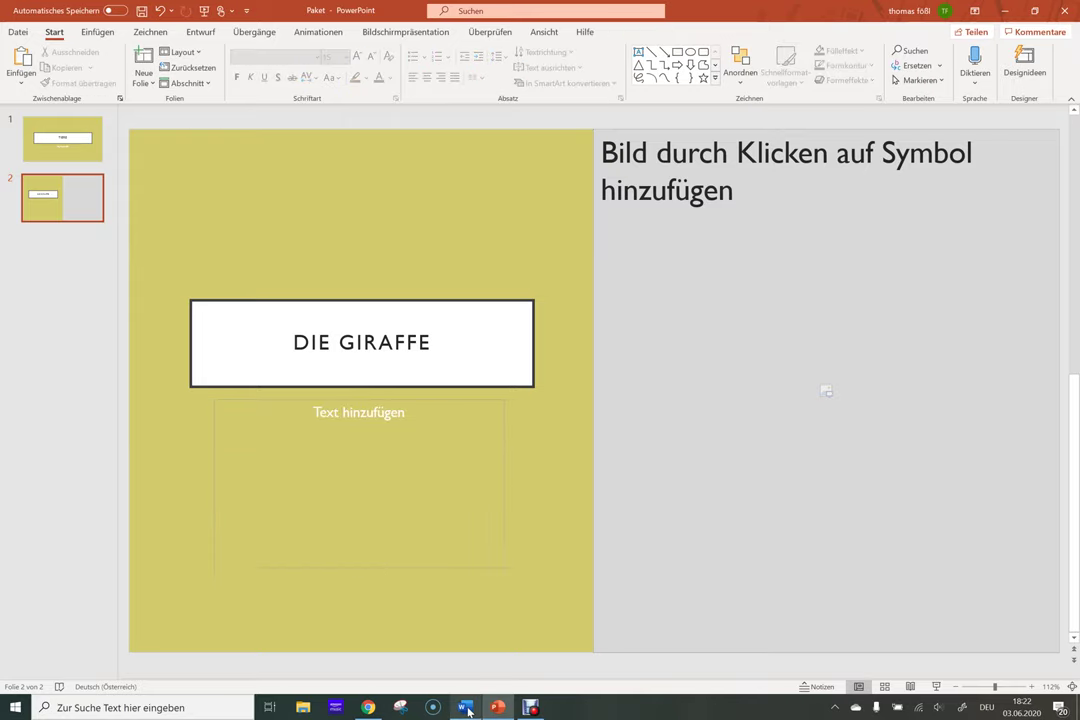
key(alt+Tab)
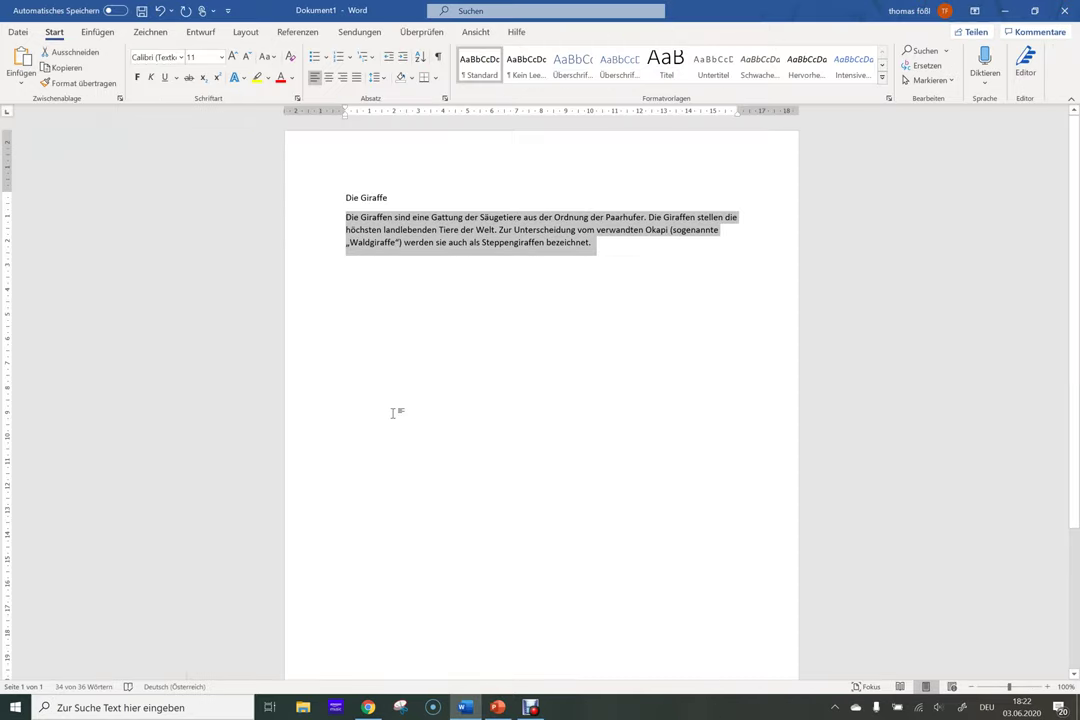
key(alt+Tab)
click(302, 483)
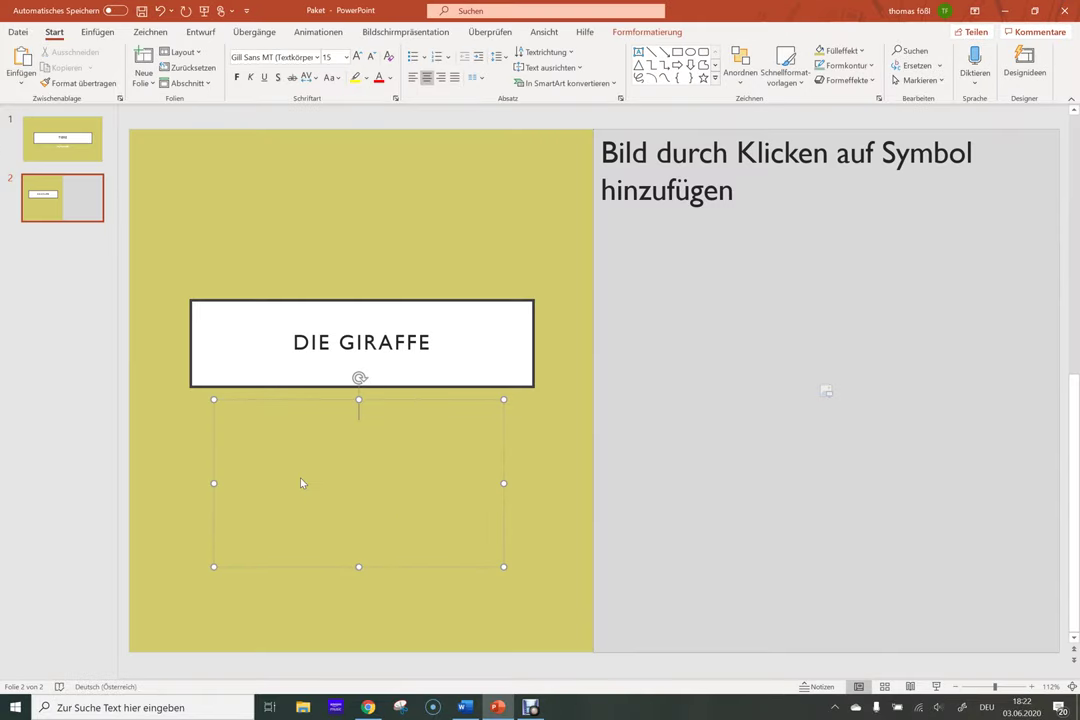
- Paste the giraffe paragraph into the slide's caption text box
click(21, 64)
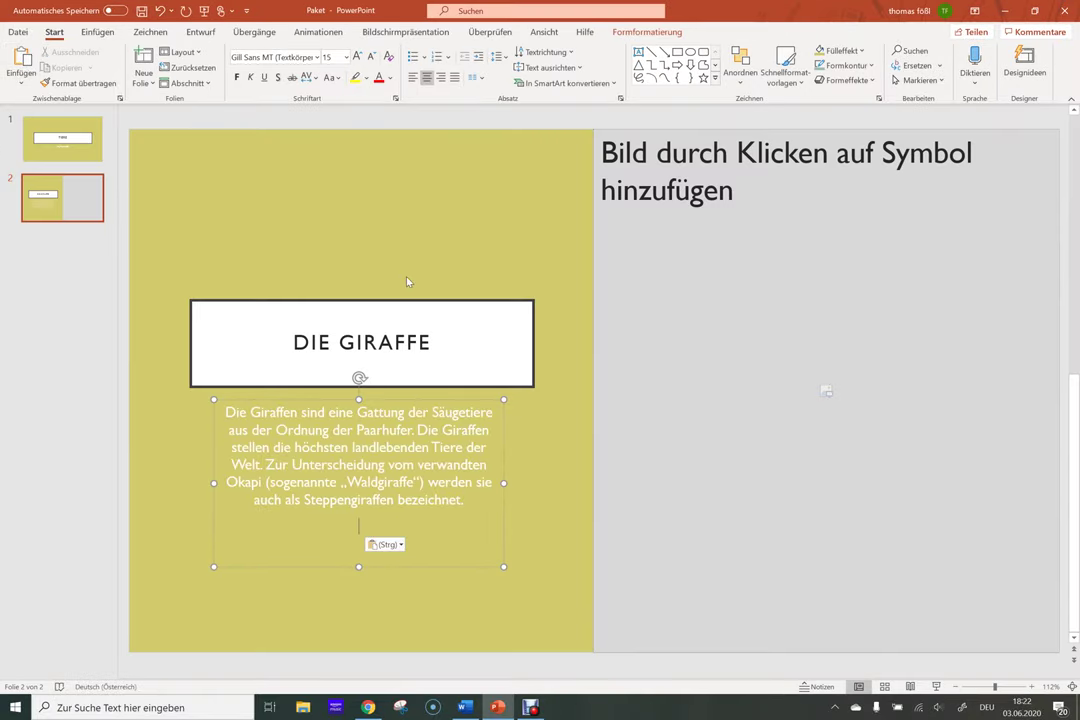
key(Escape)
click(339, 180)
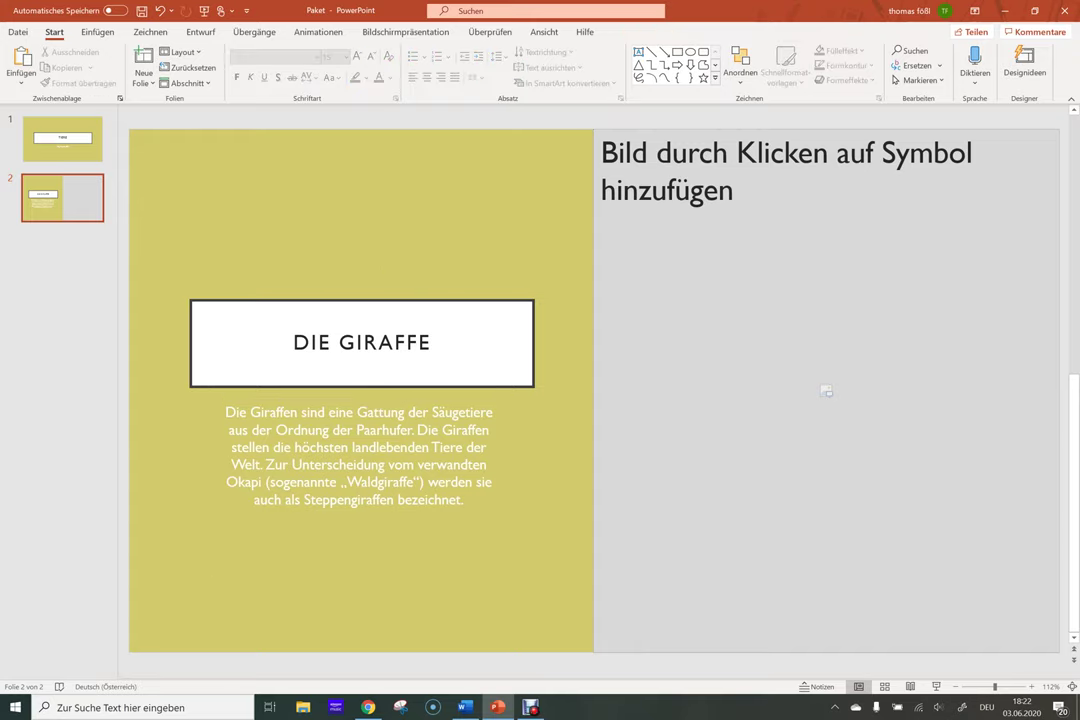
- Try bold, italic and red text on the paragraph, then revert it to plain white
click(418, 539)
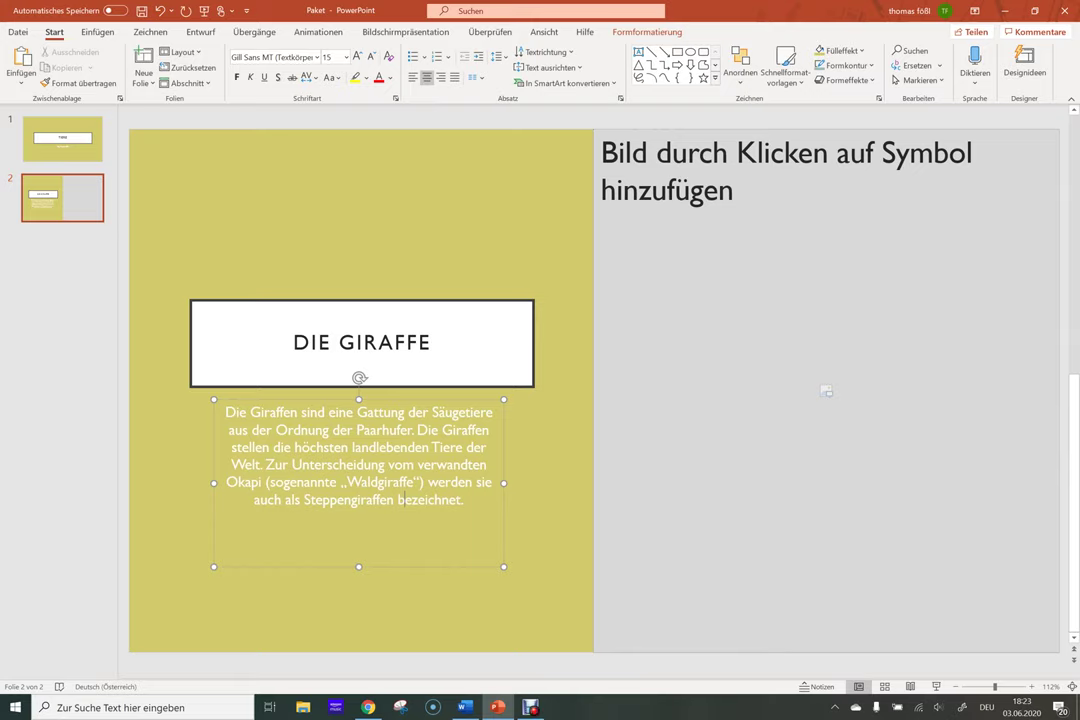
click(430, 569)
click(236, 78)
click(236, 78)
click(251, 78)
click(253, 81)
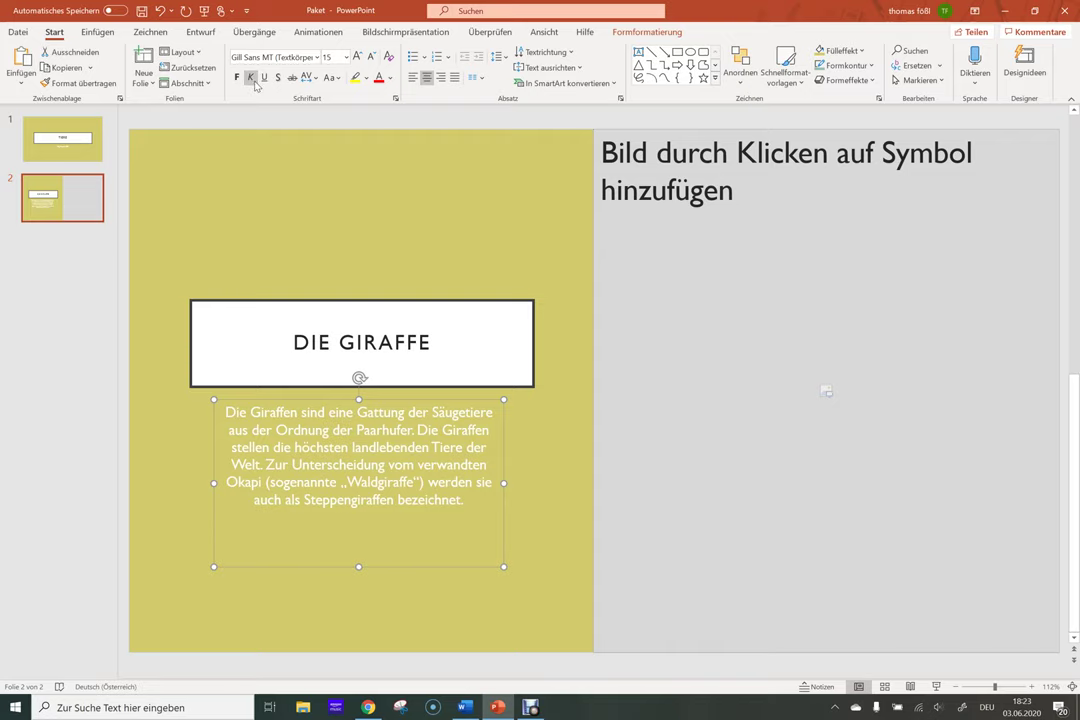
click(380, 80)
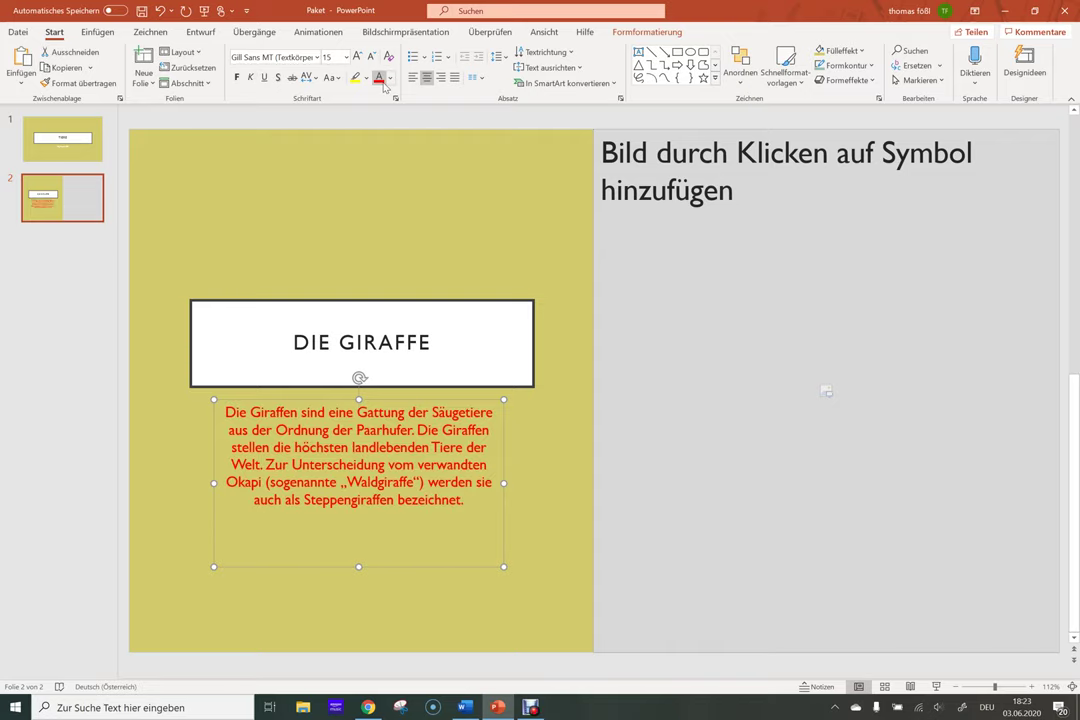
key(ctrl+z)
click(453, 204)
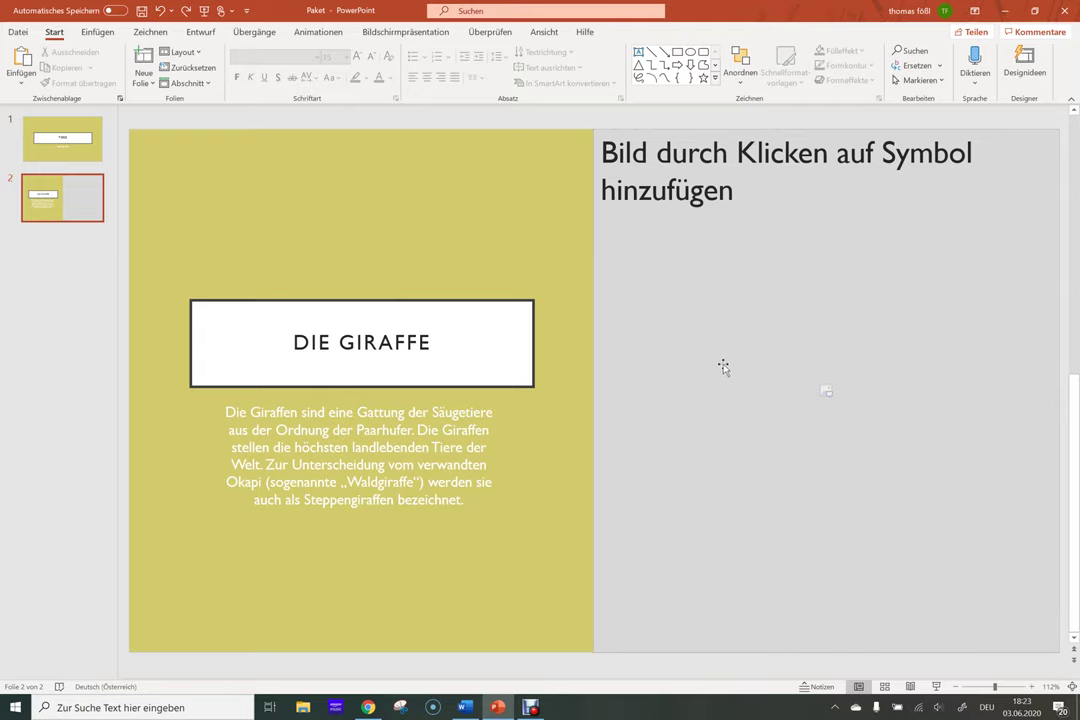
- Copy the large standing-giraffe photo from Google Images and select slide 2's picture placeholder
click(369, 708)
scroll(250, 350, up, 2)
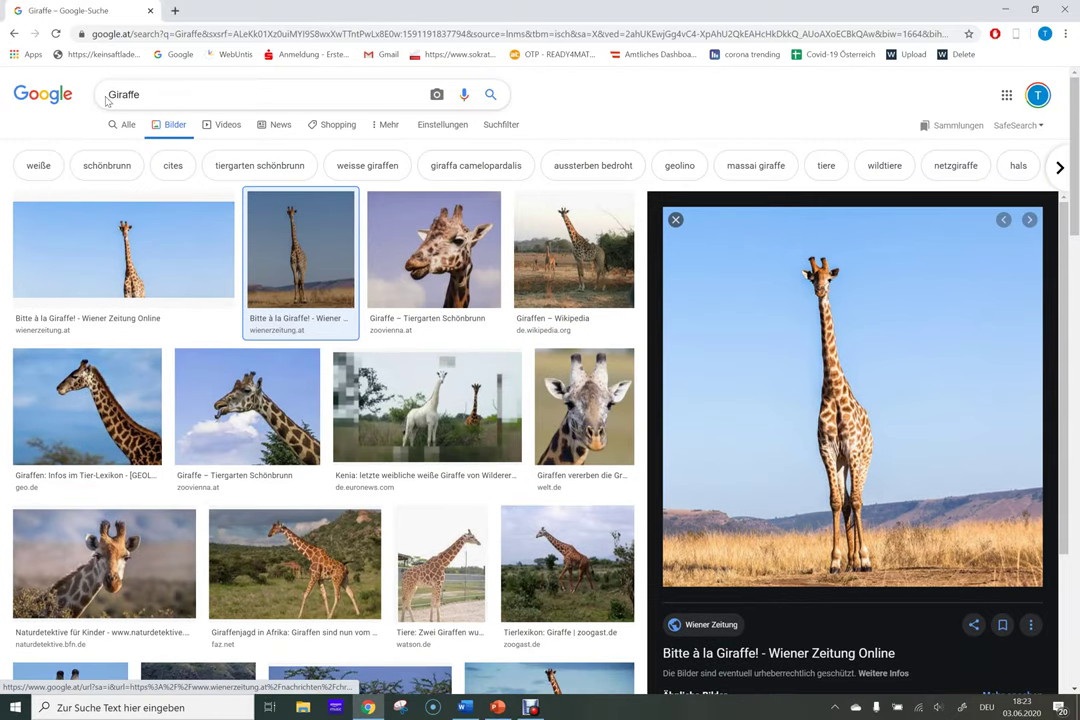
scroll(116, 103, down, 2)
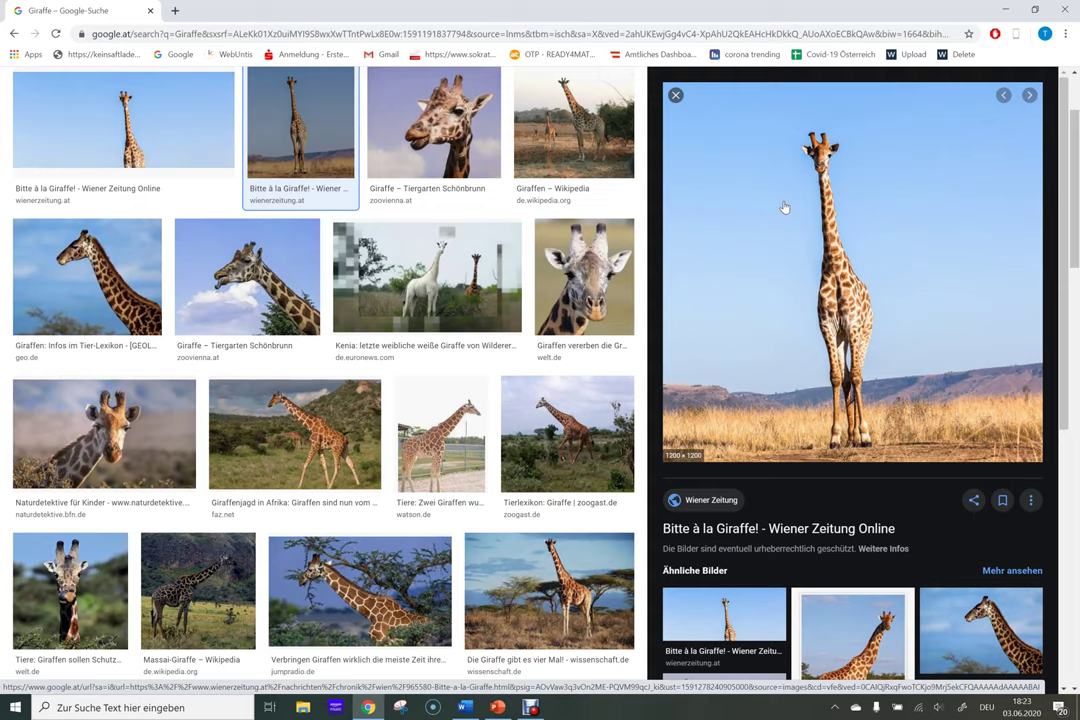
right_click(785, 207)
click(810, 333)
click(498, 707)
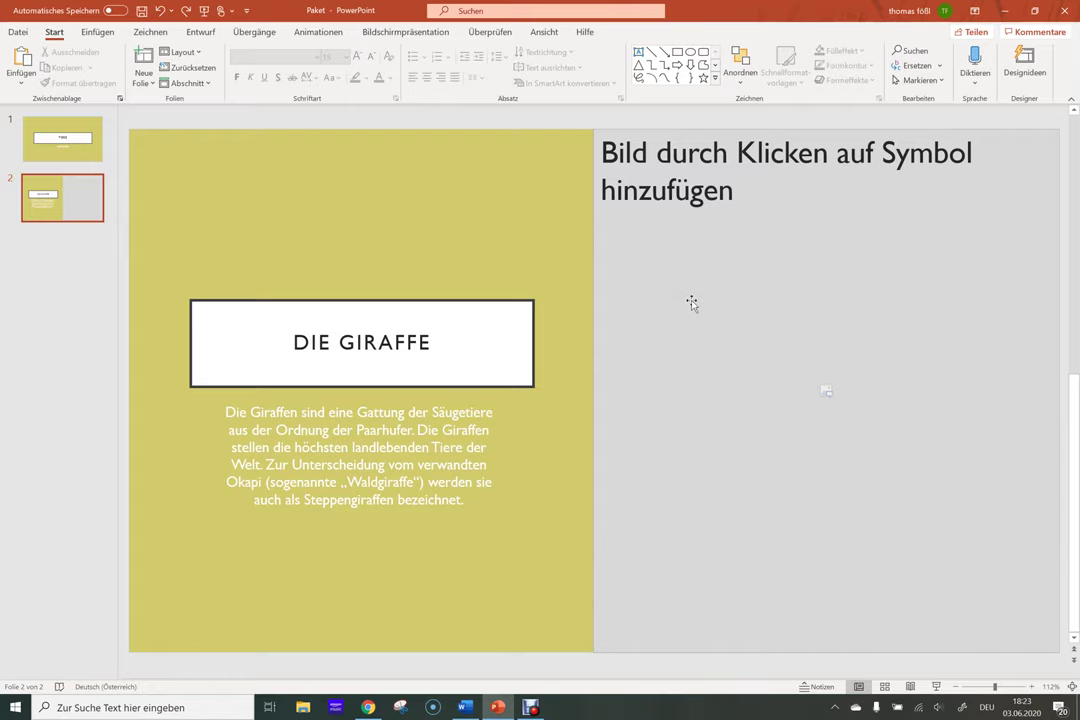
click(691, 302)
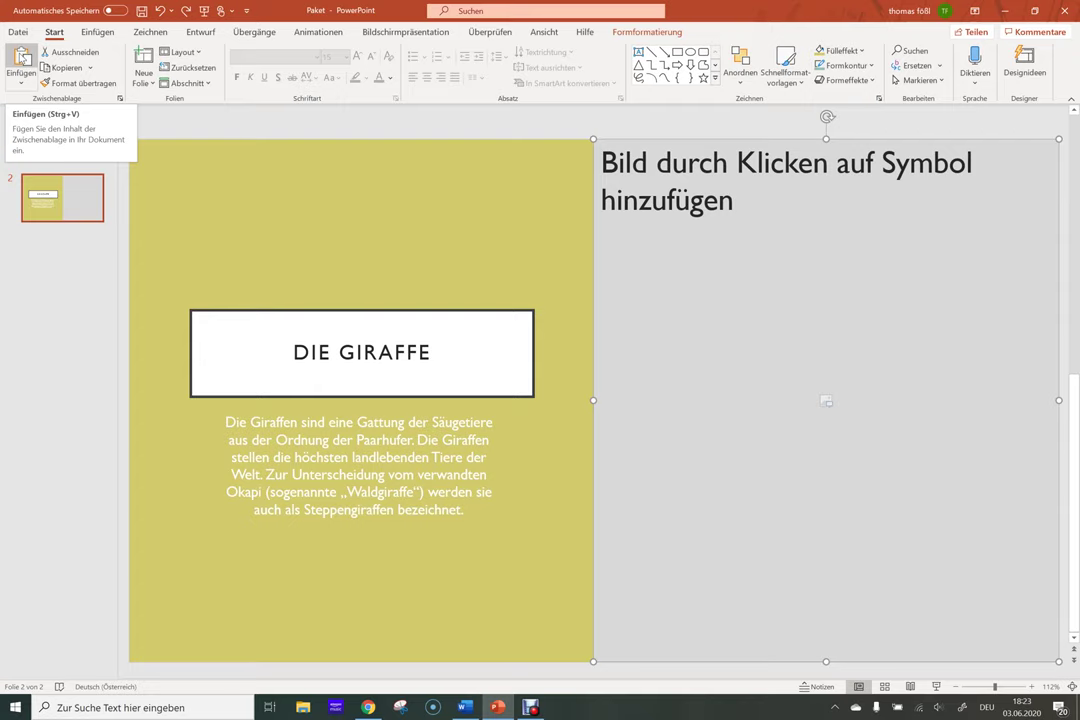
- Paste the copied giraffe photo into slide 2's picture placeholder
click(22, 57)
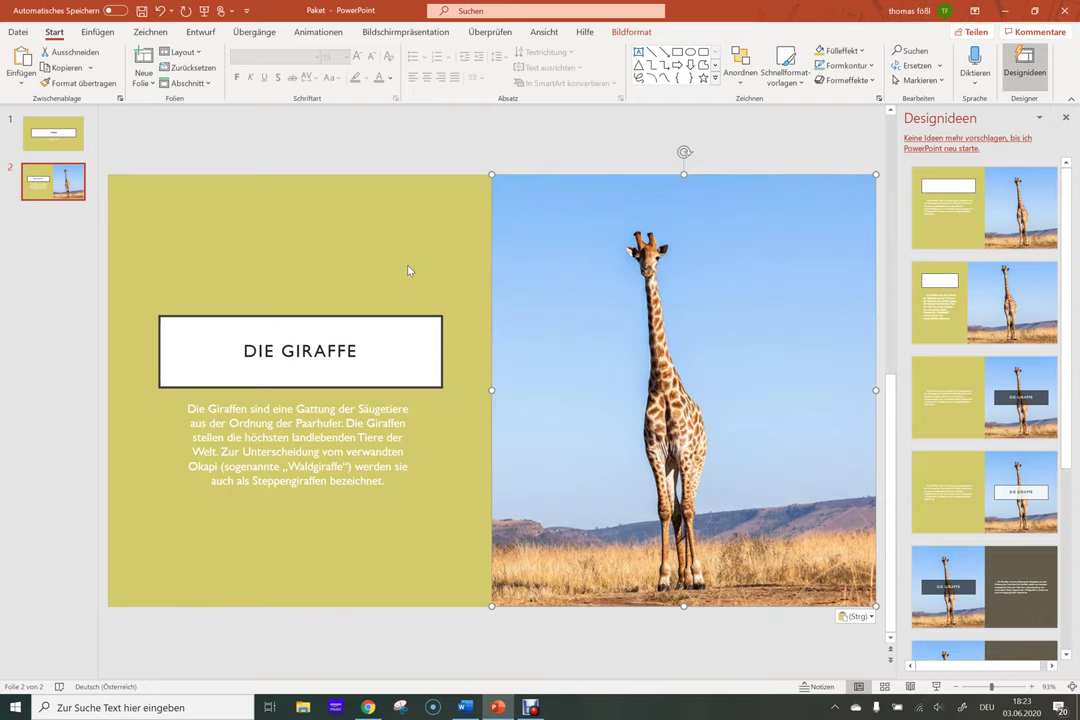
click(408, 270)
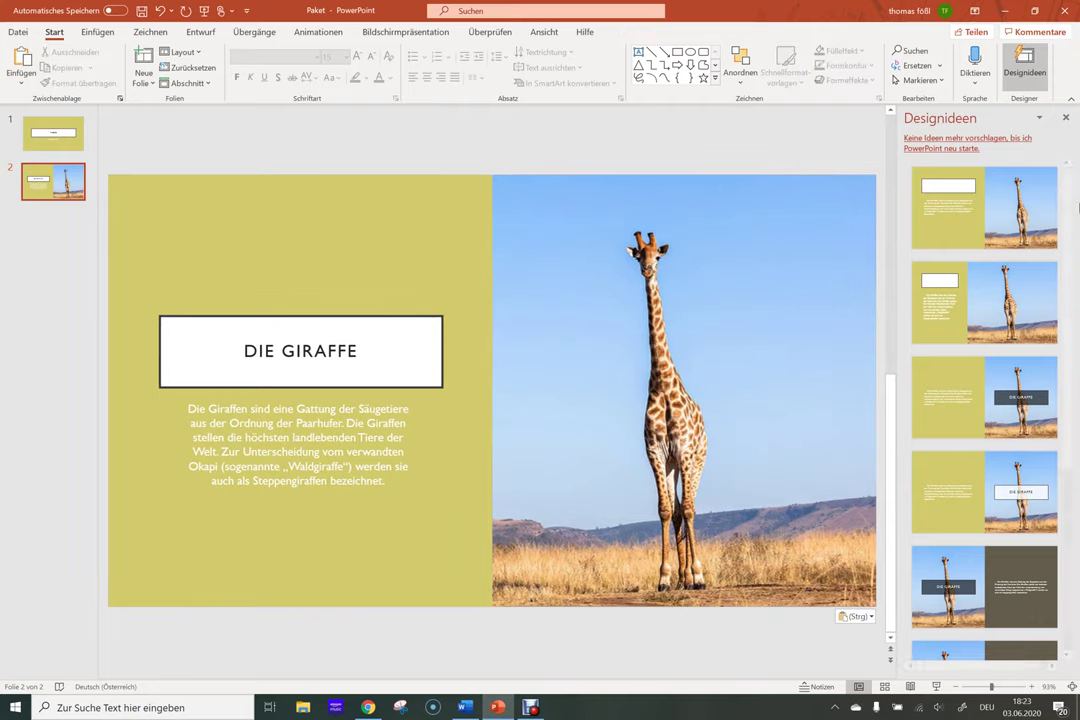
mouse_move(984, 302)
scroll(977, 343, down, 1)
scroll(977, 343, down, 3)
scroll(977, 343, down, 3)
scroll(977, 343, down, 1)
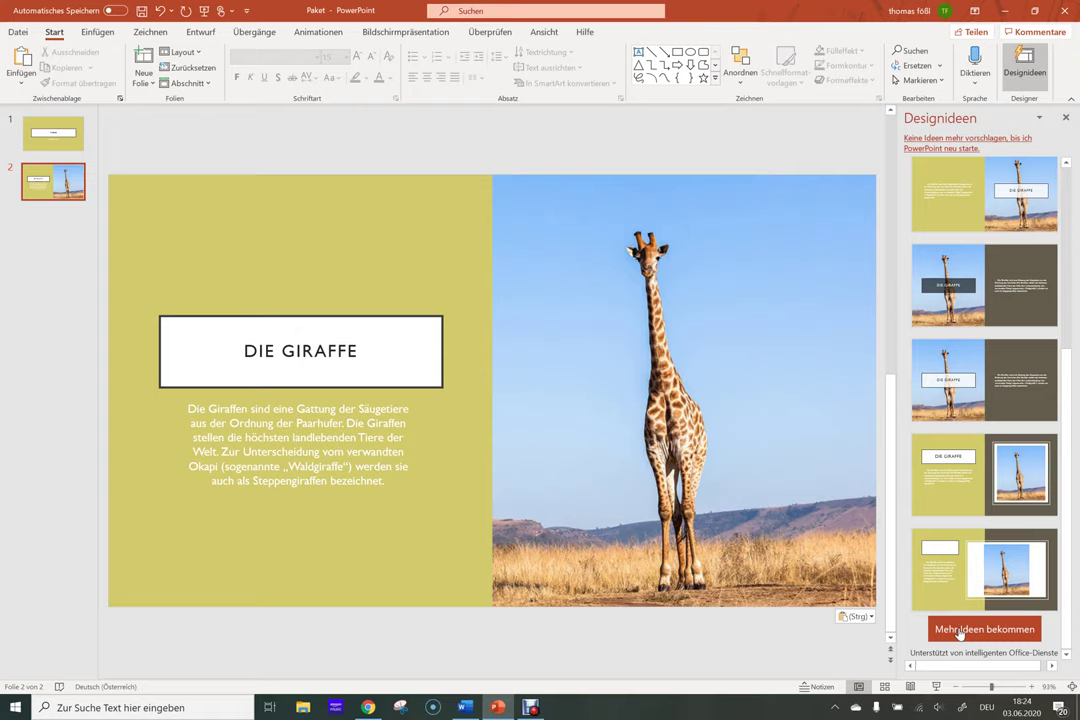
scroll(970, 490, up, 1)
scroll(970, 490, up, 2)
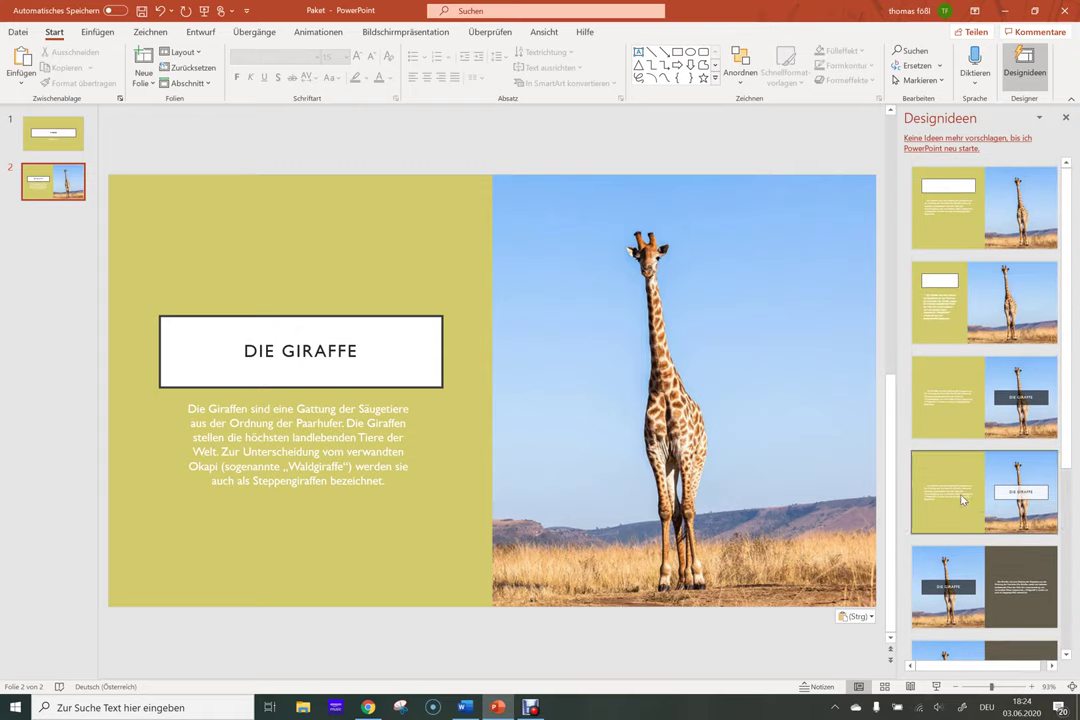
- Try two Designideen layouts for the giraffe slide, then close the suggestions
click(964, 488)
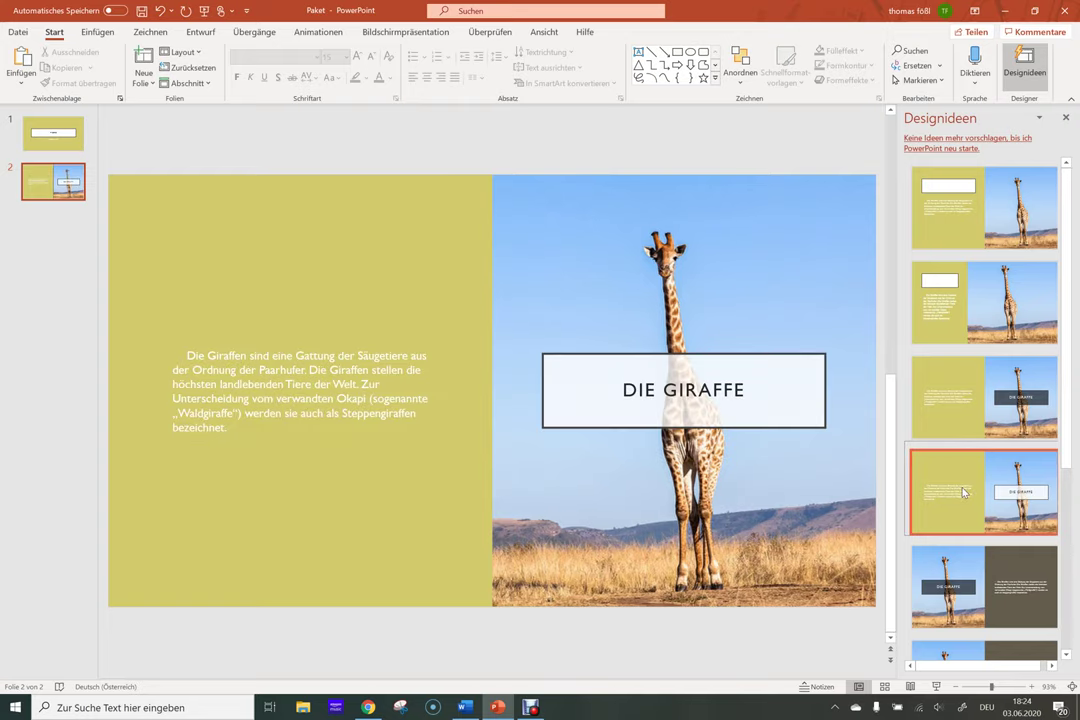
scroll(964, 492, down, 1)
click(965, 512)
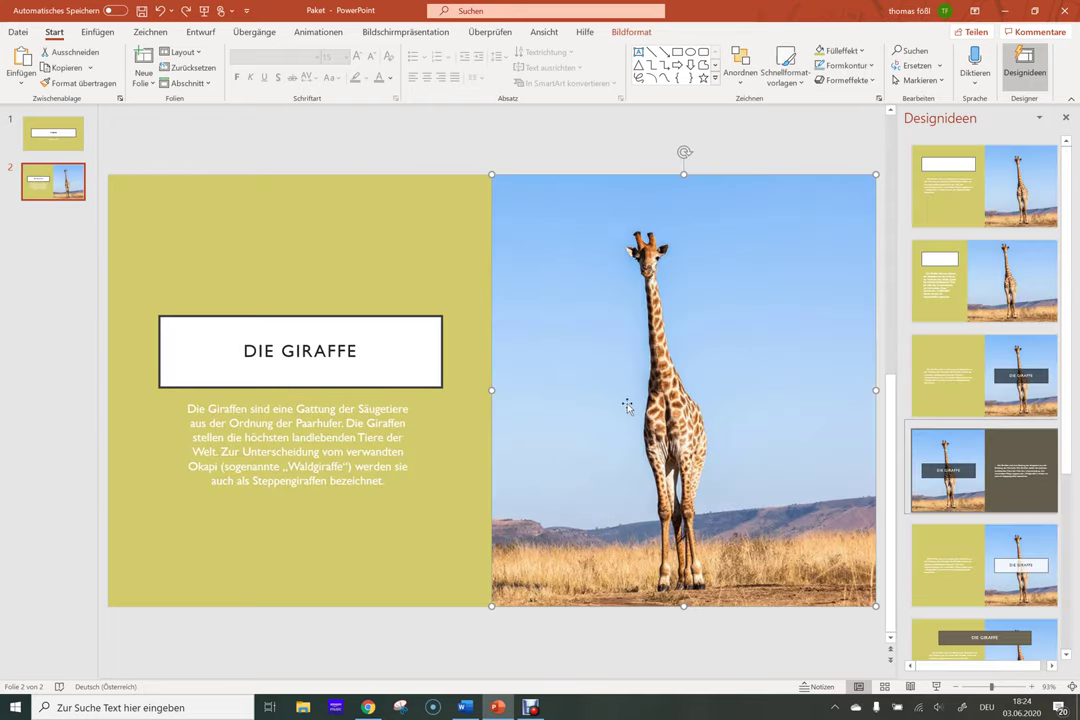
click(366, 165)
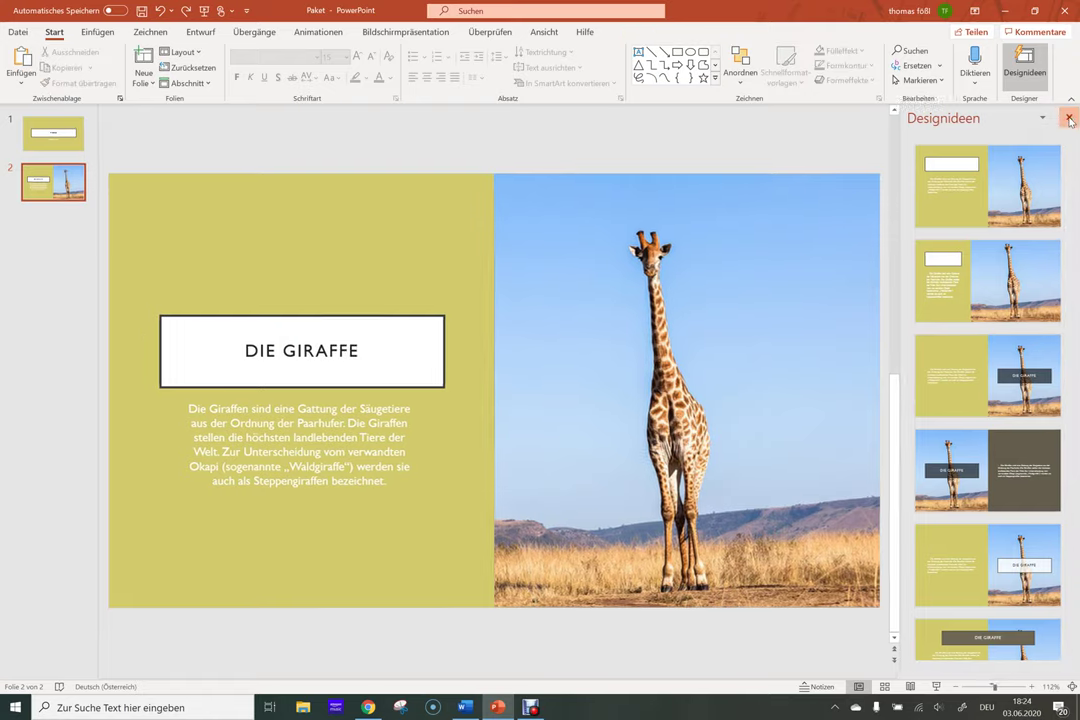
click(1067, 118)
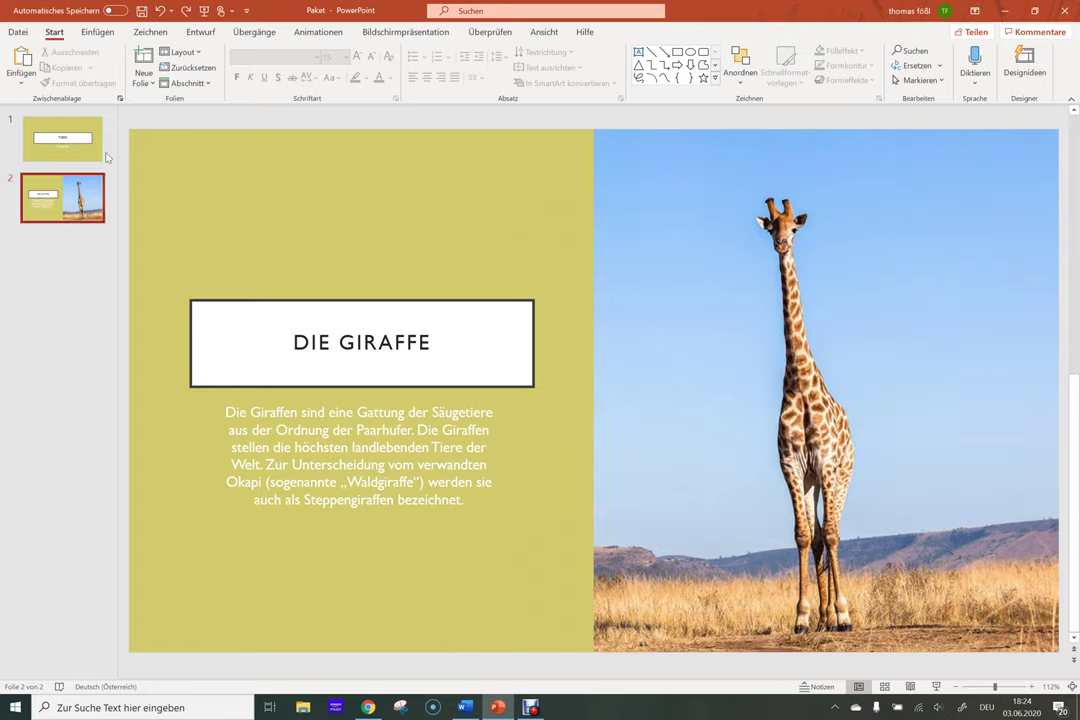
- Add a Vergleich slide titled 'Tiere nach Kontinent'
click(143, 82)
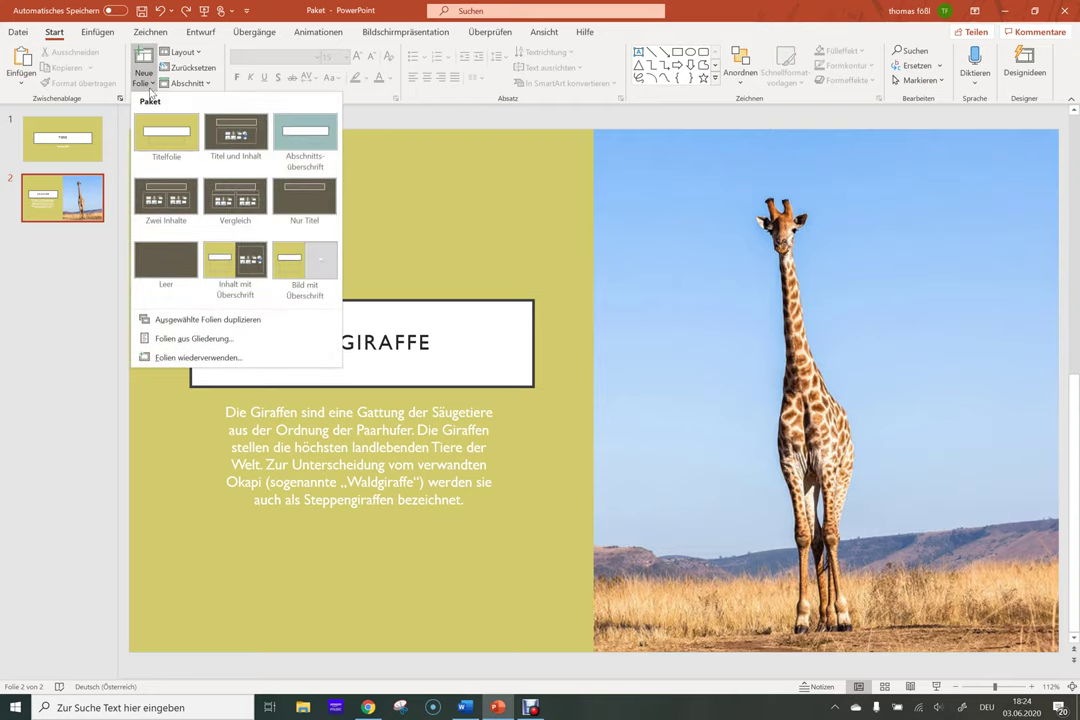
click(147, 88)
click(147, 88)
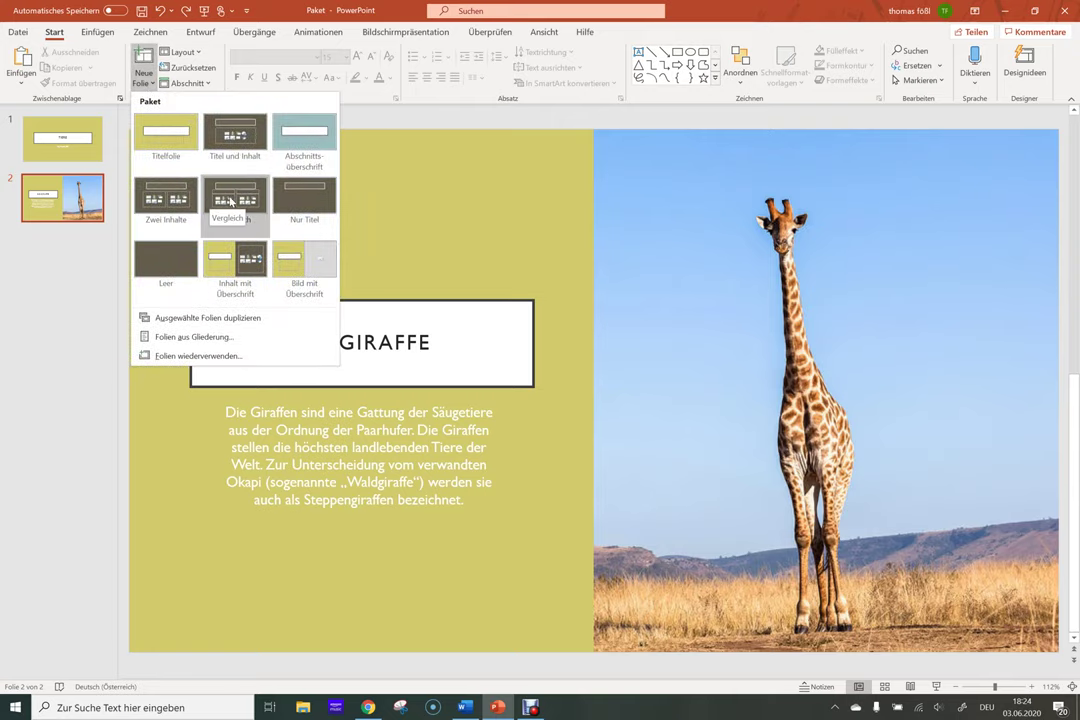
click(231, 201)
click(600, 262)
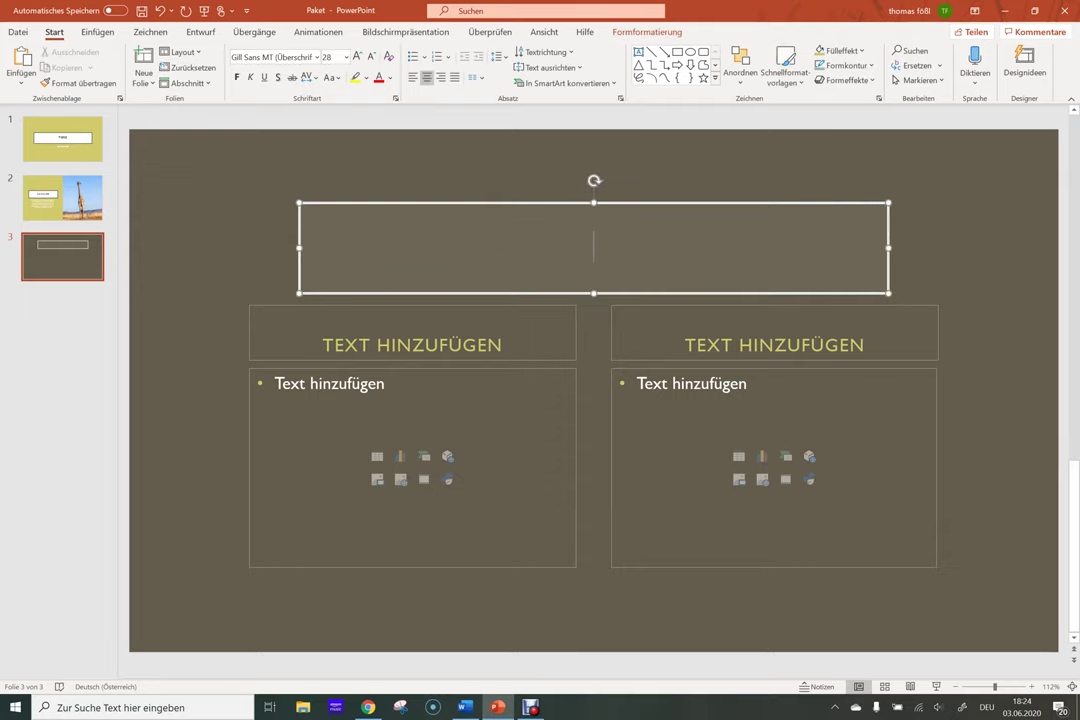
text(Tiere nach Kontinent)
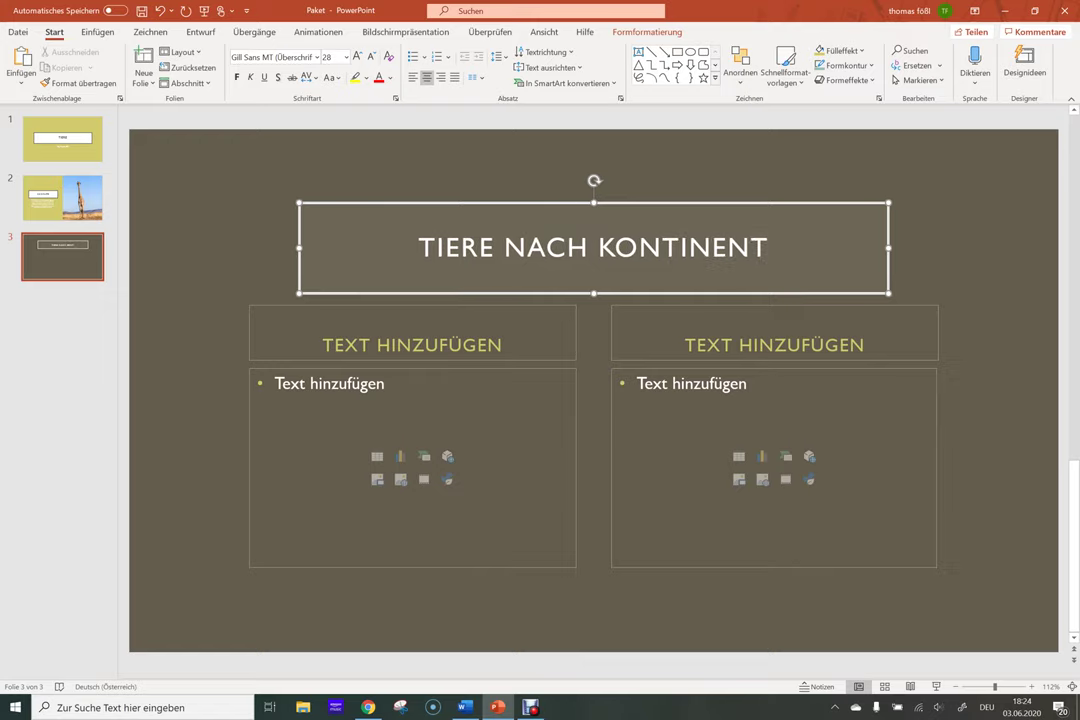
click(243, 220)
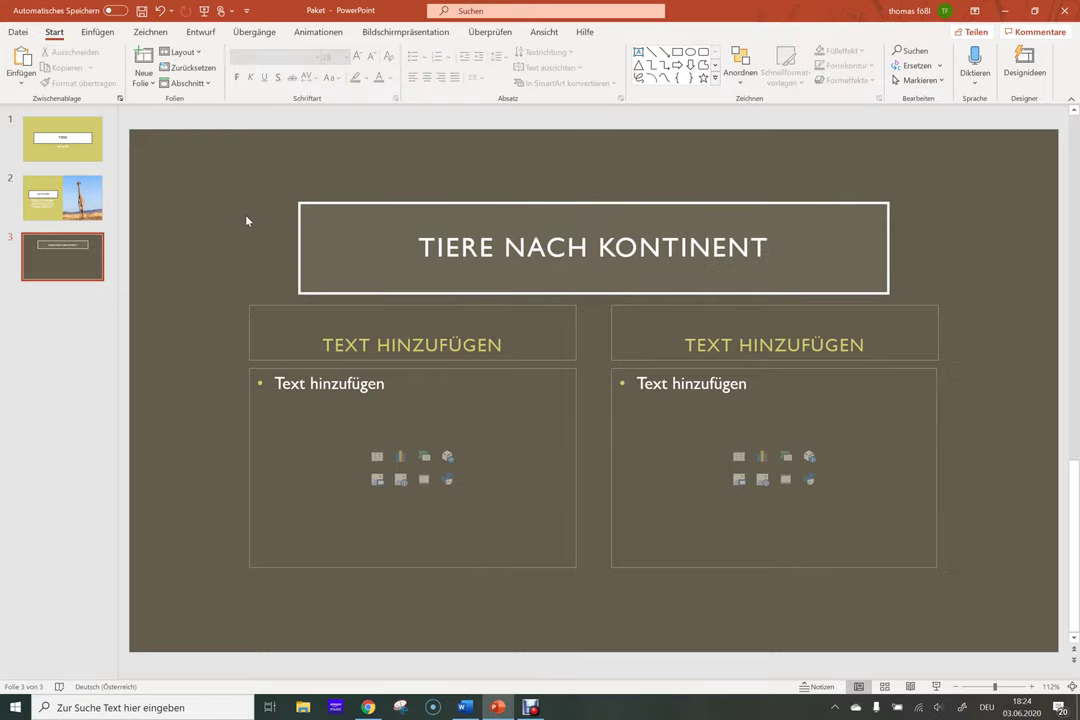
click(345, 243)
click(276, 260)
- Enter the column headings AFRIKA and AUSTRALIEN
click(407, 350)
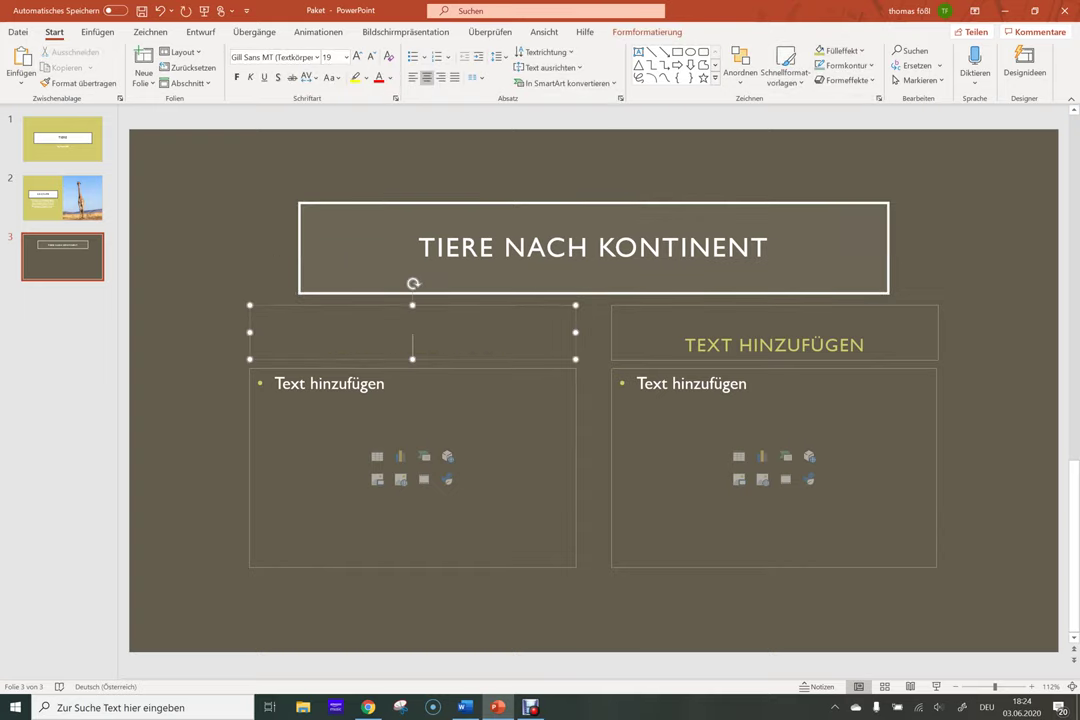
text(AFRIKA)
click(788, 338)
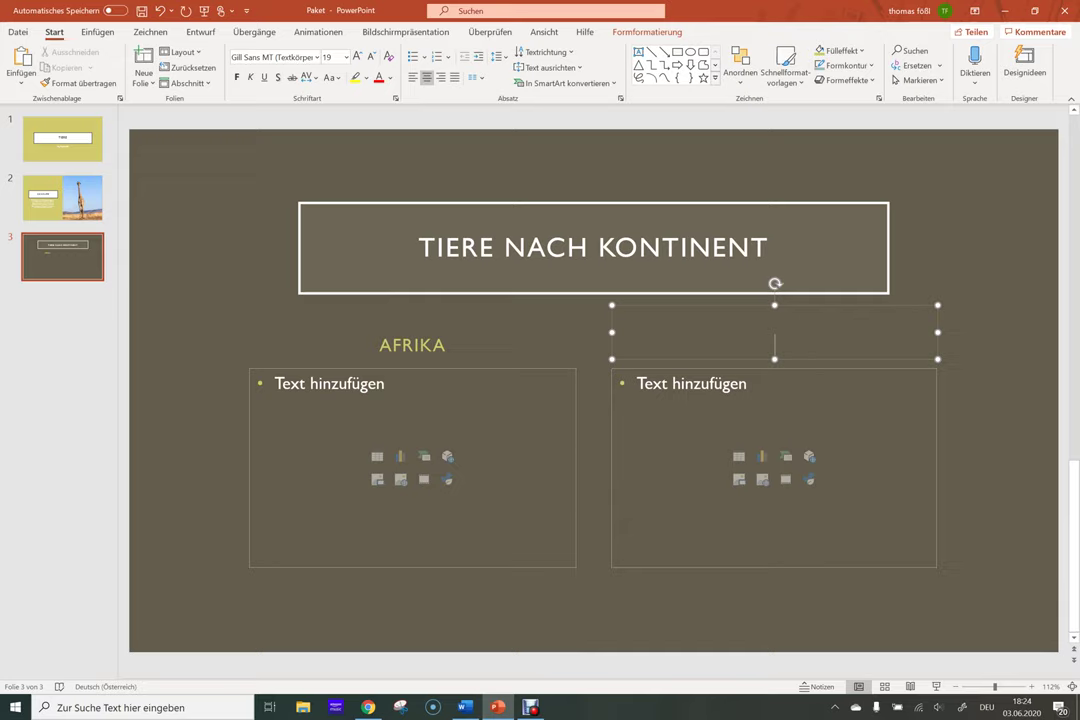
text(AUSTRALIEN)
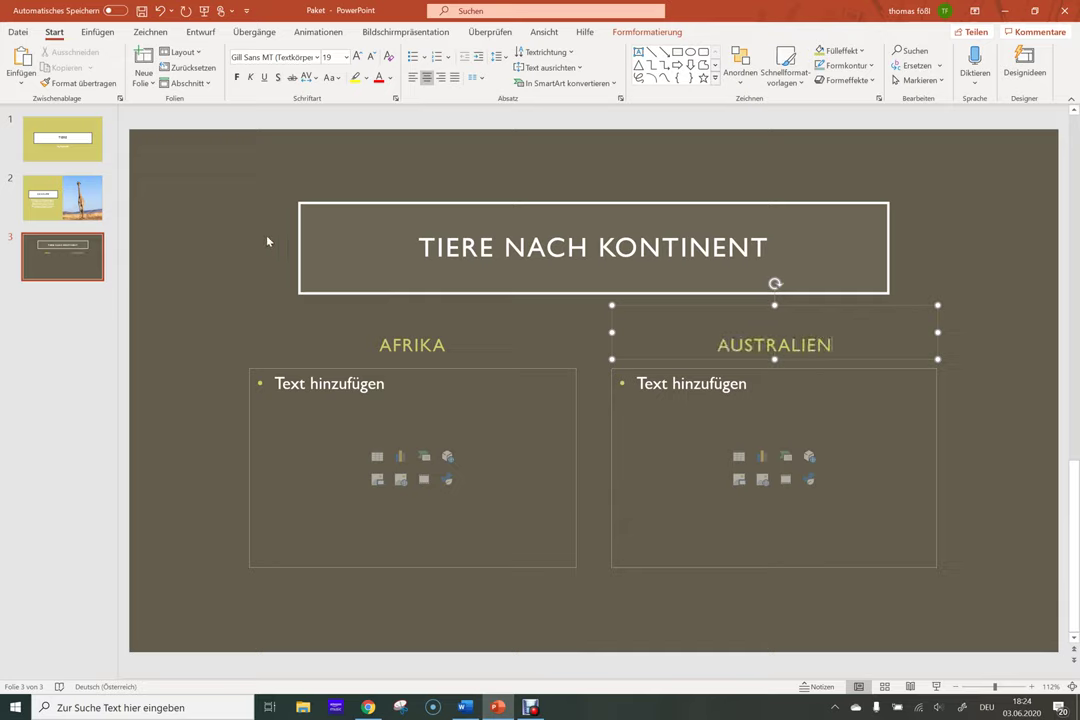
click(267, 241)
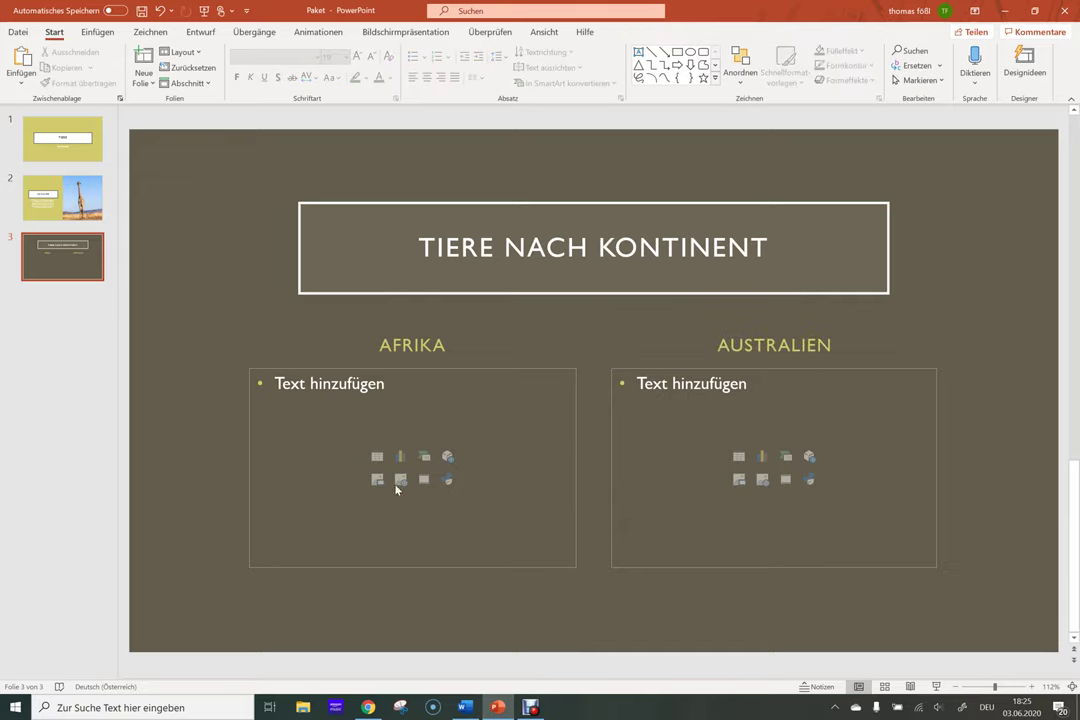
click(320, 384)
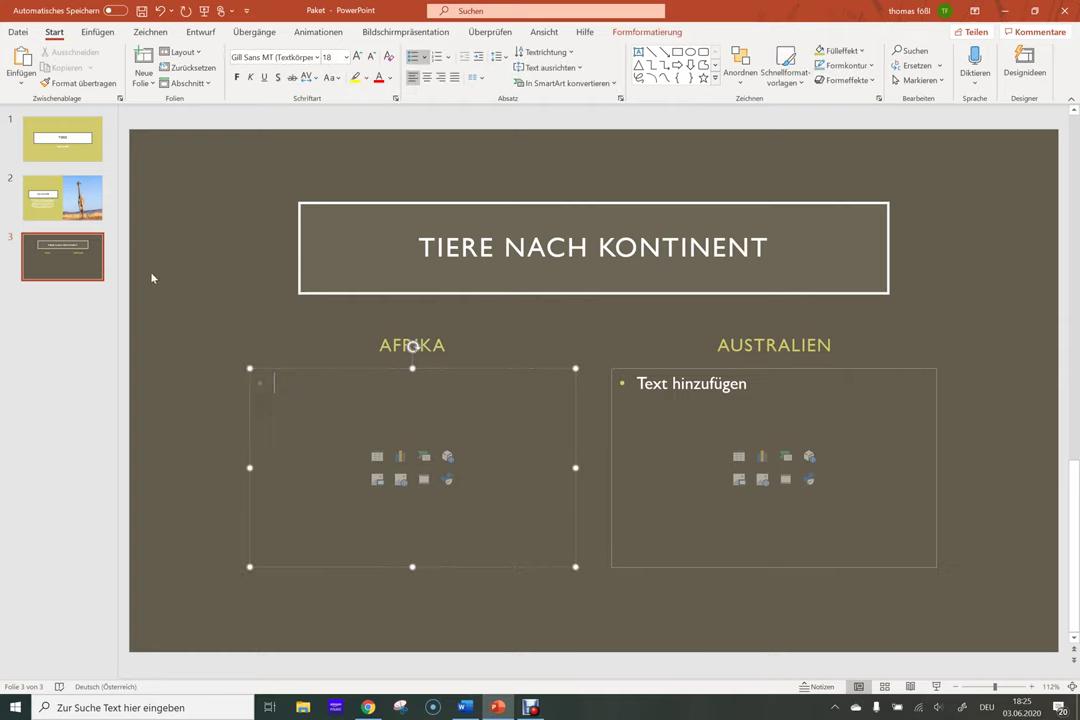
- List Löwen, Elefanten, Büffel and Nashorn under AFRIKA
text(Löwen)
key(Return)
text(Elefanten )
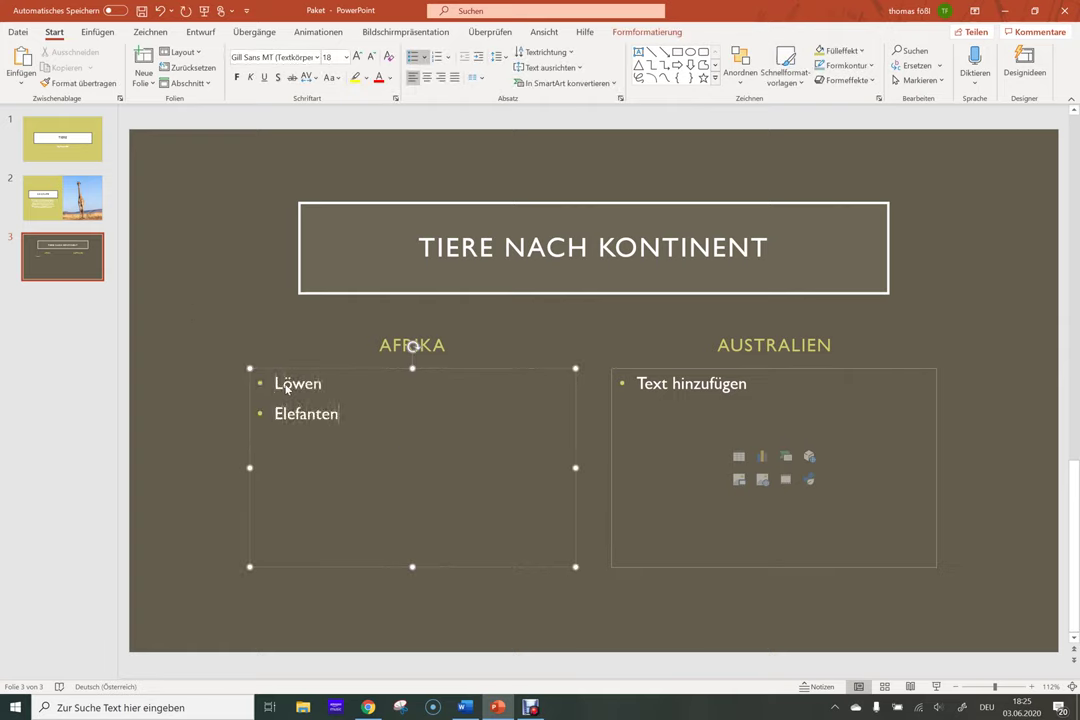
text(Büffel)
key(Return)
text(Nashorn)
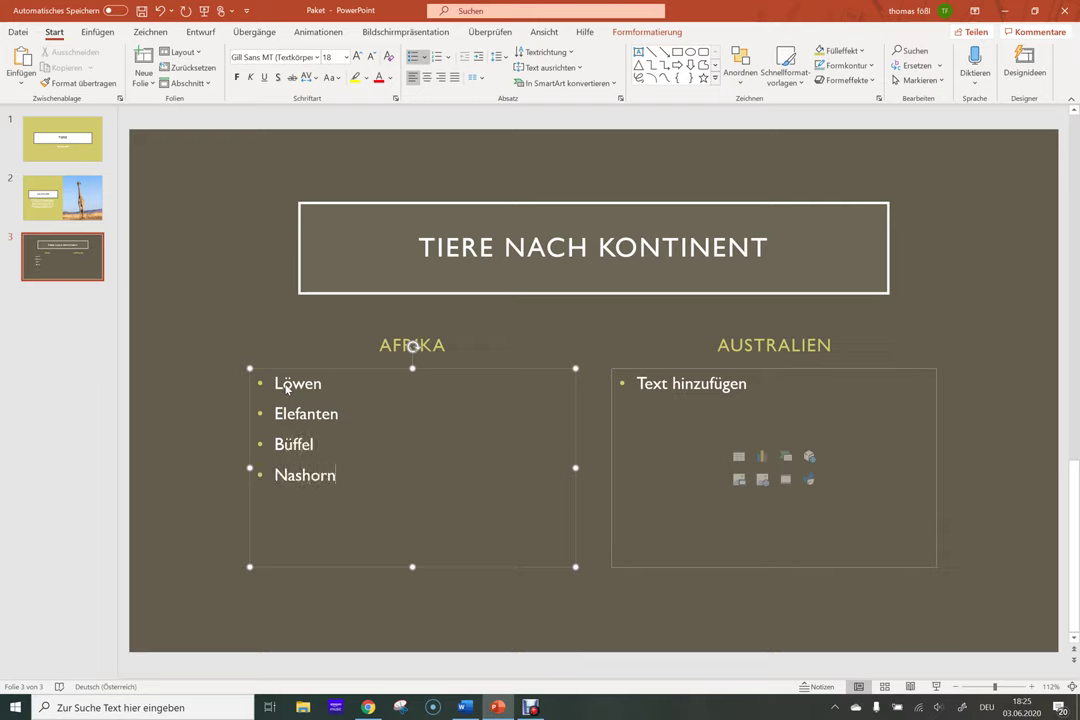
click(231, 330)
- List Känguru, Koalabär, Wombat and Taipan under AUSTRALIEN
click(772, 378)
text(Känguruh)
key(Return)
text(K)
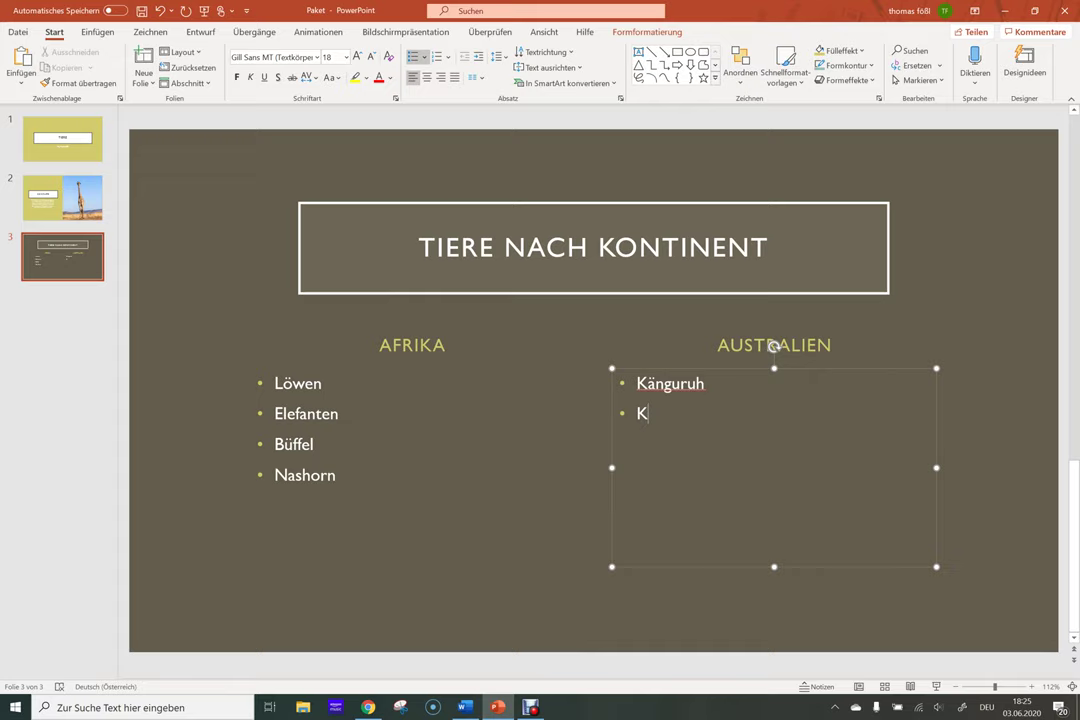
click(705, 383)
key(BackSpace)
click(648, 413)
text(oalabär )
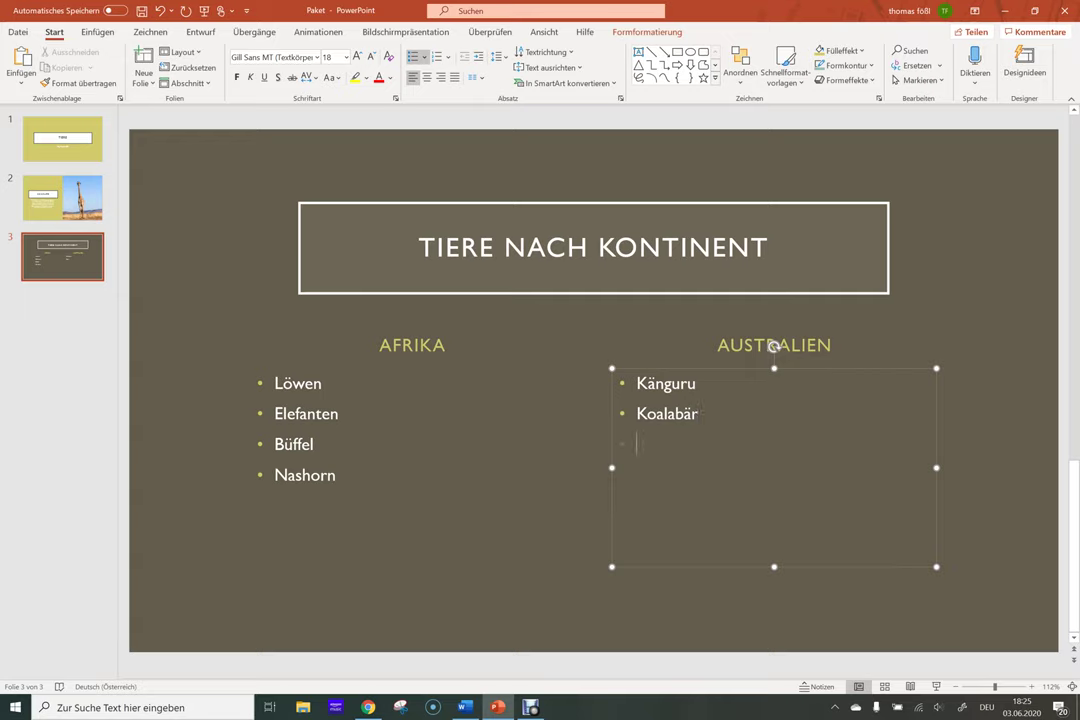
text(Wombat )
text(Taipan)
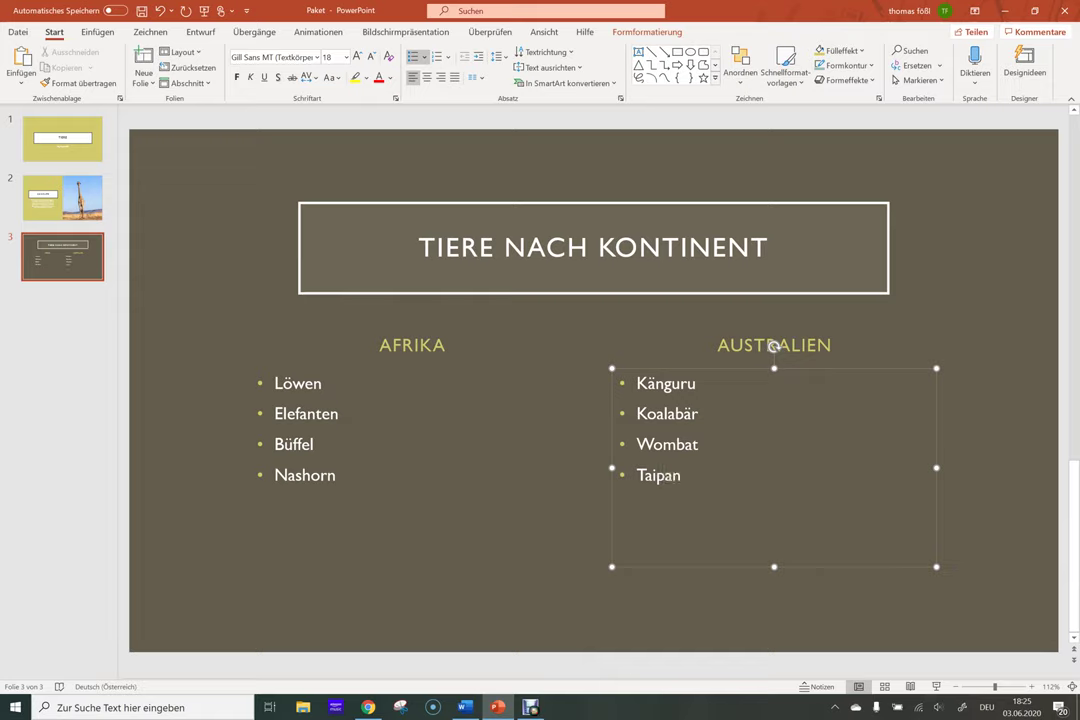
click(336, 475)
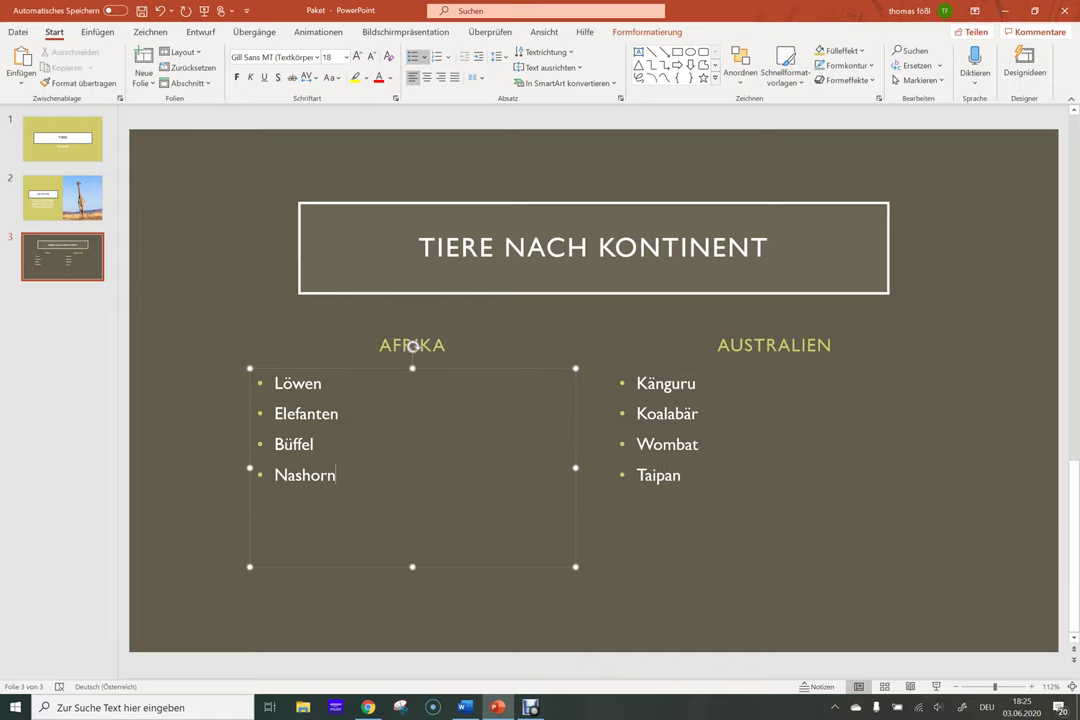
click(422, 615)
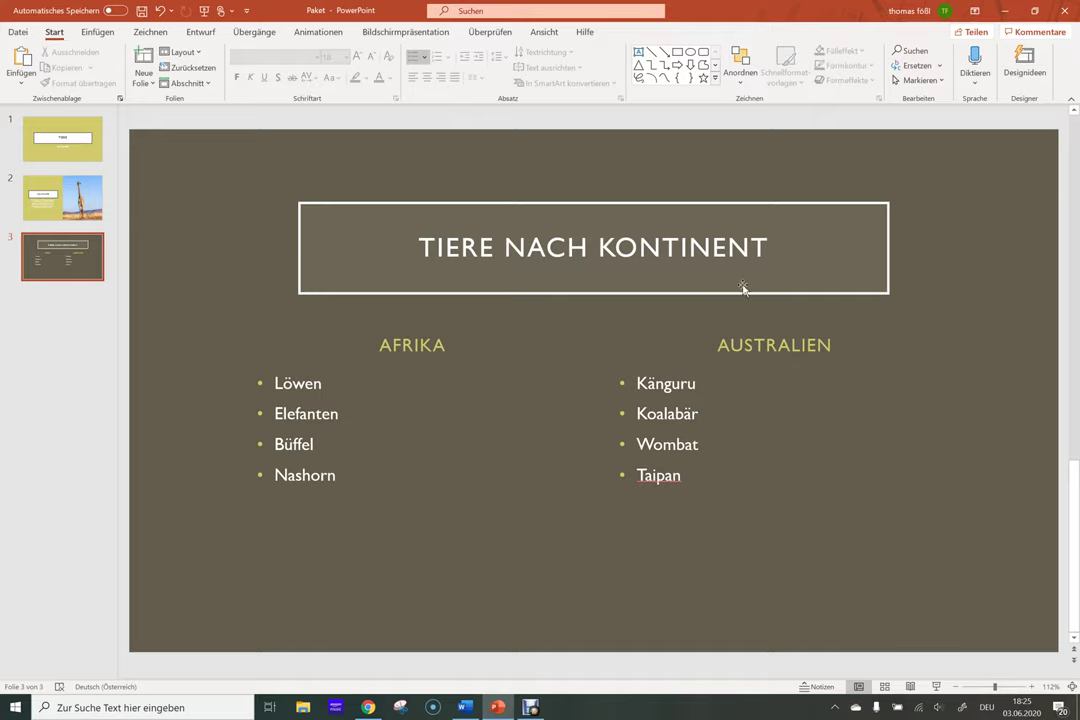
click(307, 208)
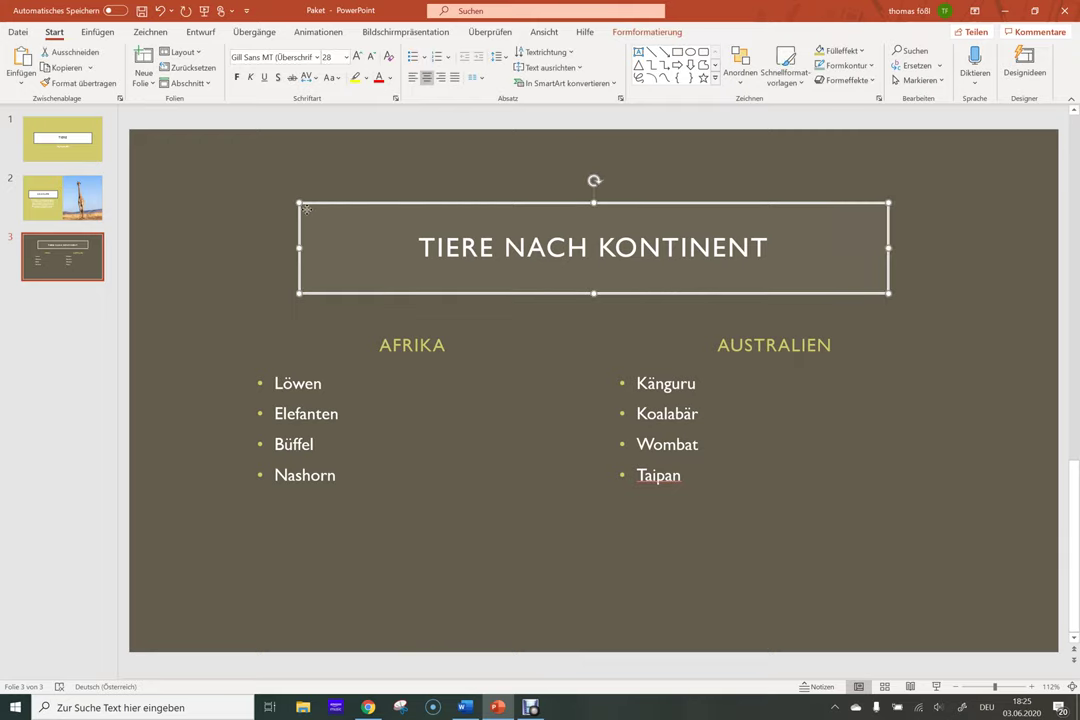
- Give the slide 3 title box a custom grey-beige fill at 71 % transparency
click(419, 247)
click(321, 205)
click(632, 33)
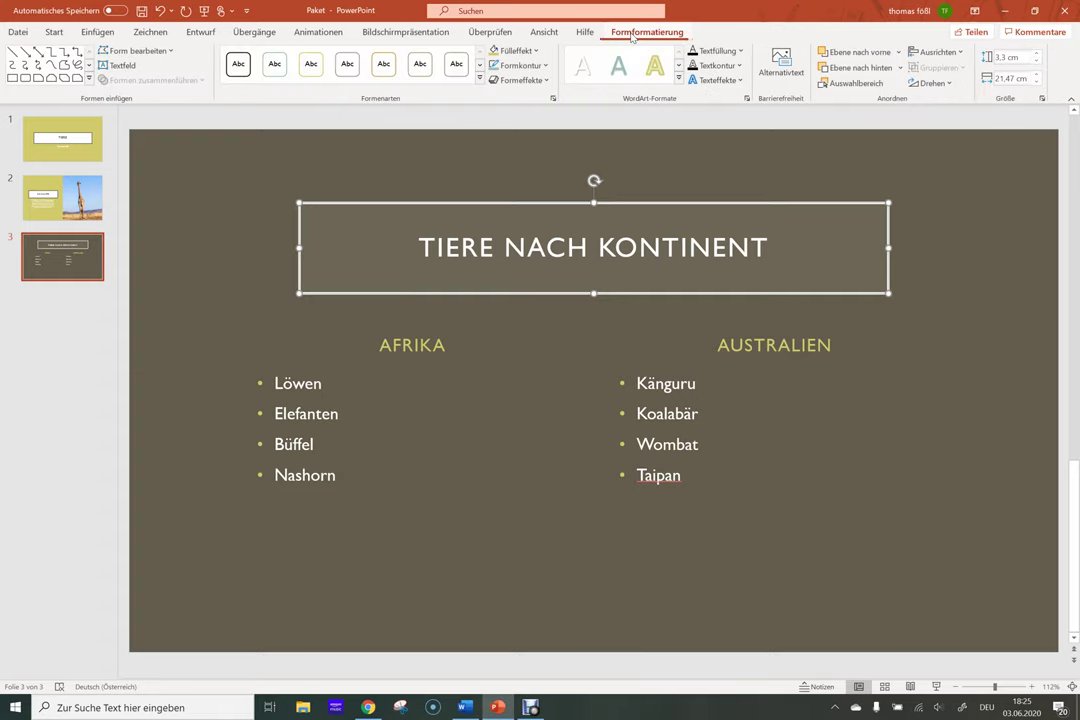
click(535, 52)
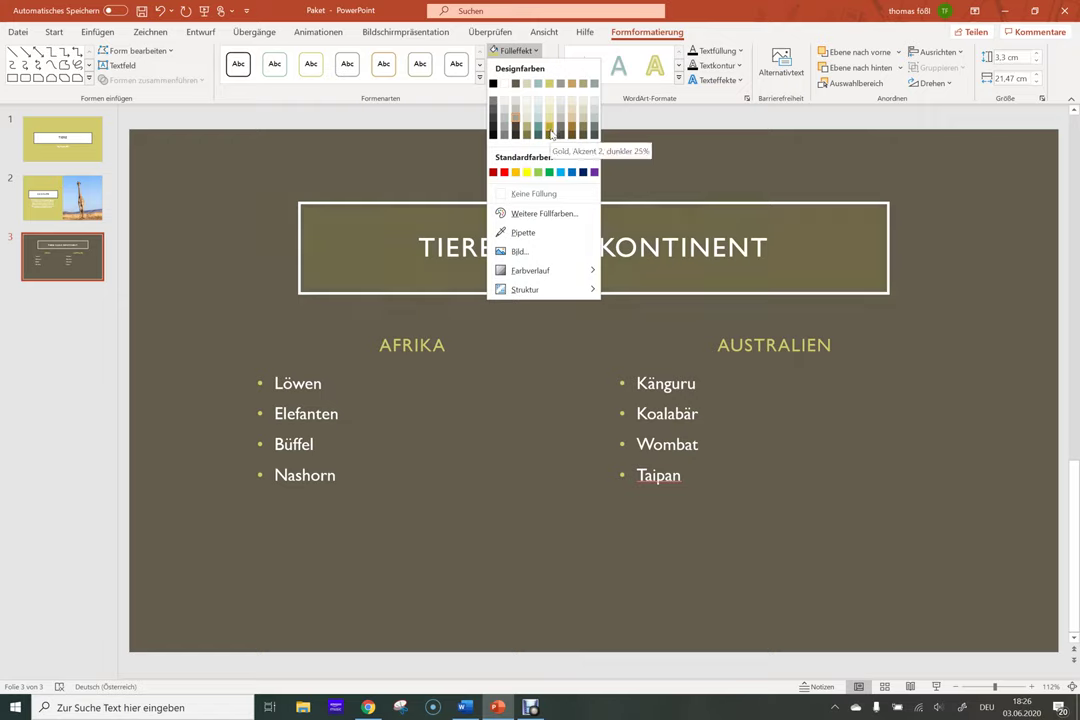
click(544, 213)
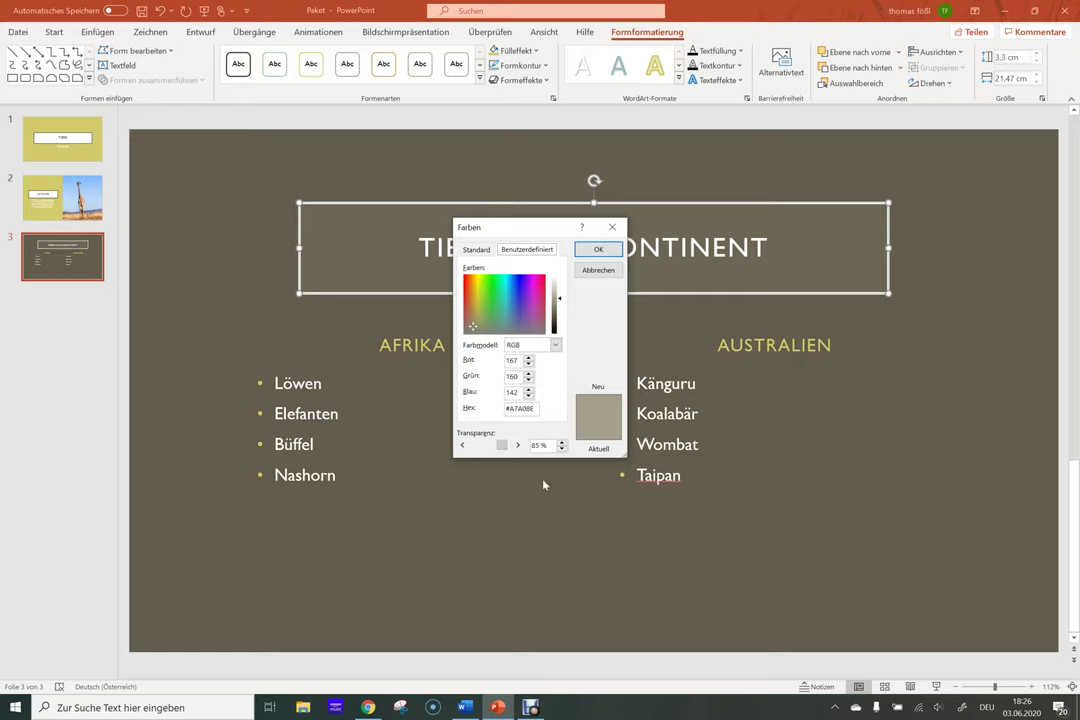
drag(501, 445, 472, 449)
click(477, 250)
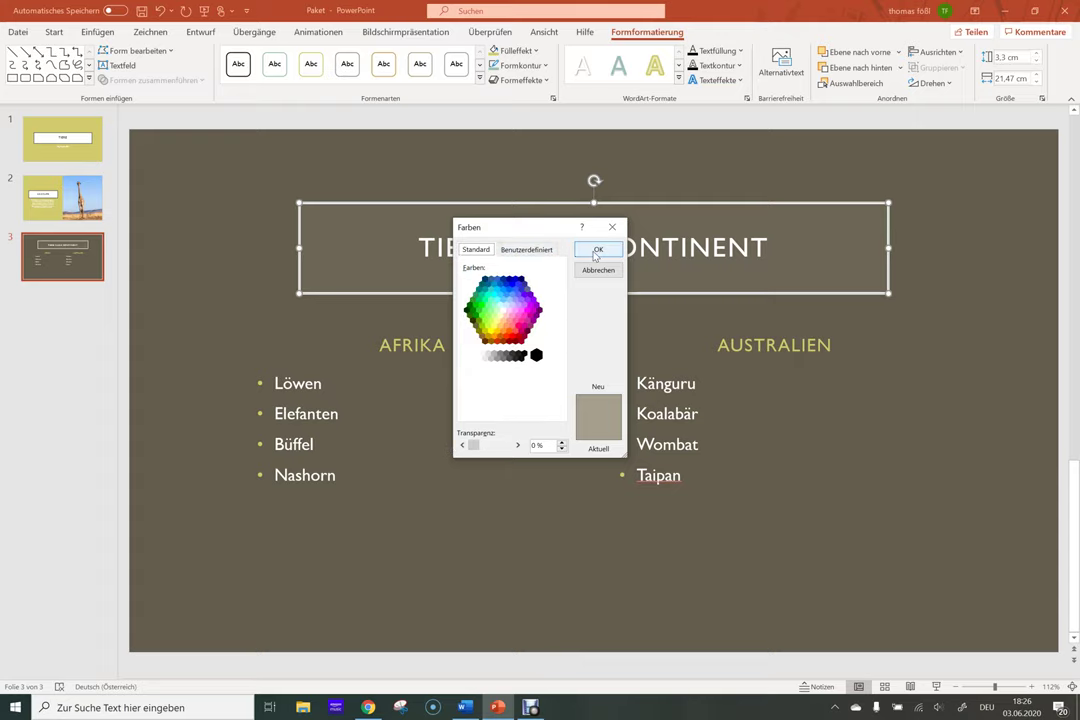
click(597, 249)
- Change the title box fill to a grey-green theme colour
click(517, 50)
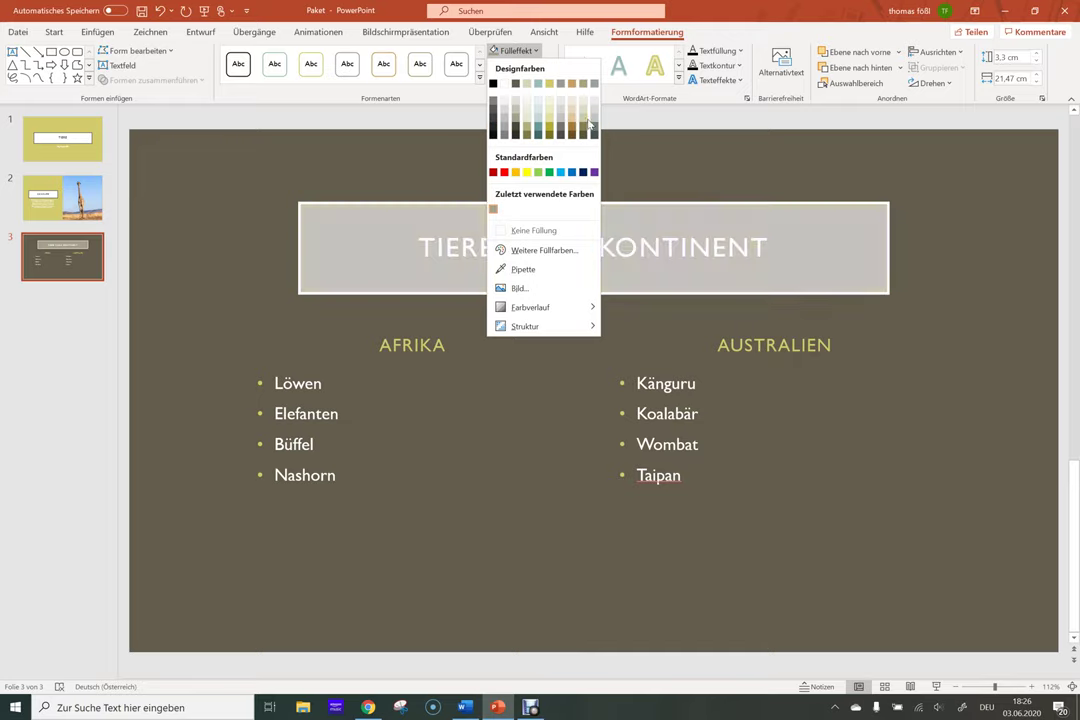
click(593, 128)
click(222, 196)
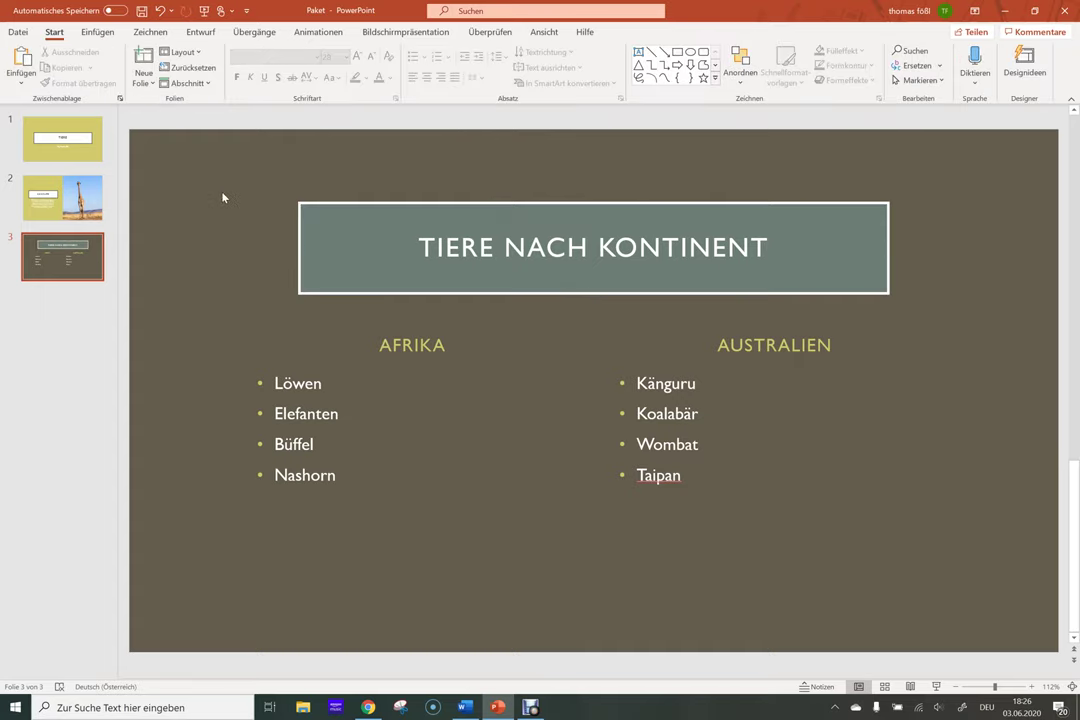
- Add a blank slide 4 and open the Online Pictures search from Einfügen > Bilder
click(143, 82)
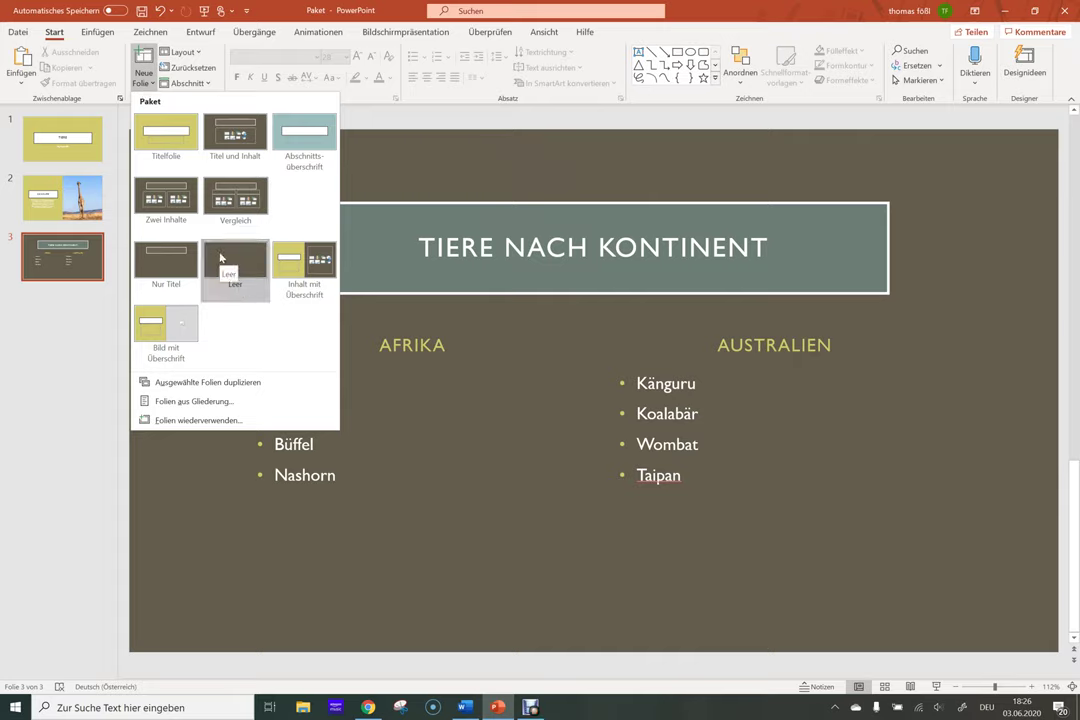
click(221, 258)
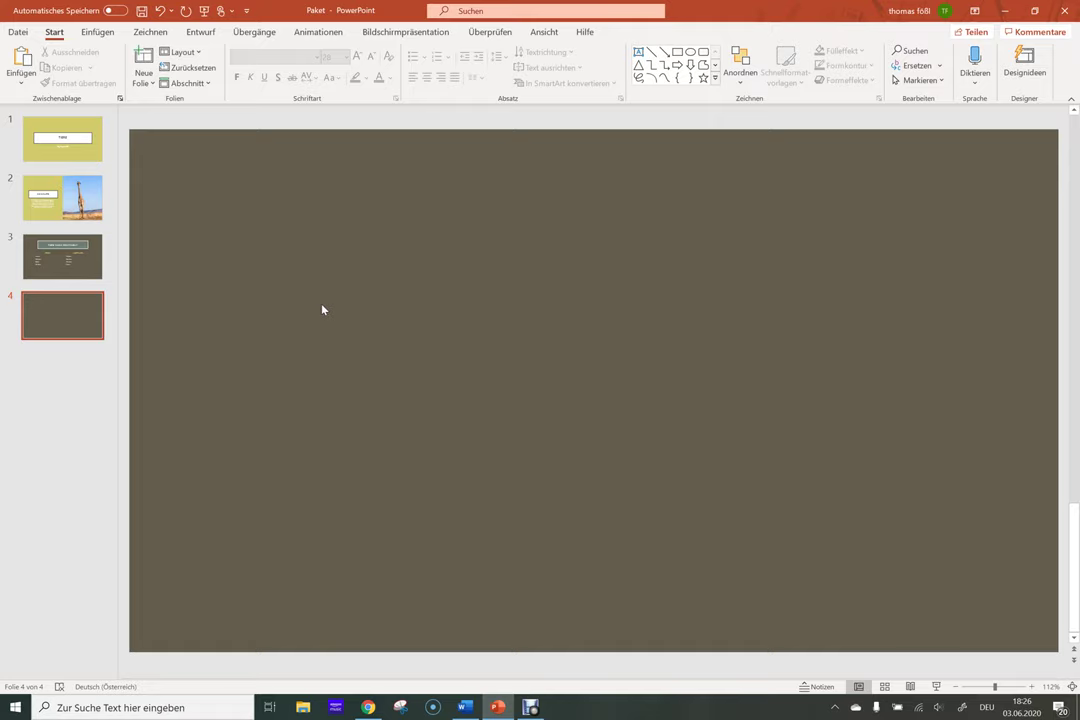
click(96, 33)
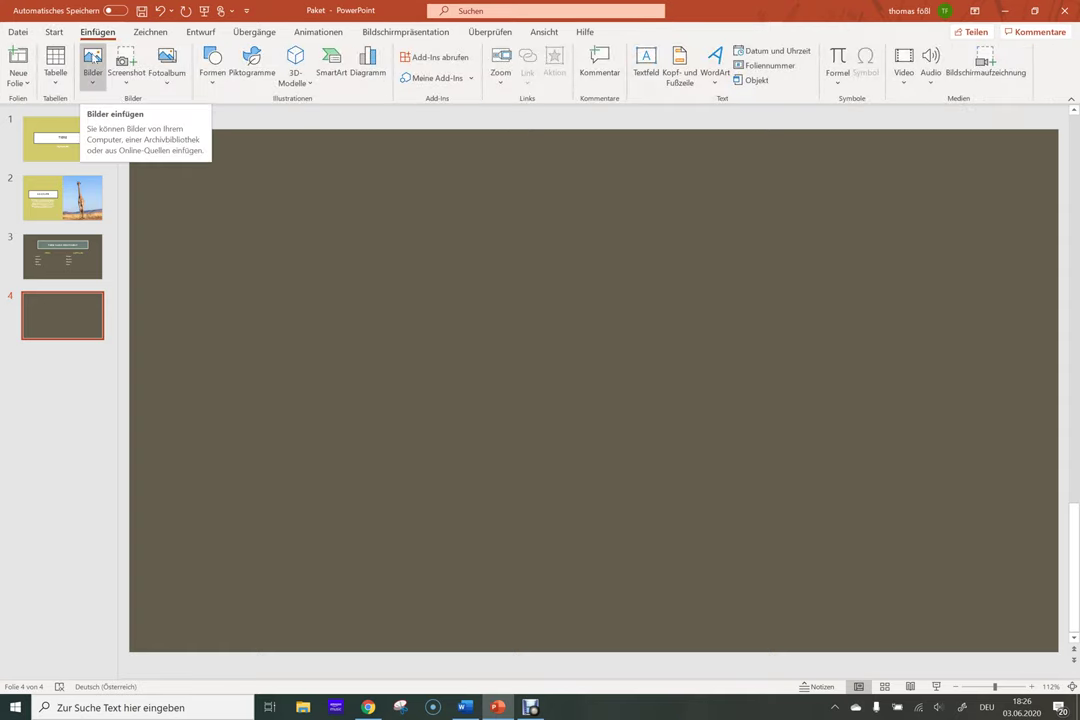
click(92, 78)
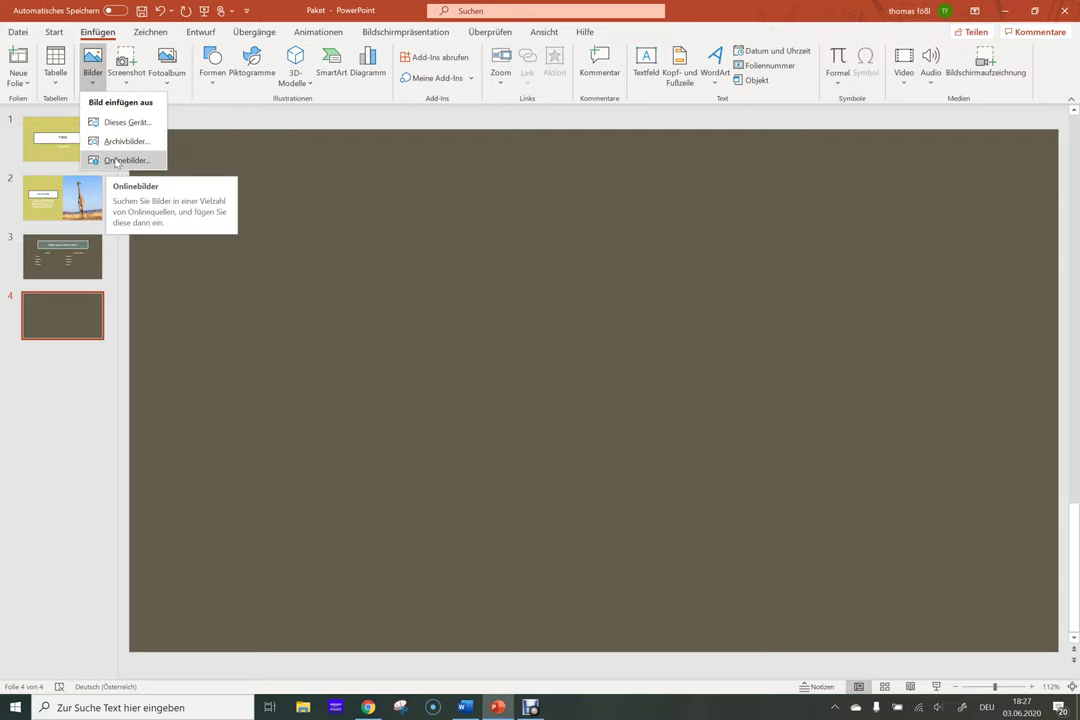
click(117, 162)
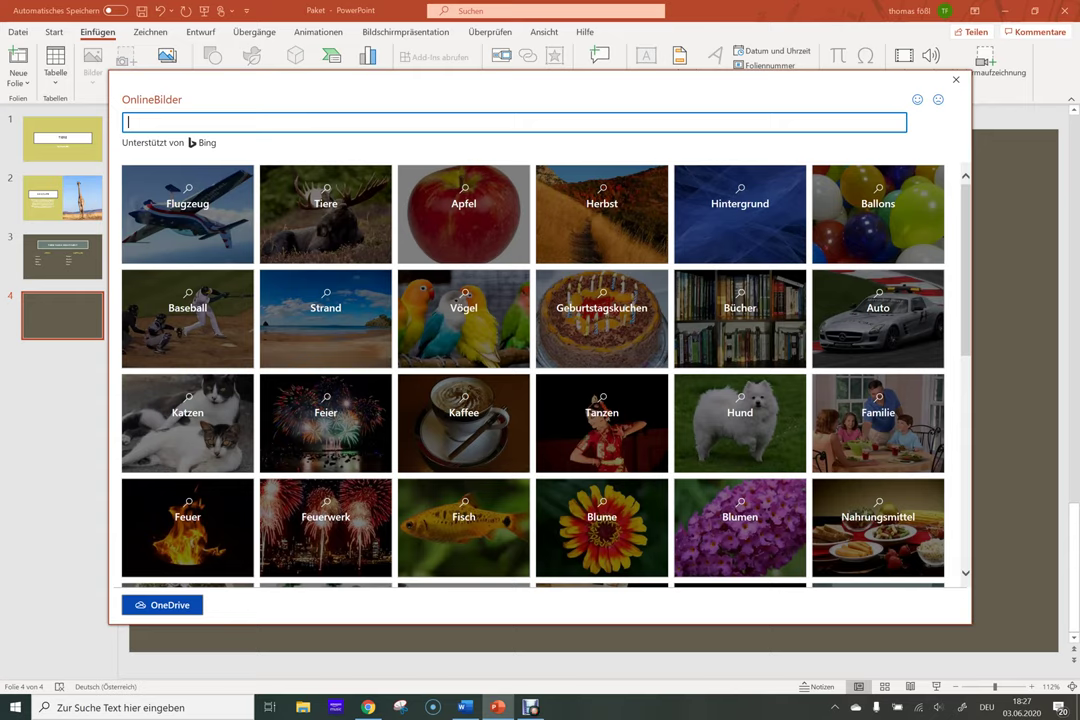
- Search the online images for 'Wombat'
text(W)
key(BackSpace)
text(Wombat)
key(Return)
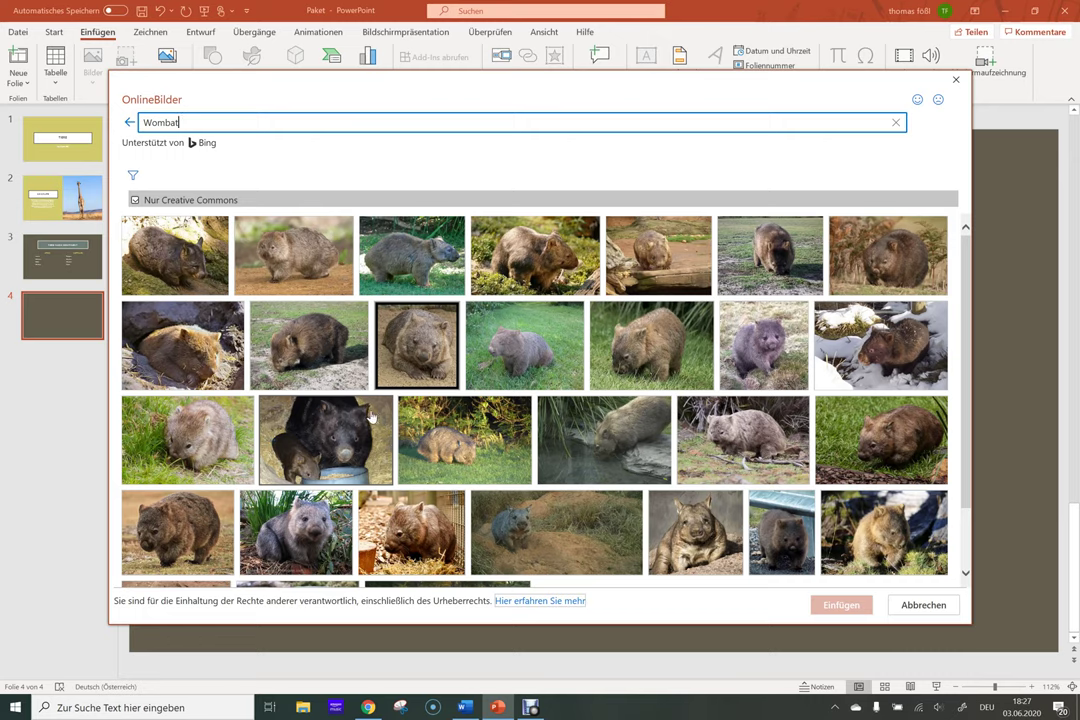
- Pick the wombat among green leaves from the results and insert it onto slide 4
click(210, 442)
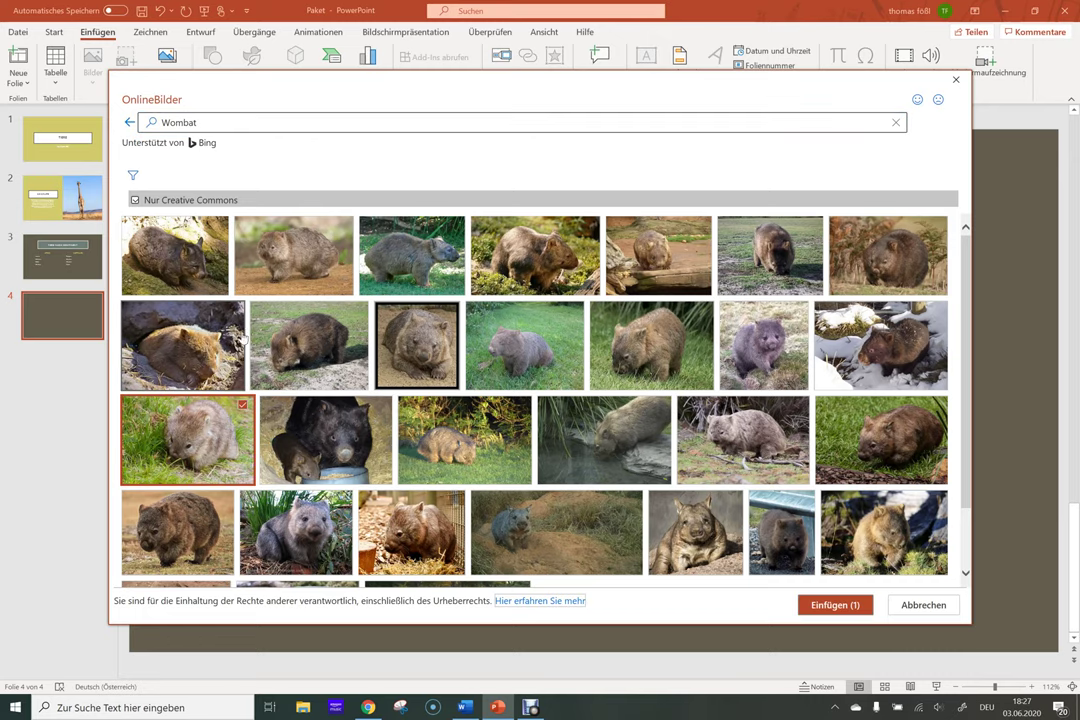
click(304, 555)
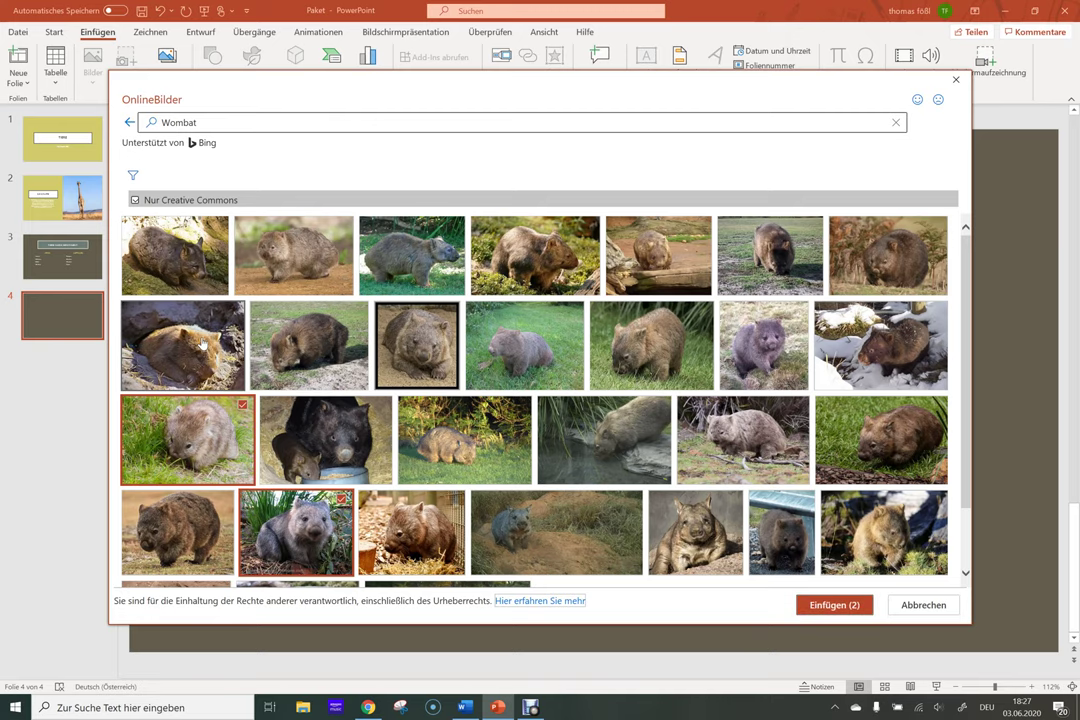
click(232, 315)
click(232, 315)
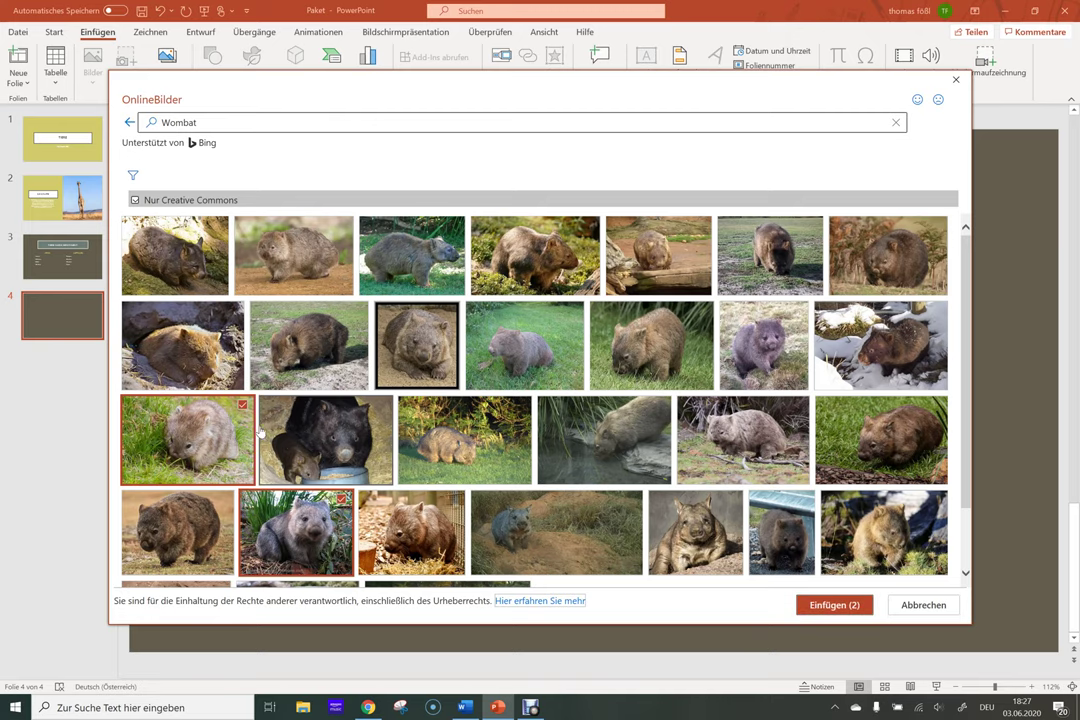
click(155, 443)
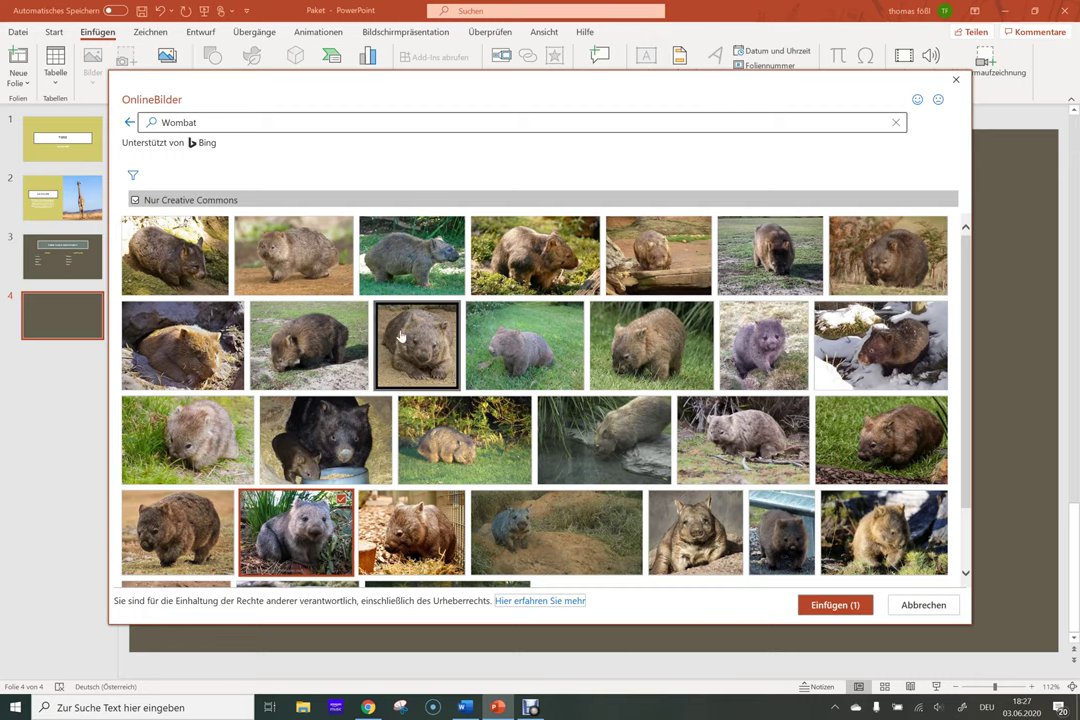
click(449, 316)
click(449, 316)
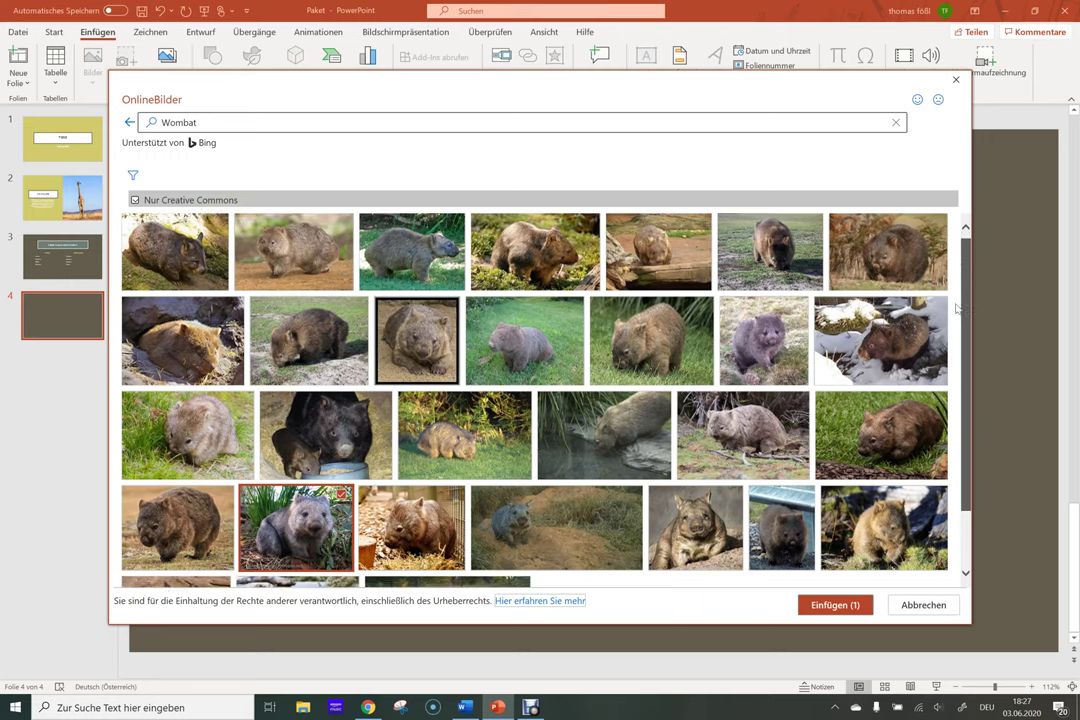
scroll(960, 277, down, 3)
scroll(955, 213, up, 3)
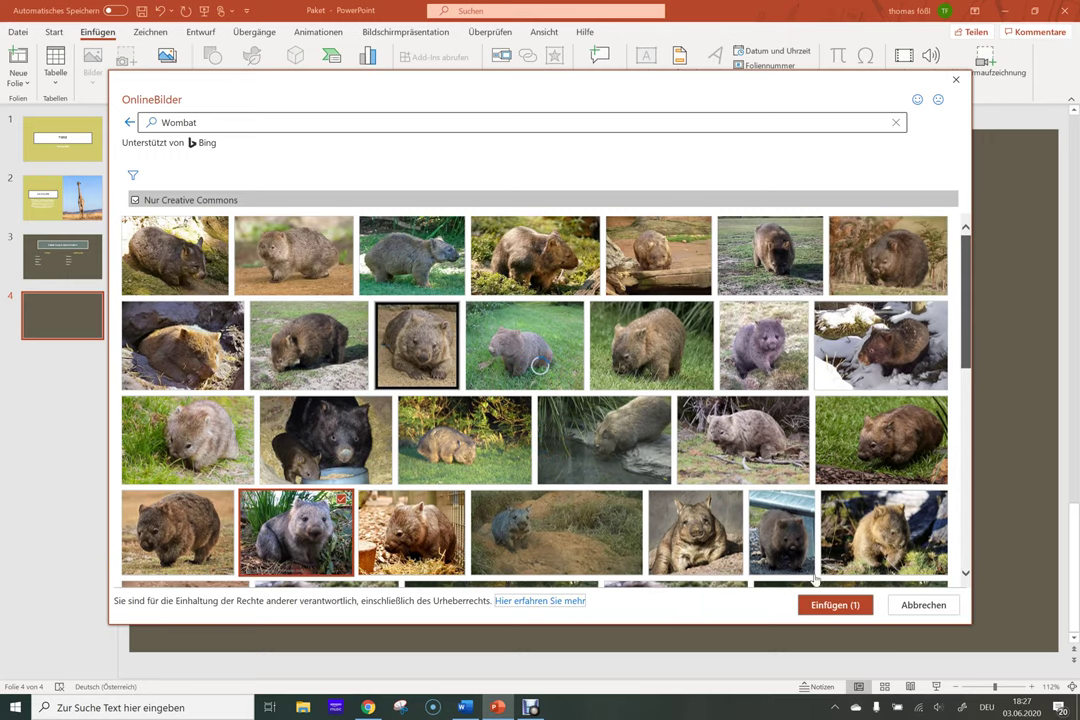
click(834, 605)
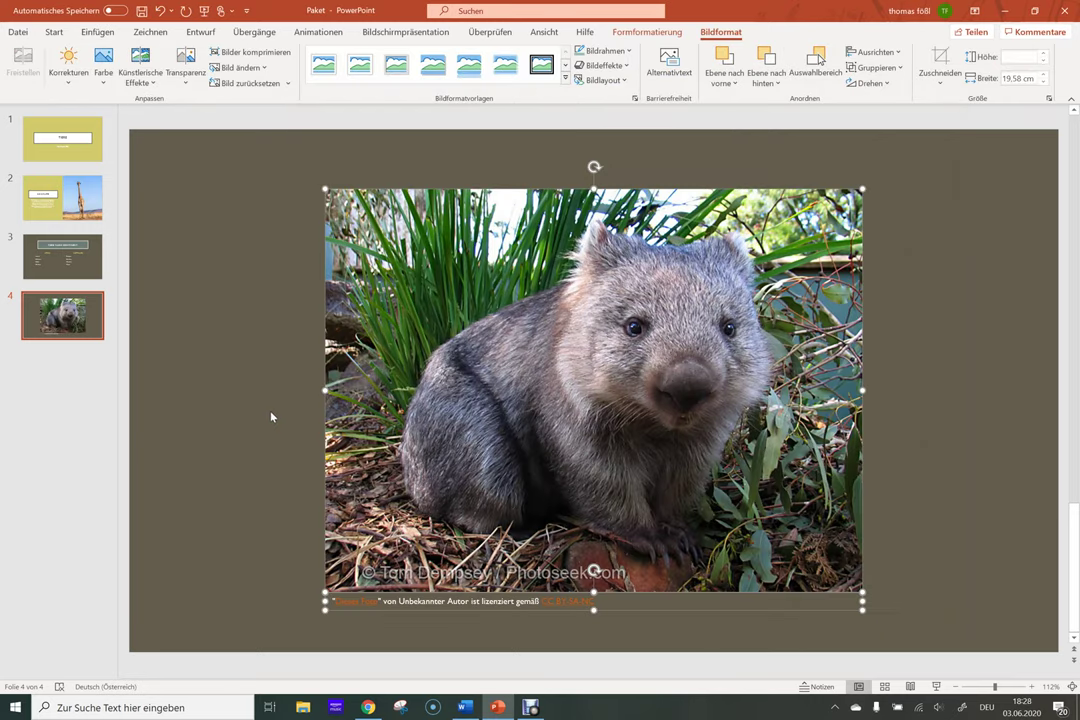
- In Designideen, try the full-bleed wombat design, then choose the framed photo on dark blue
click(195, 400)
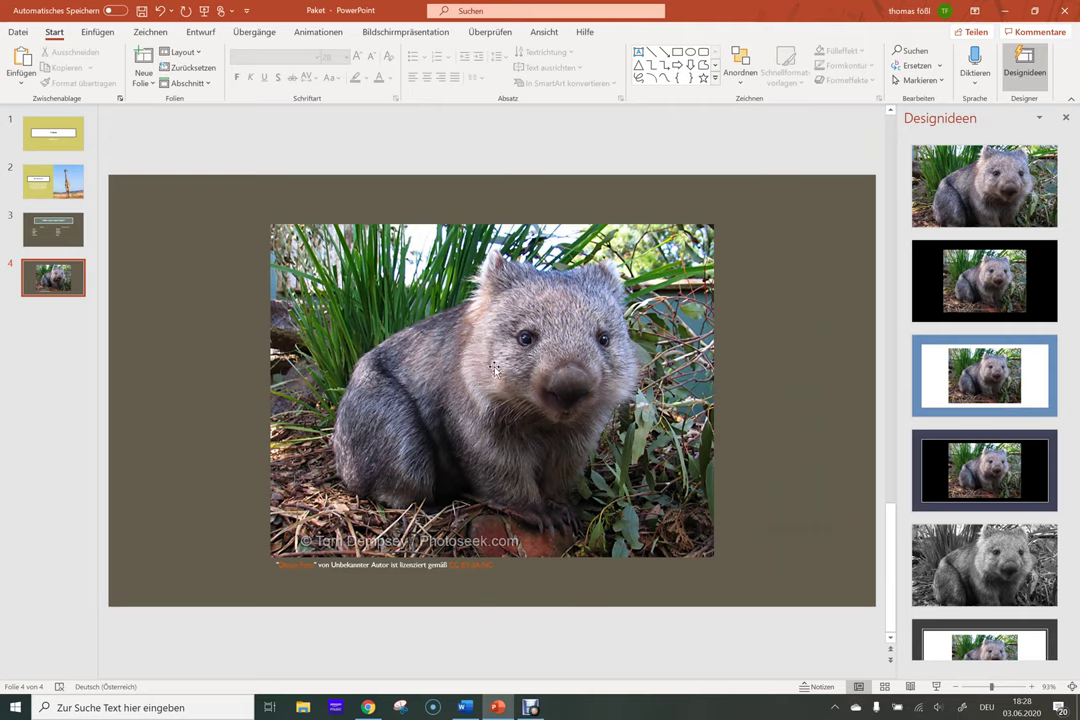
mouse_move(984, 186)
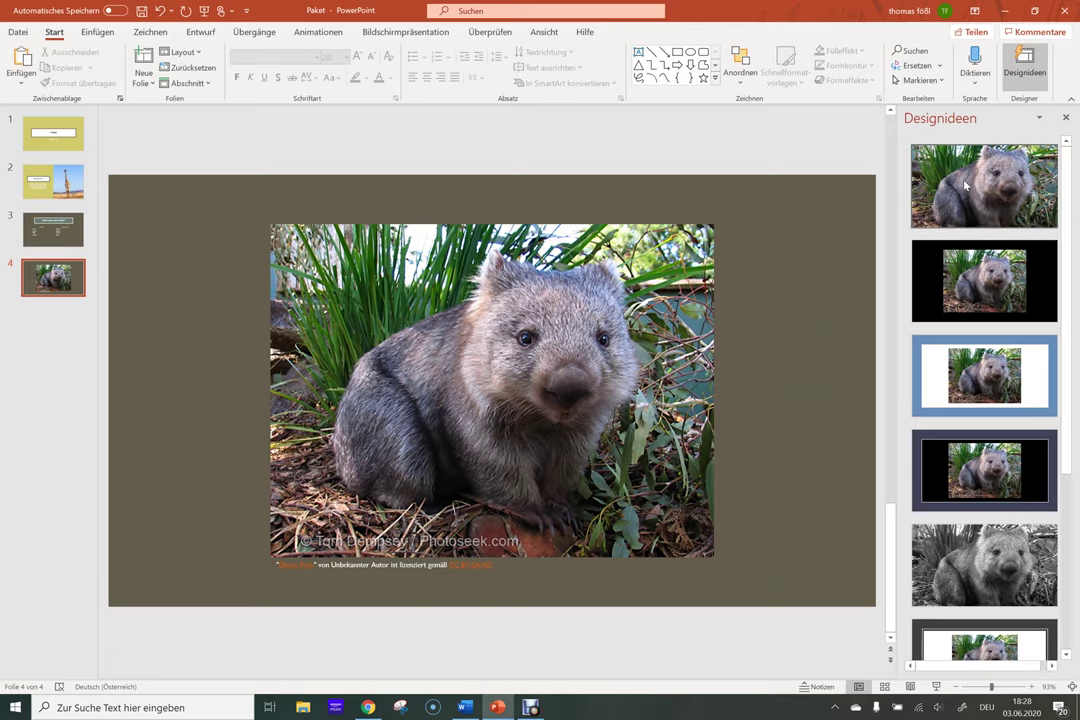
scroll(966, 185, down, 5)
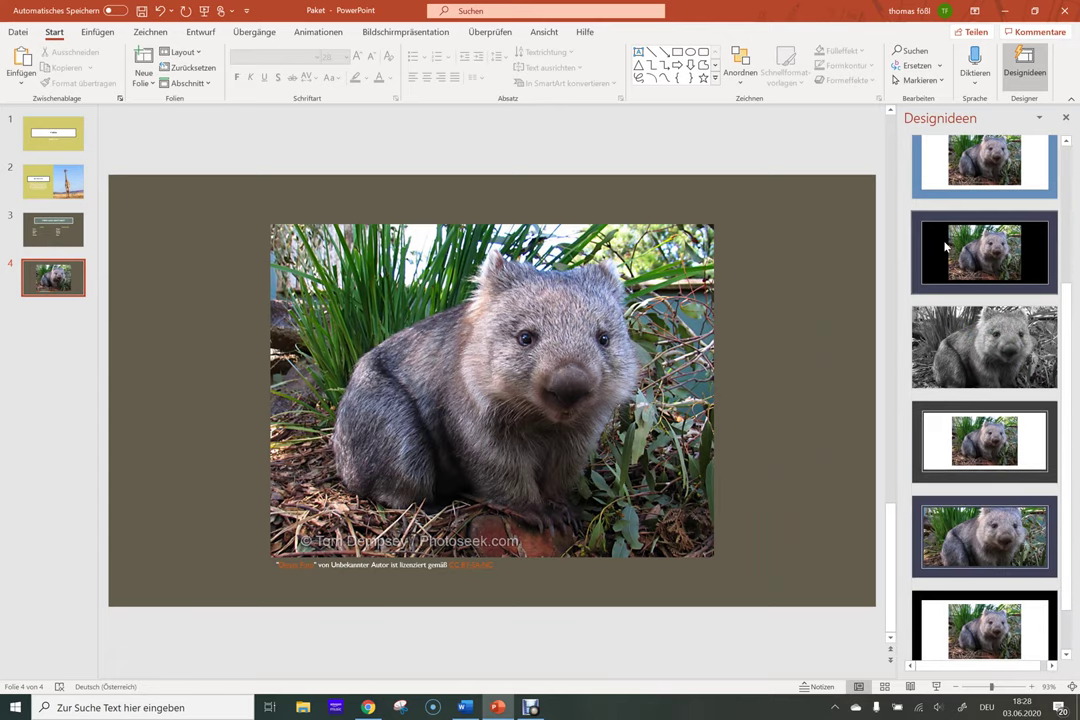
scroll(960, 230, up, 3)
scroll(972, 188, up, 2)
click(972, 188)
click(53, 229)
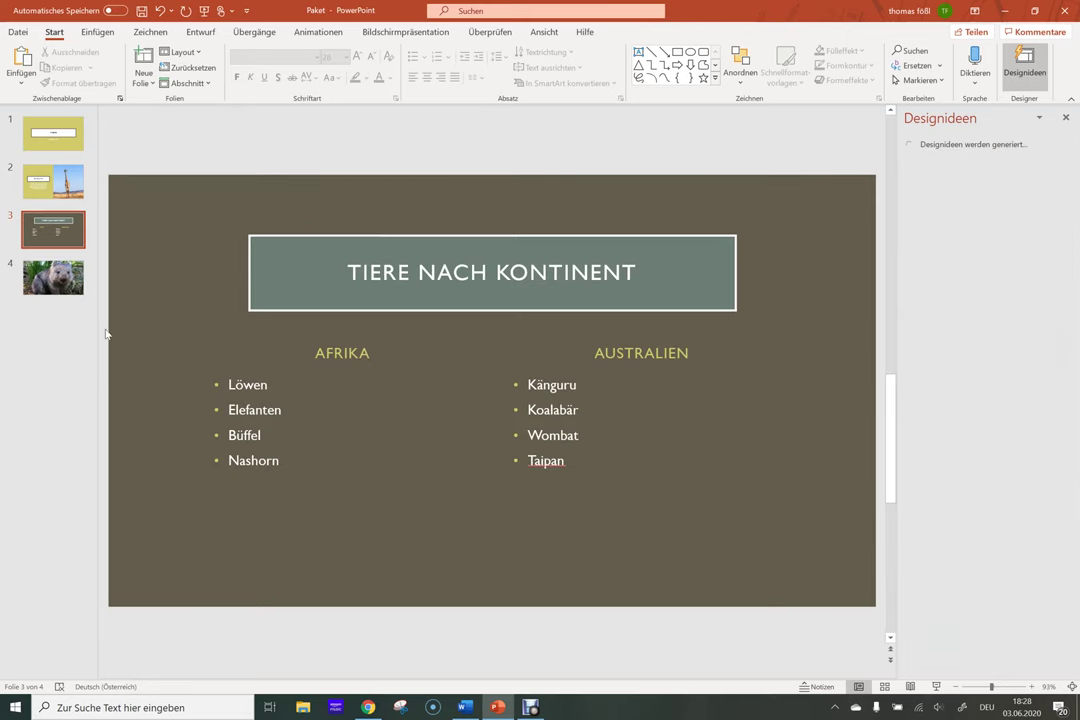
click(33, 268)
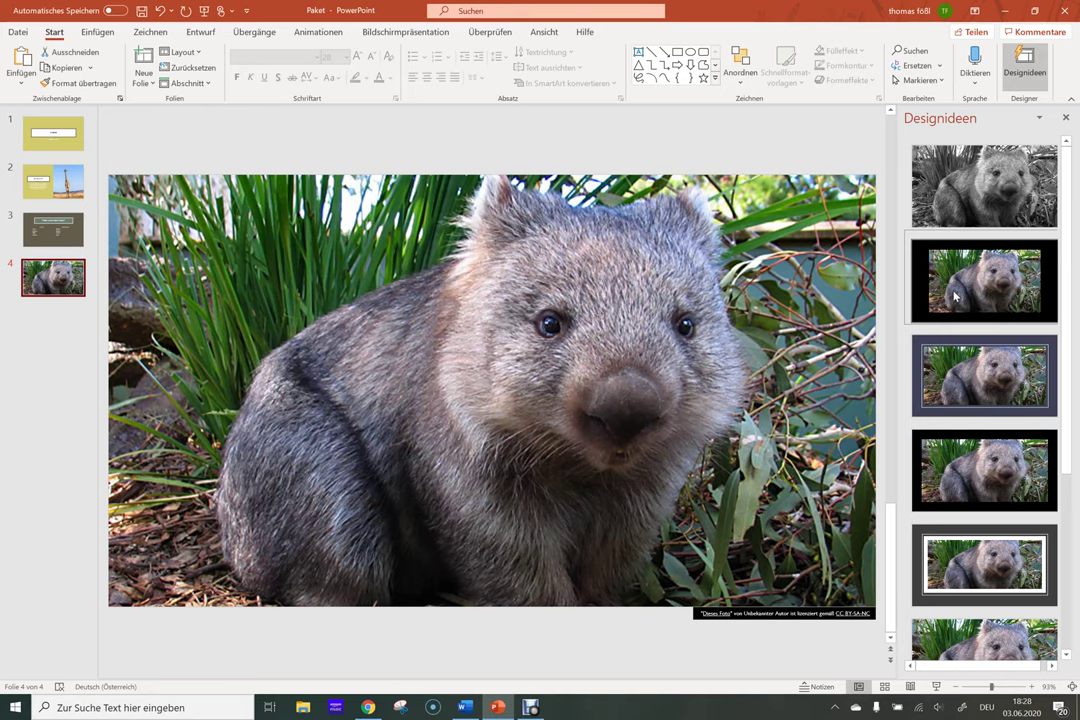
click(984, 372)
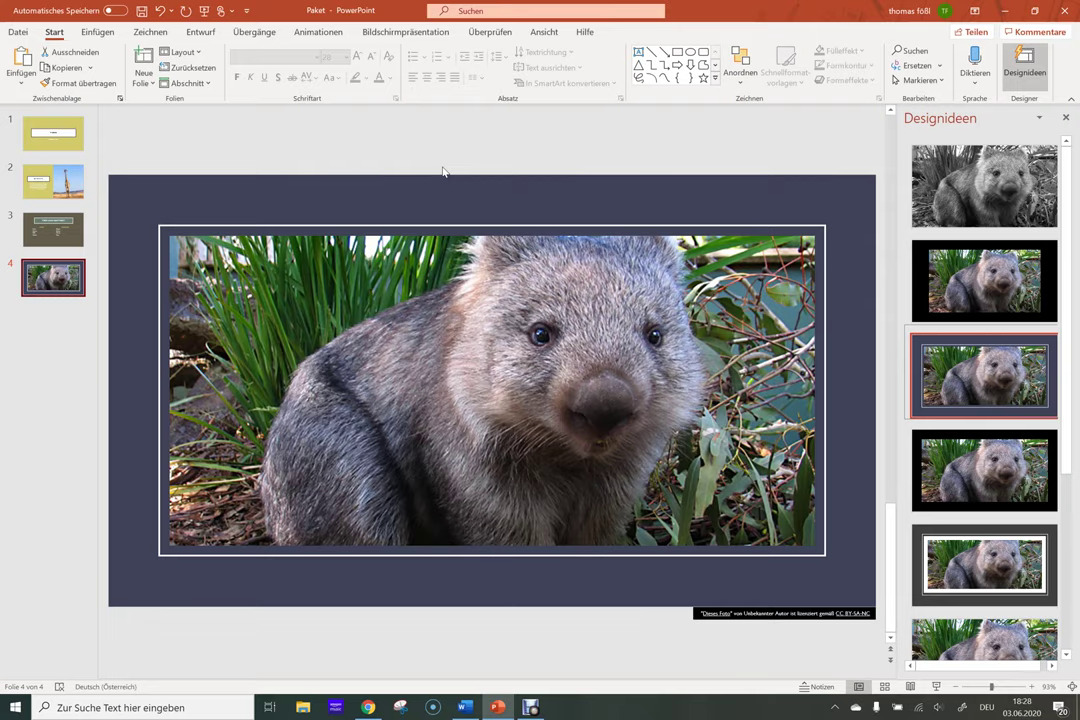
- Review all four slides, end on the TIERE title slide and close the design suggestions
click(38, 150)
click(45, 185)
click(53, 235)
click(48, 281)
click(65, 145)
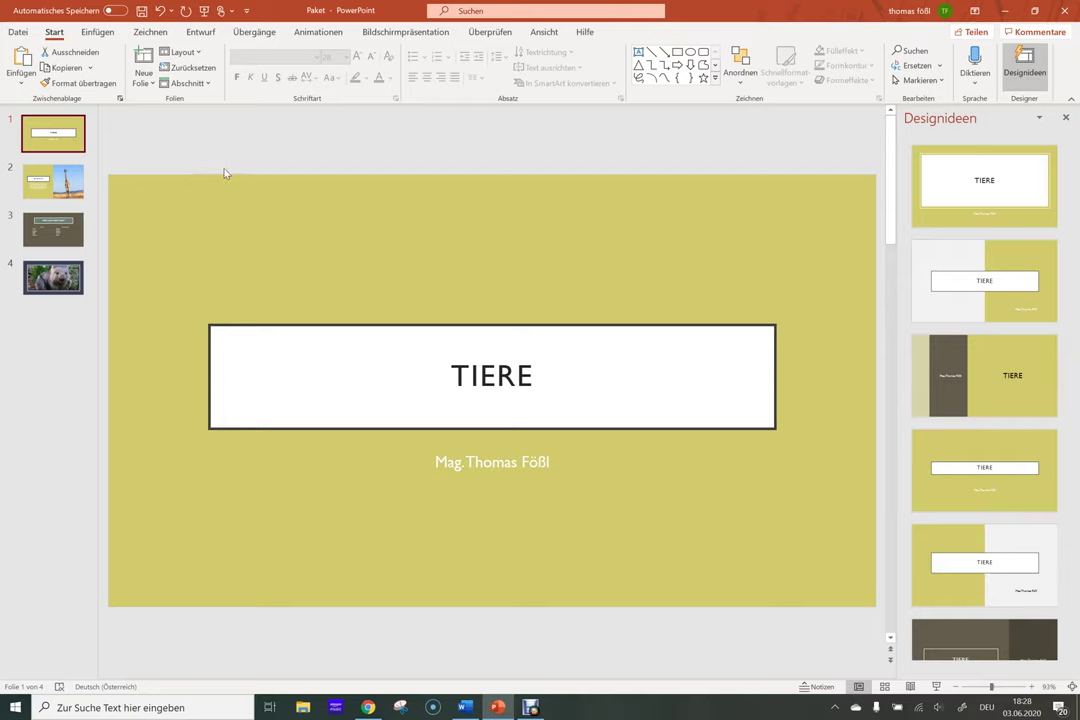
click(1065, 117)
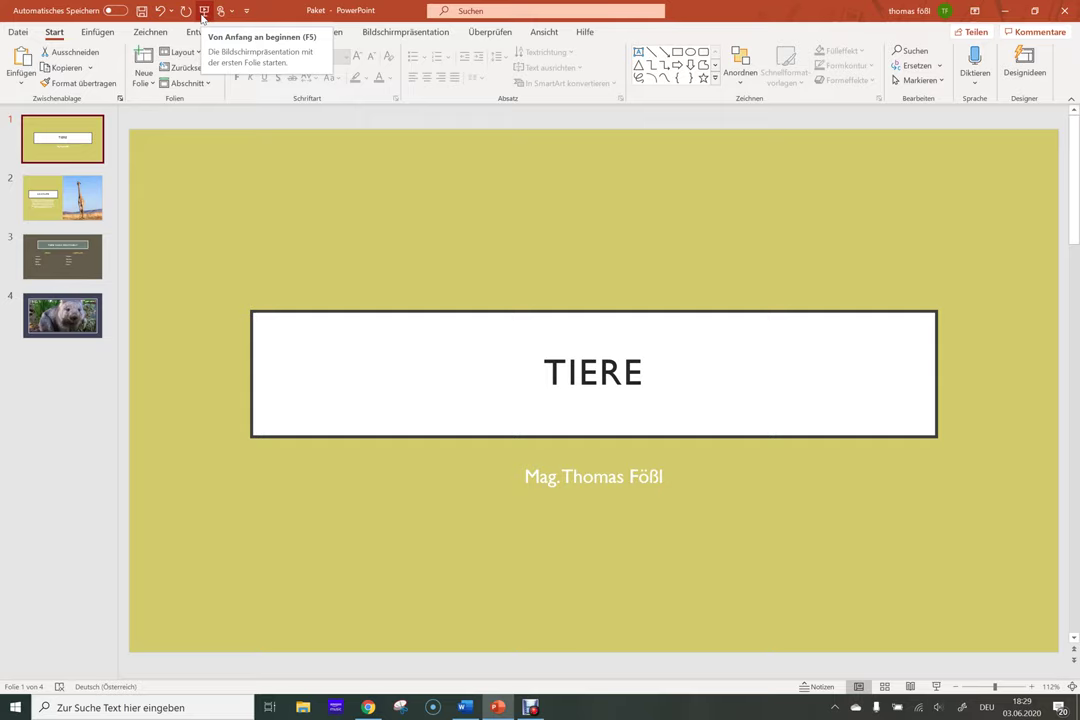
- Switch the ribbon to Bildschirmpräsentation to show the slideshow options
click(406, 34)
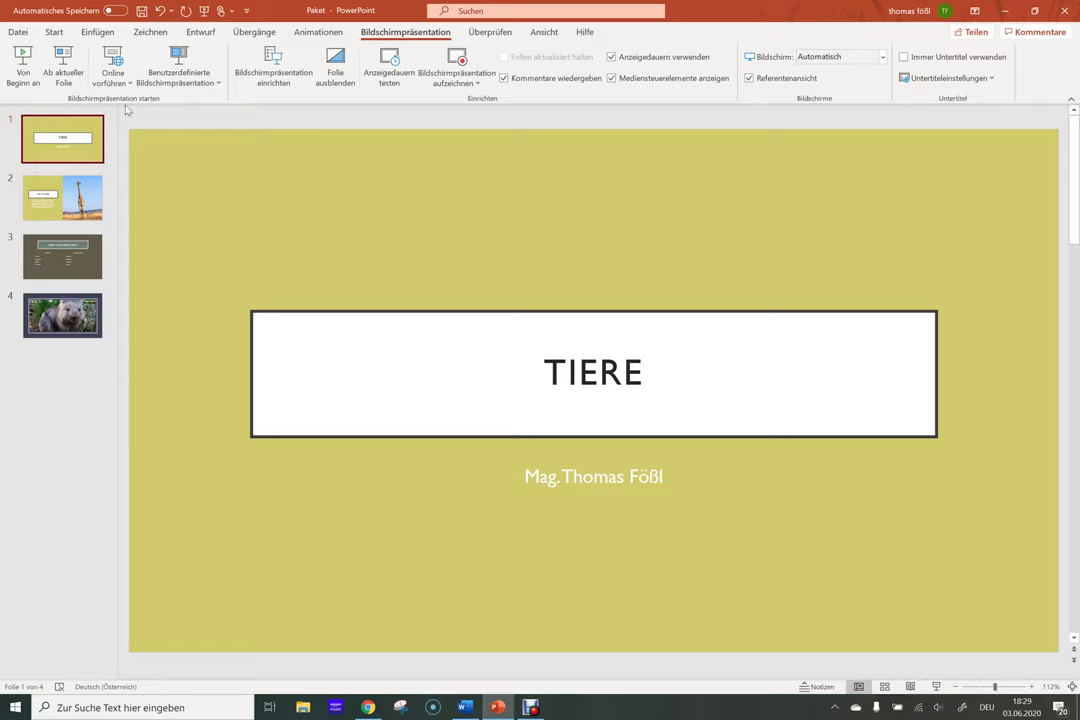
click(24, 62)
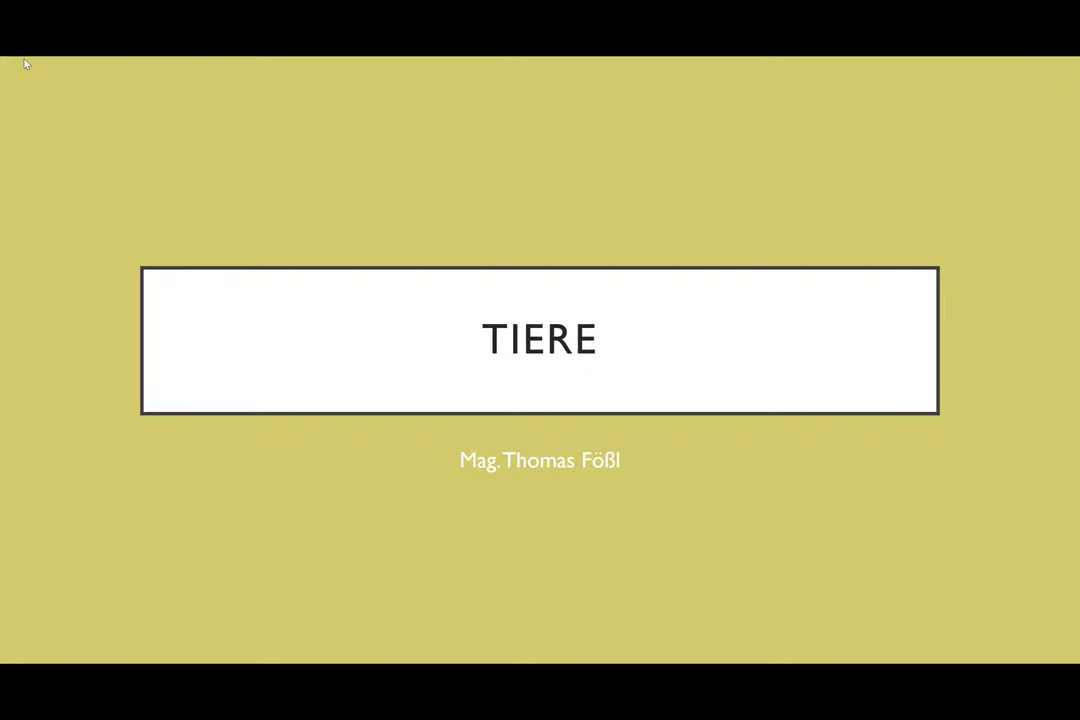
key(Right)
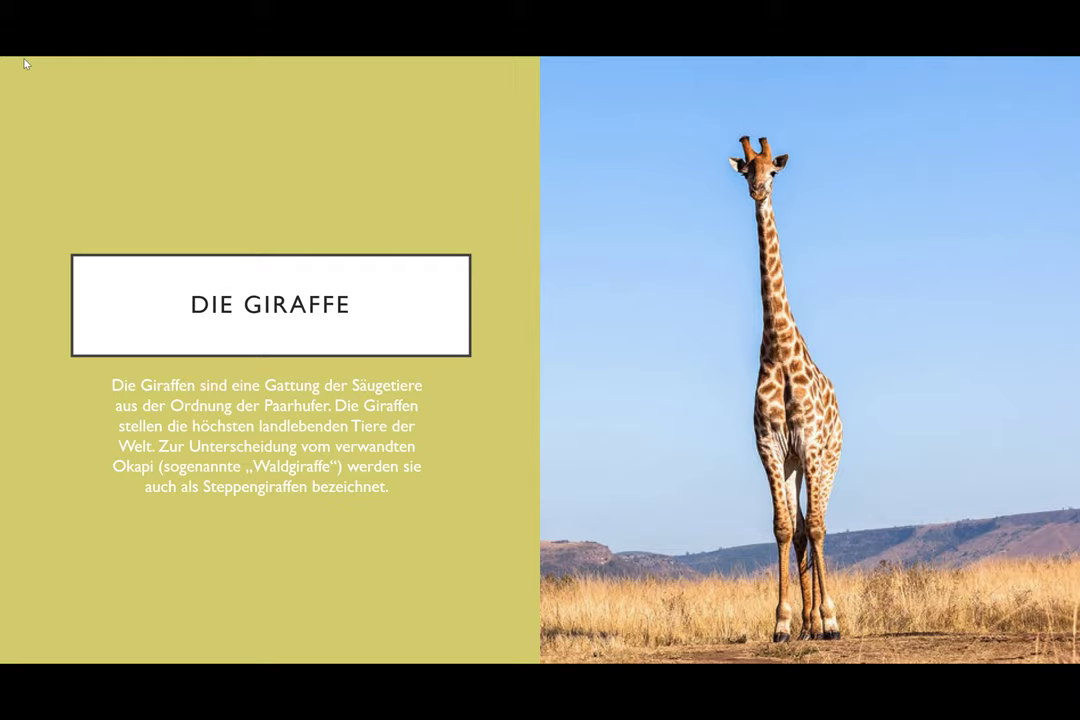
key(Left)
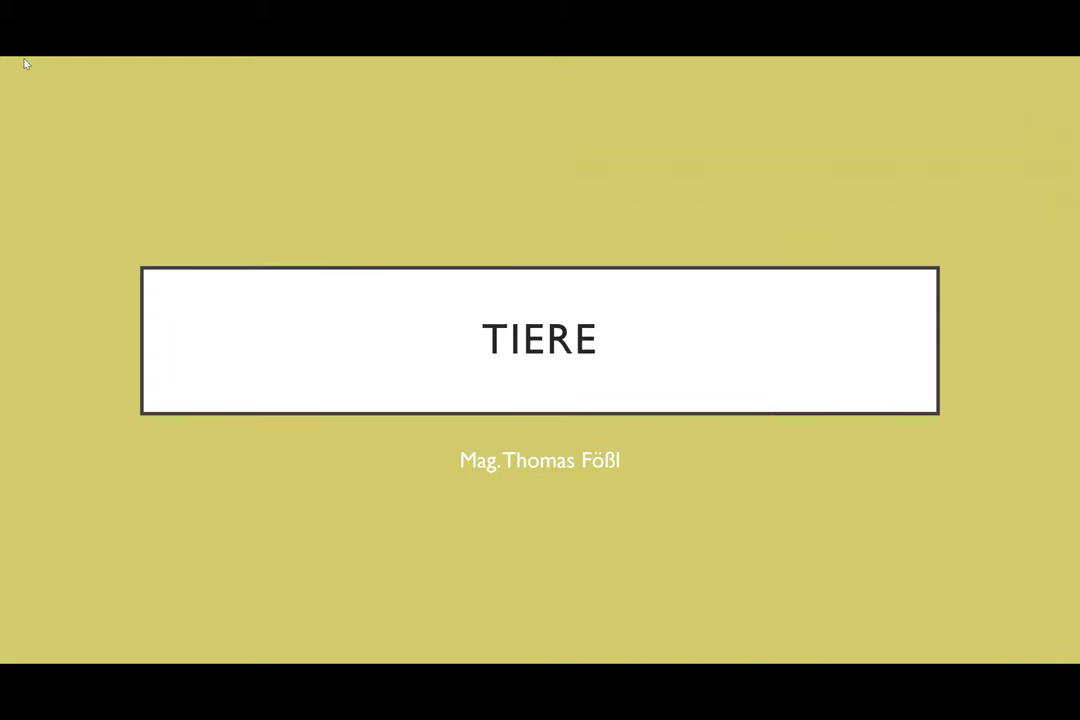
key(Right)
key(Left)
key(Right)
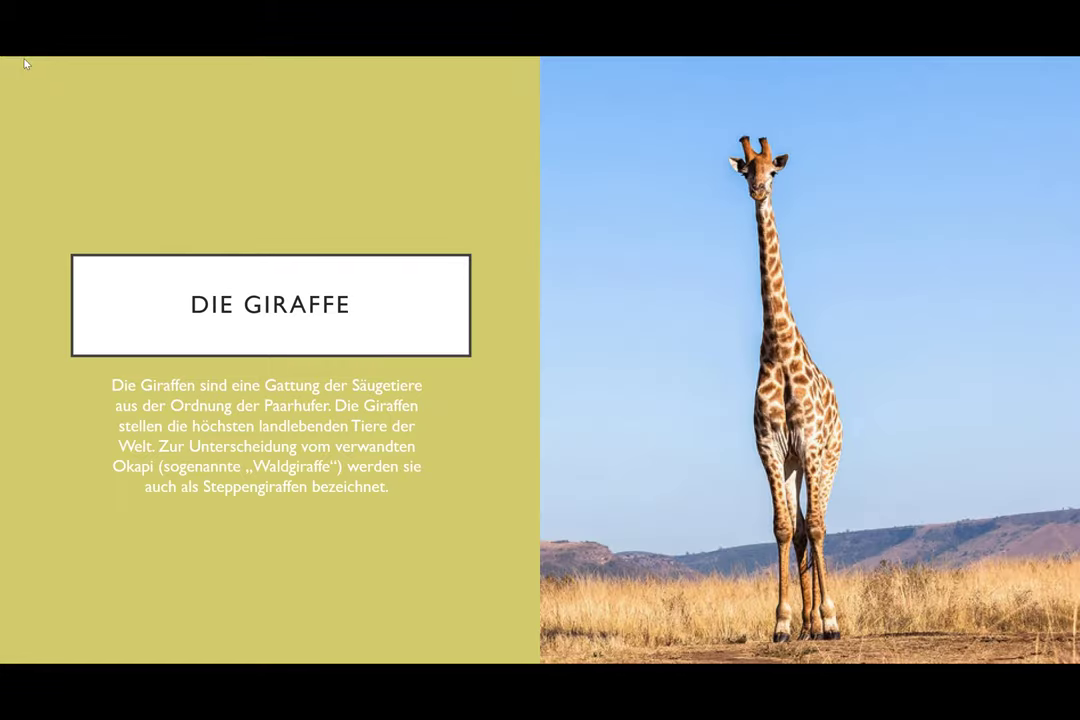
key(Left)
key(Right)
key(Right)
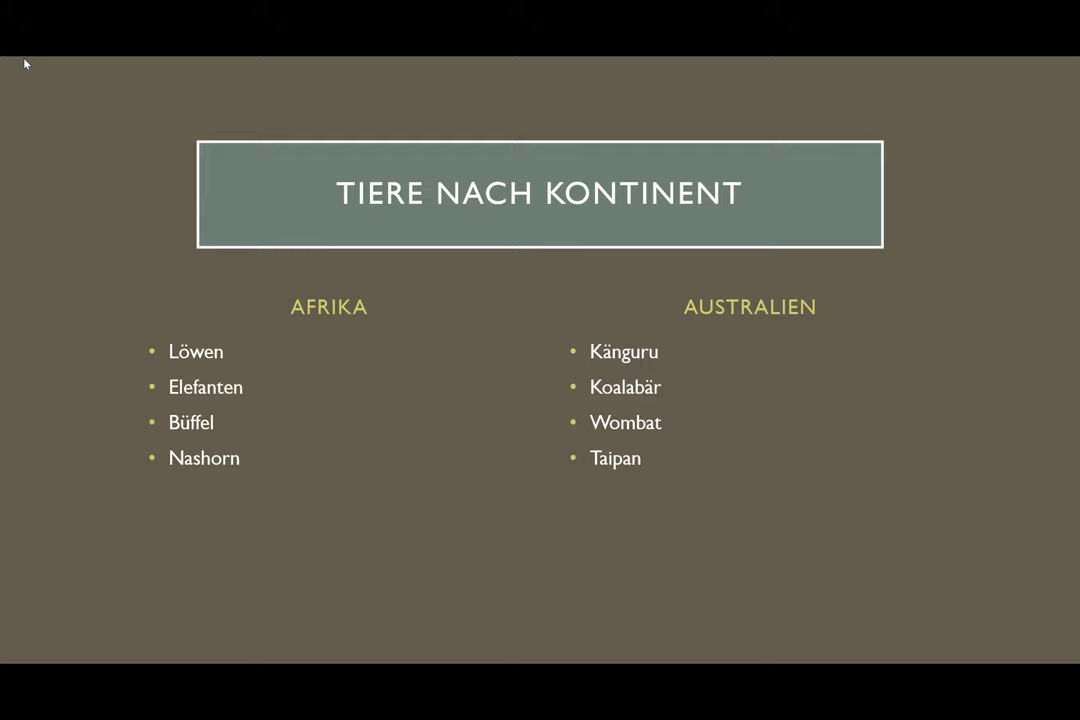
key(Right)
key(Right)
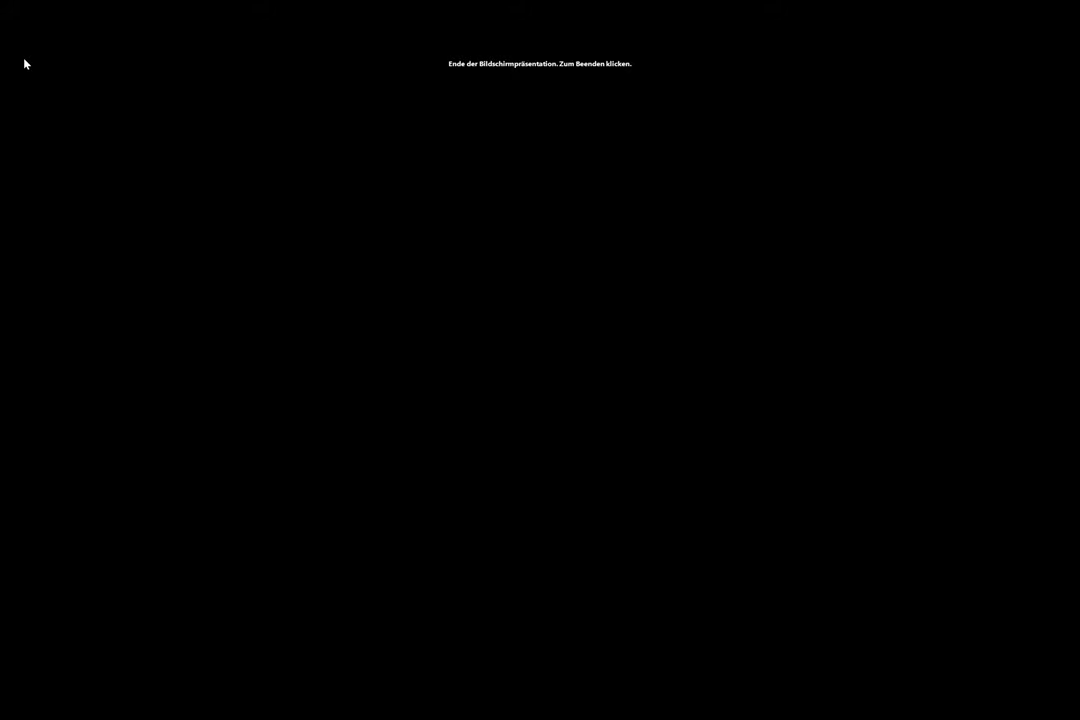
key(Right)
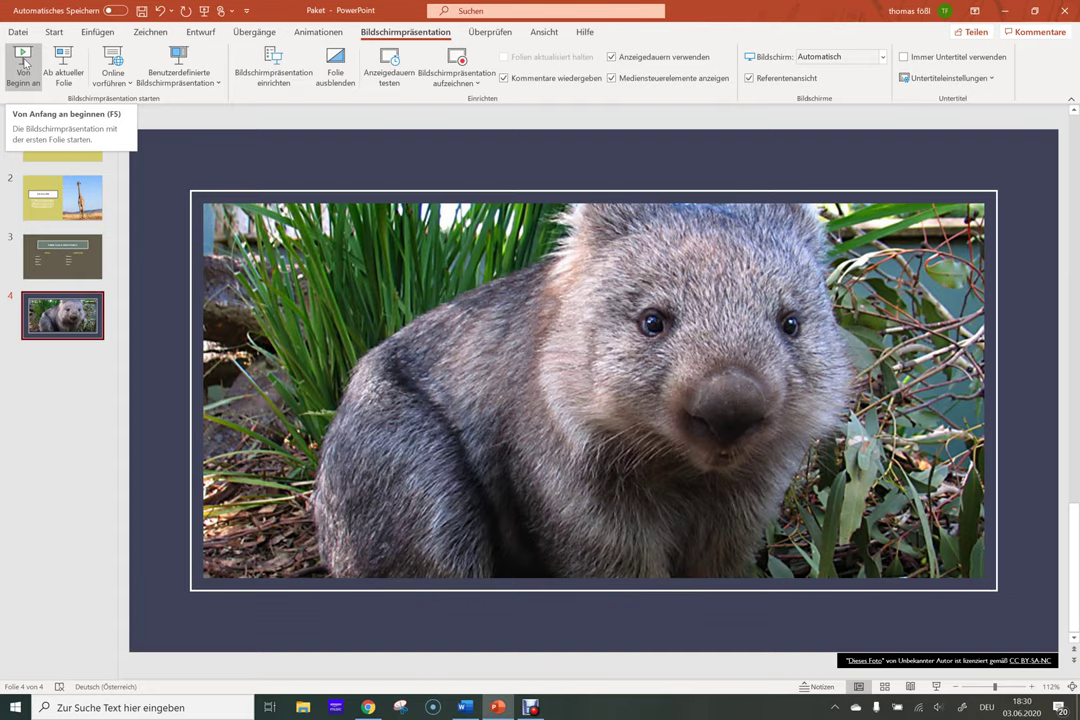
click(89, 146)
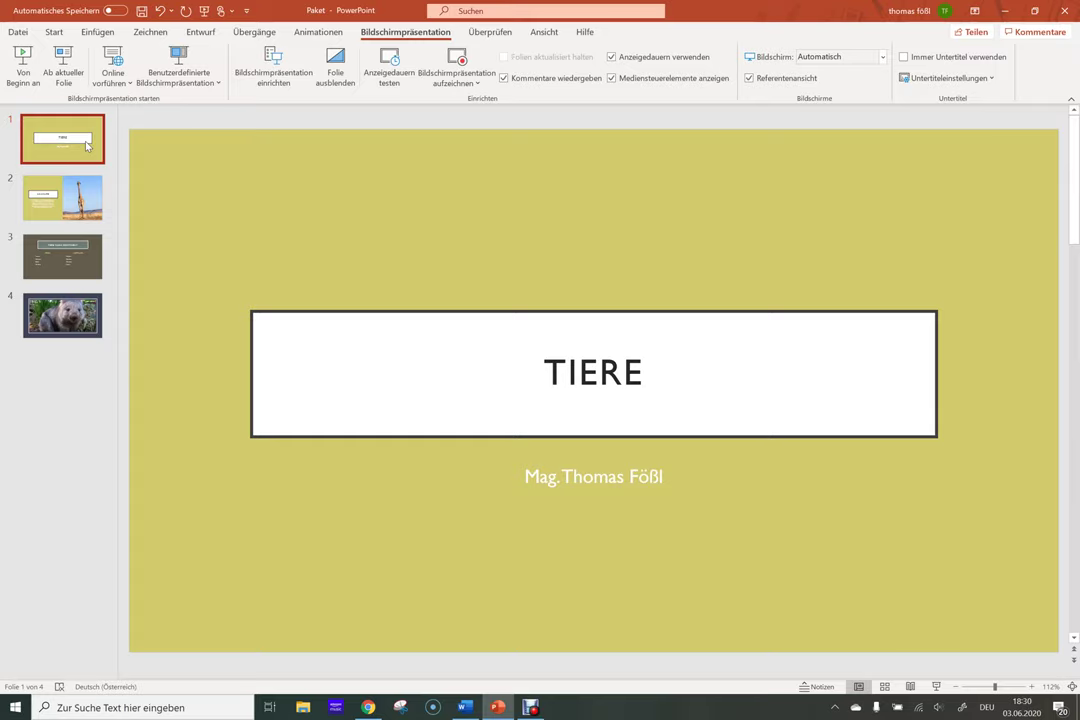
click(28, 62)
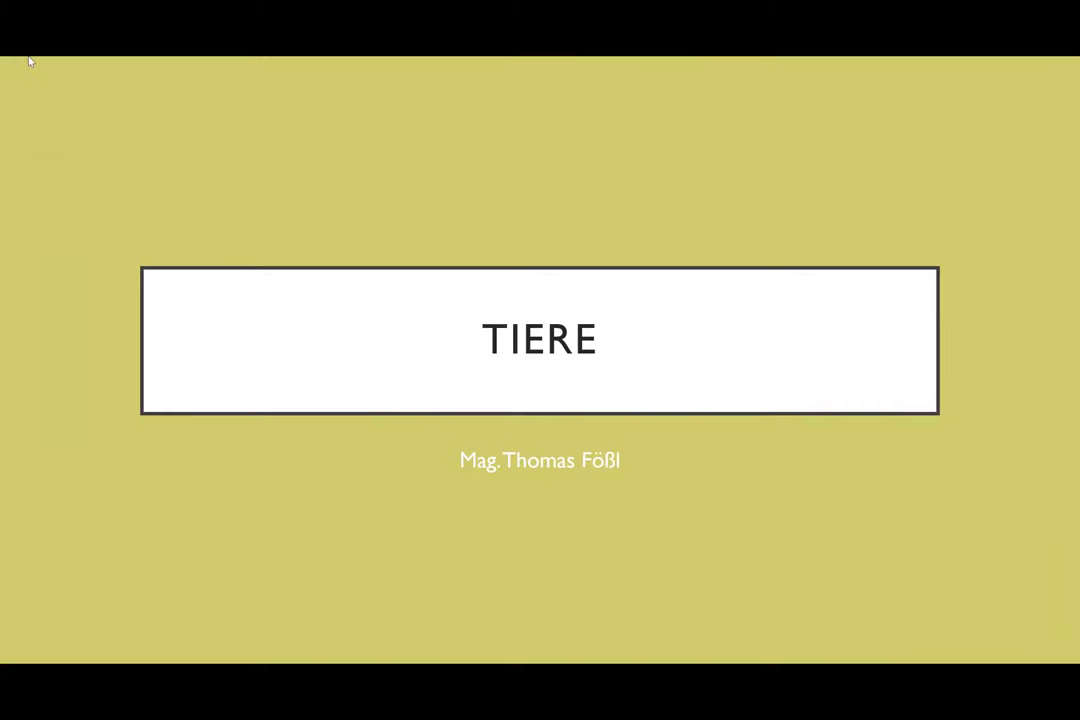
click(30, 62)
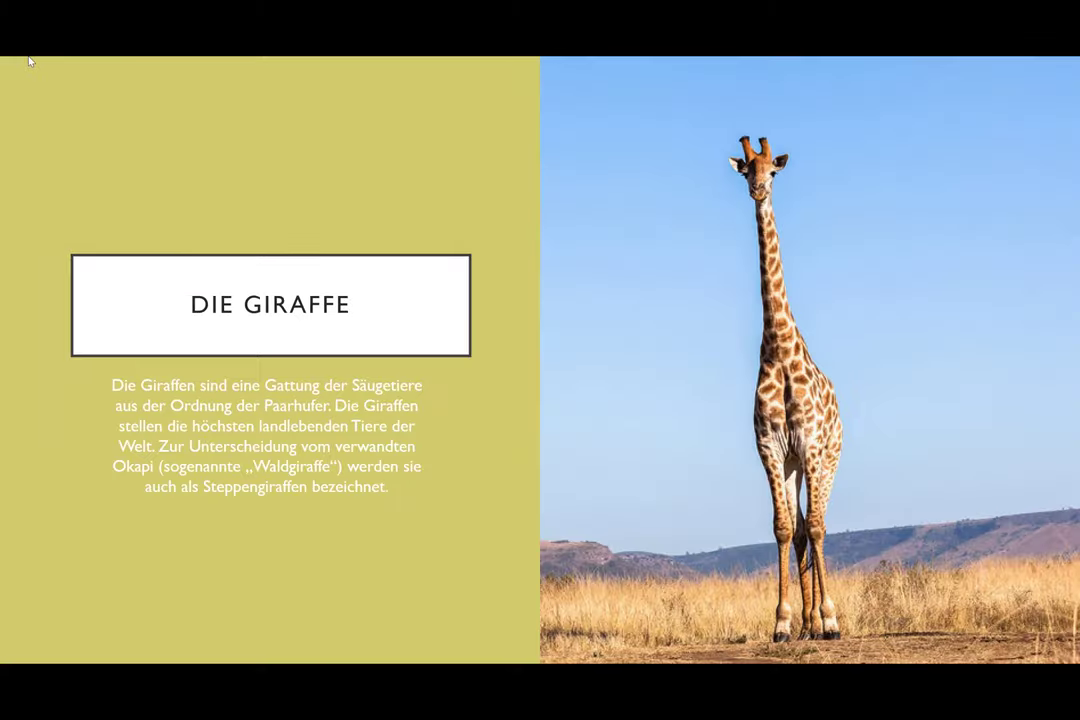
click(30, 62)
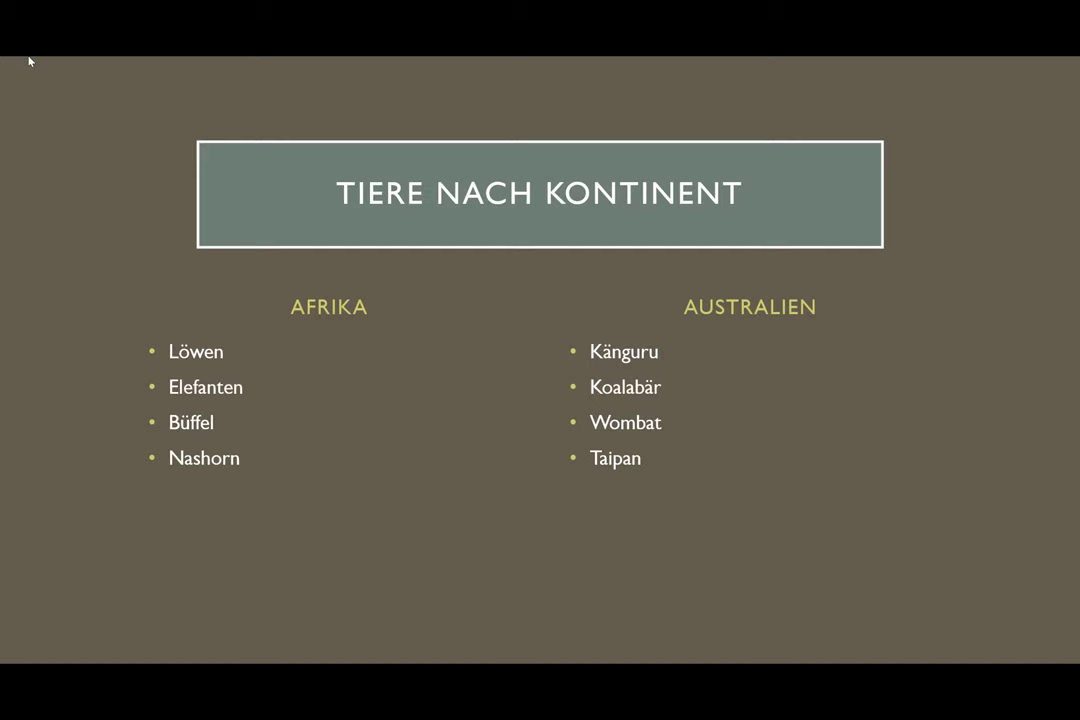
click(28, 62)
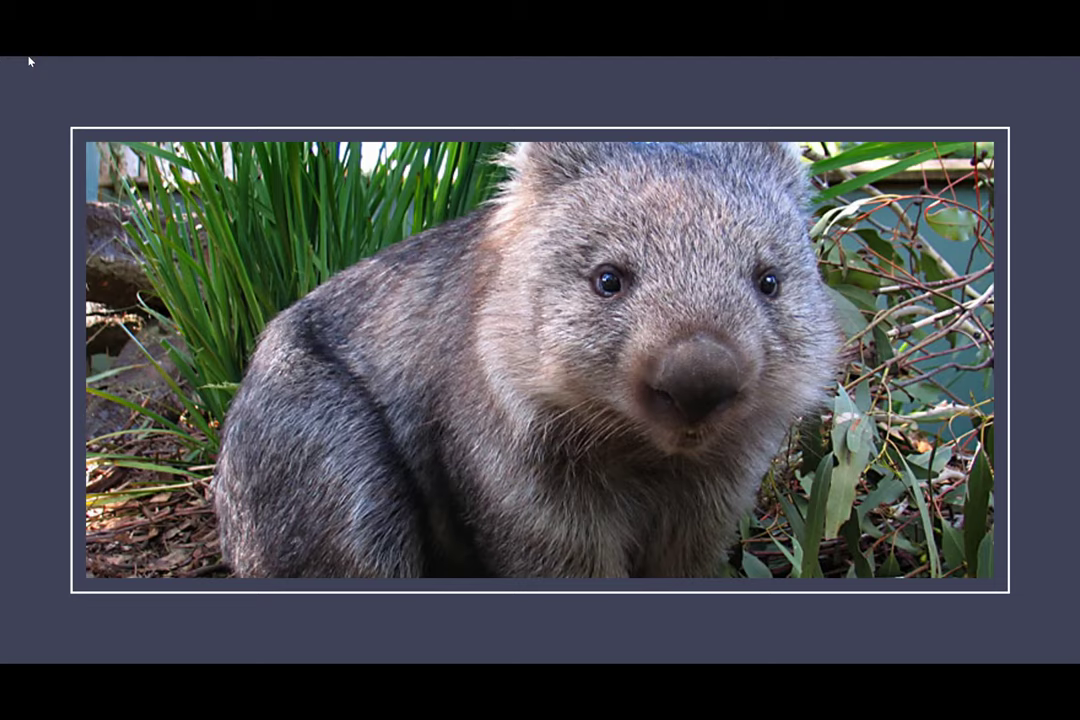
click(29, 62)
click(29, 62)
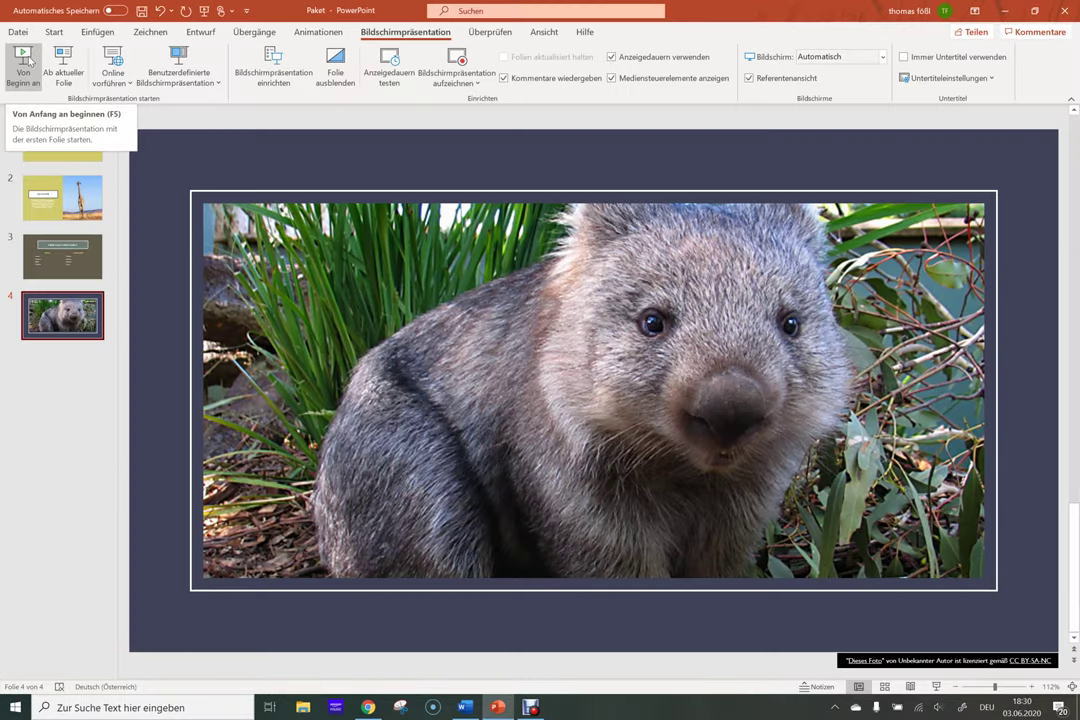
click(40, 138)
click(66, 158)
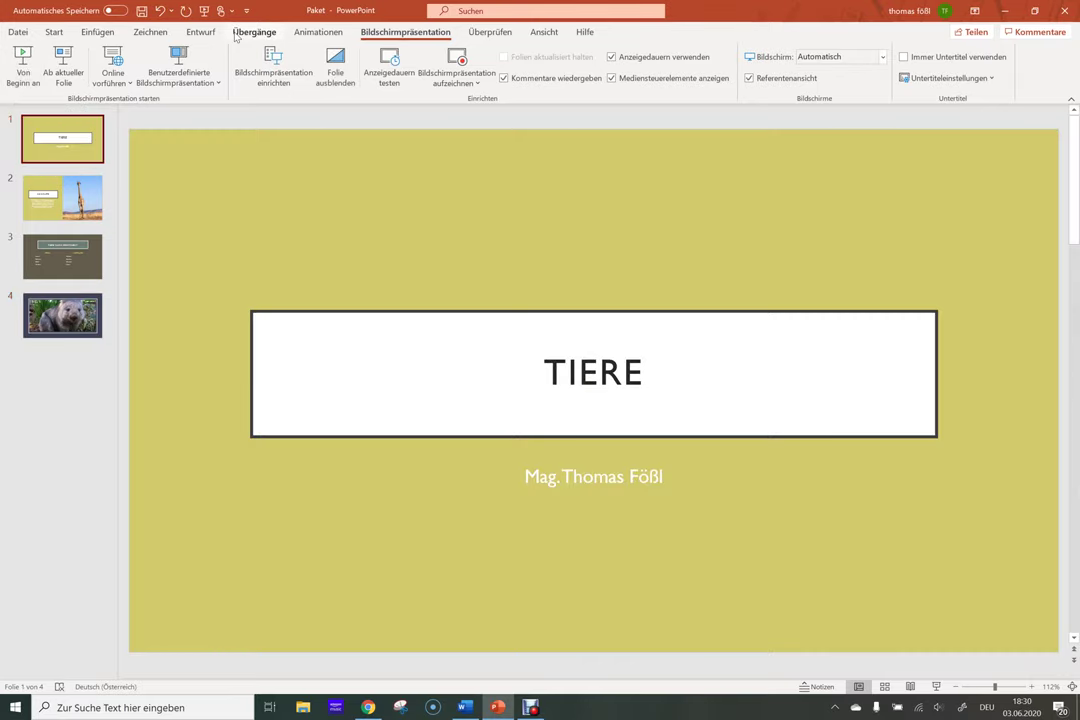
- Apply the Türen transition to all four slides and start the slideshow from the beginning
click(252, 32)
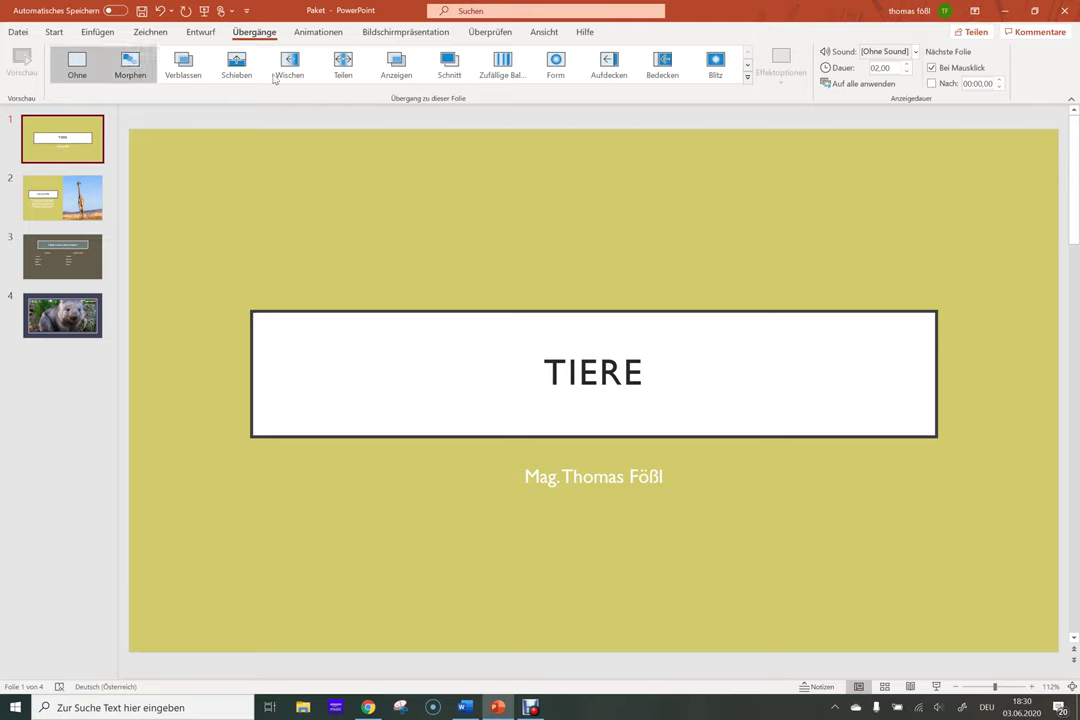
click(747, 78)
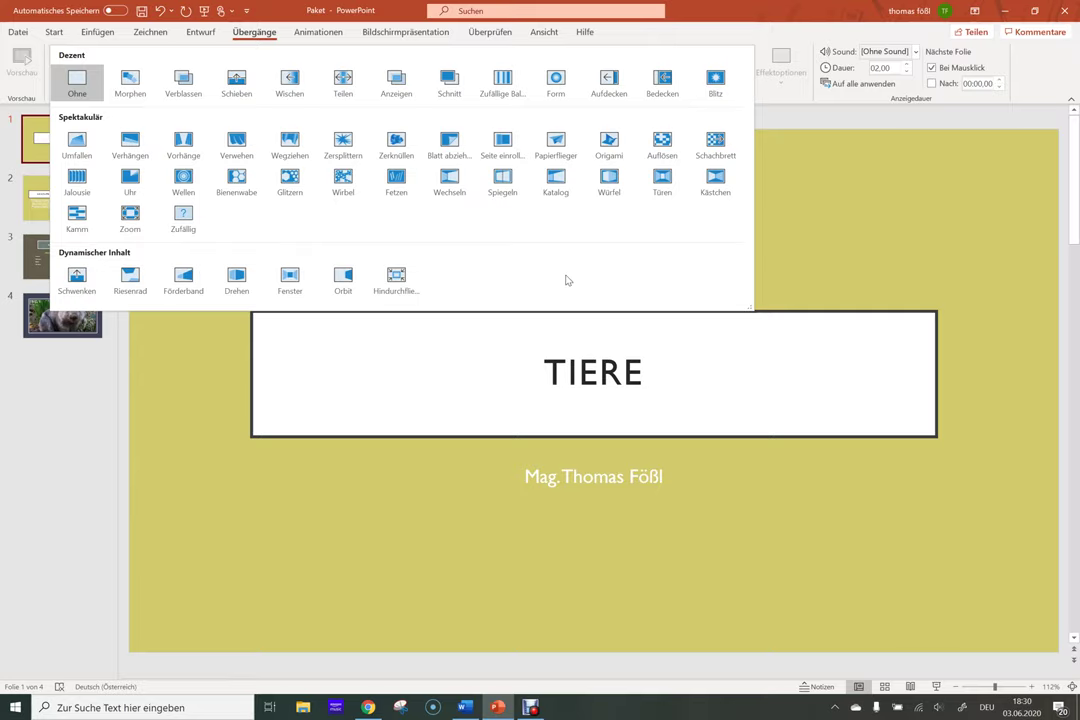
click(660, 190)
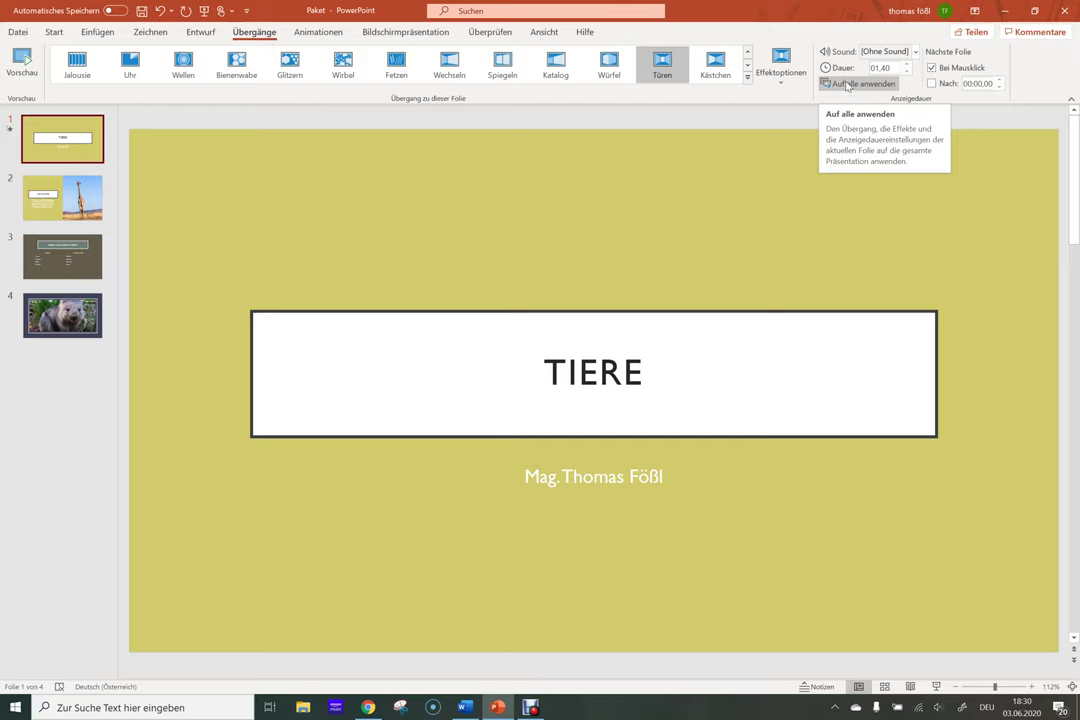
click(847, 85)
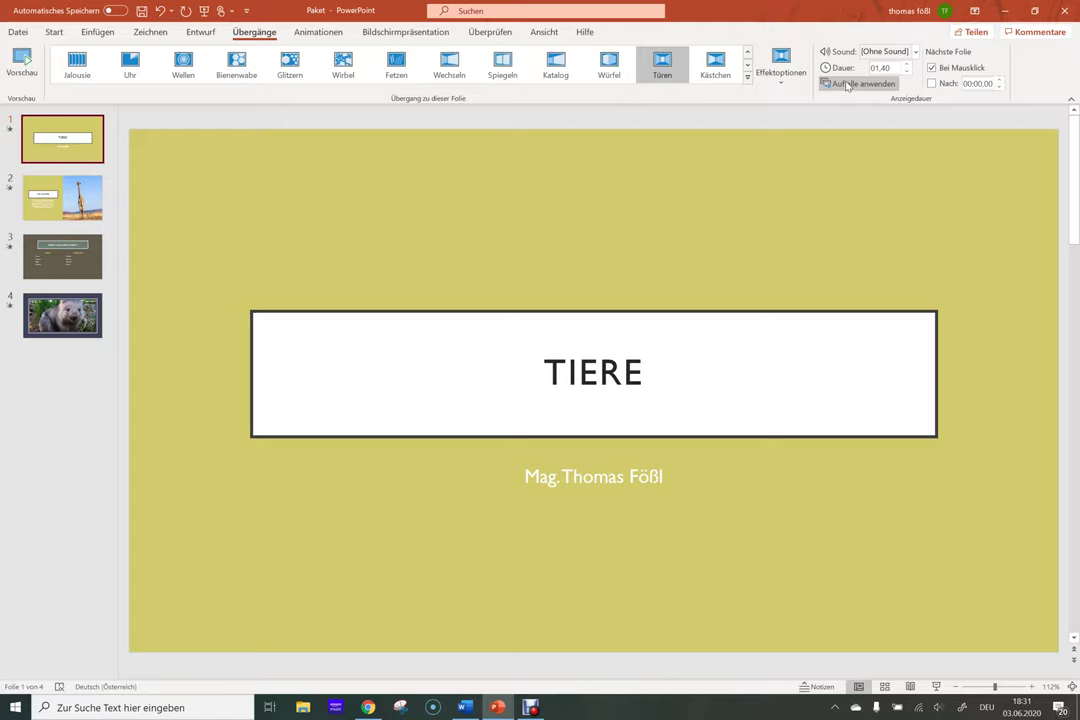
click(205, 12)
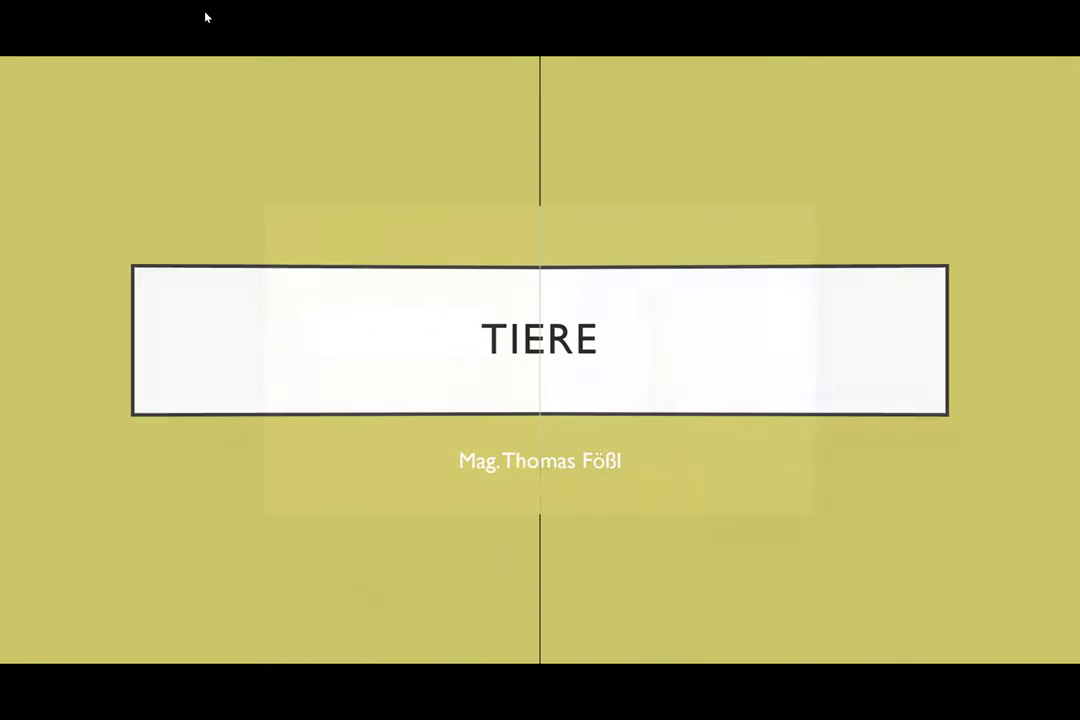
- Click through the Türen slideshow to its end and return to editing
click(205, 17)
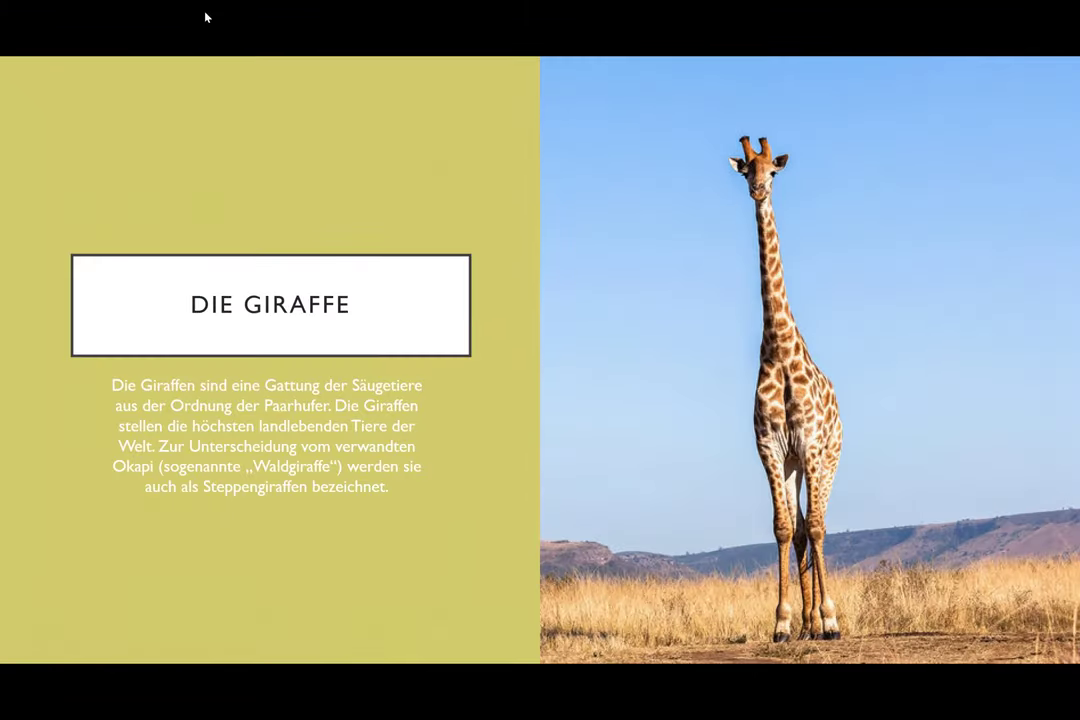
click(205, 17)
click(205, 17)
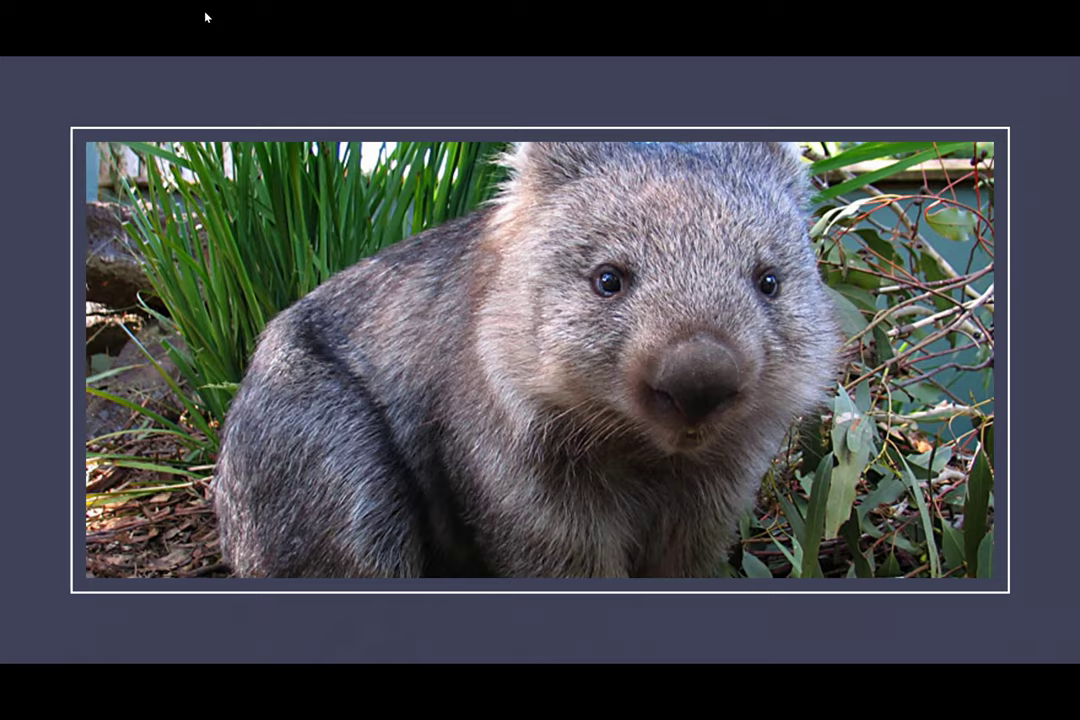
click(205, 17)
click(205, 17)
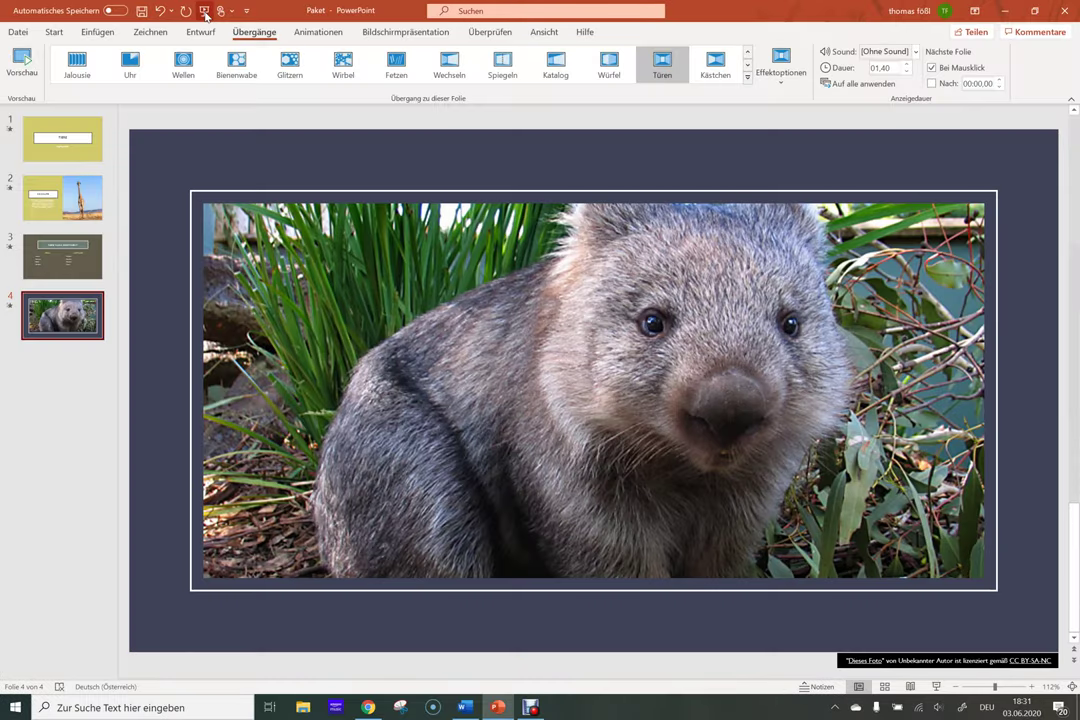
- Set the wombat slide's transition to Ohne and replay the slideshow to check it
click(746, 79)
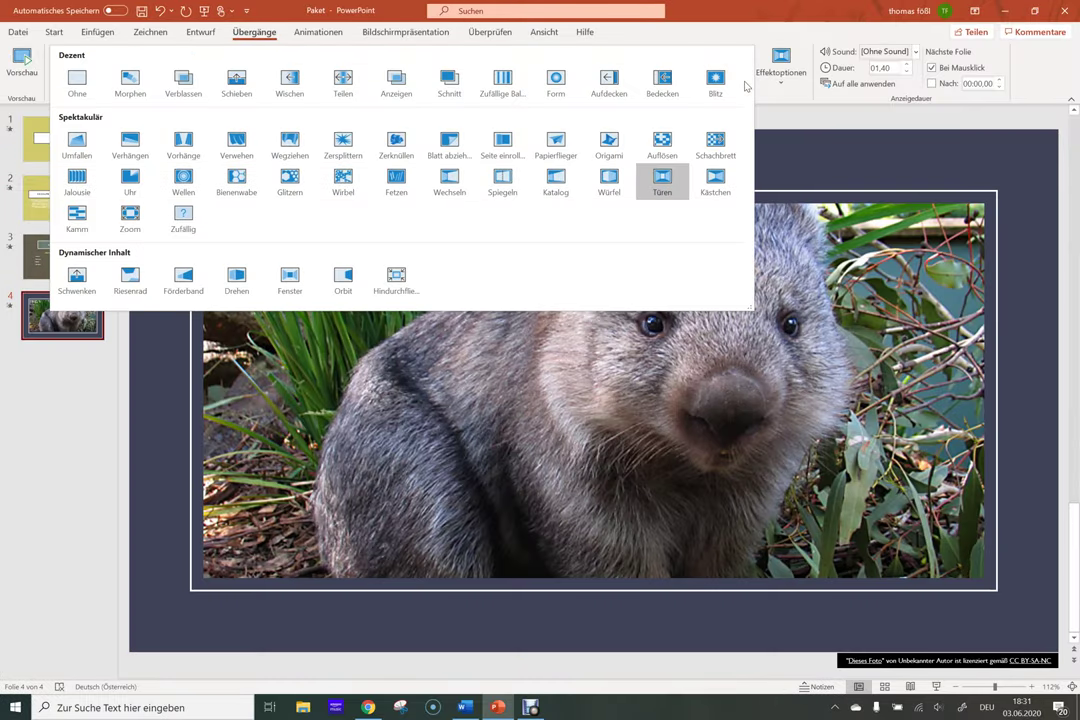
click(70, 84)
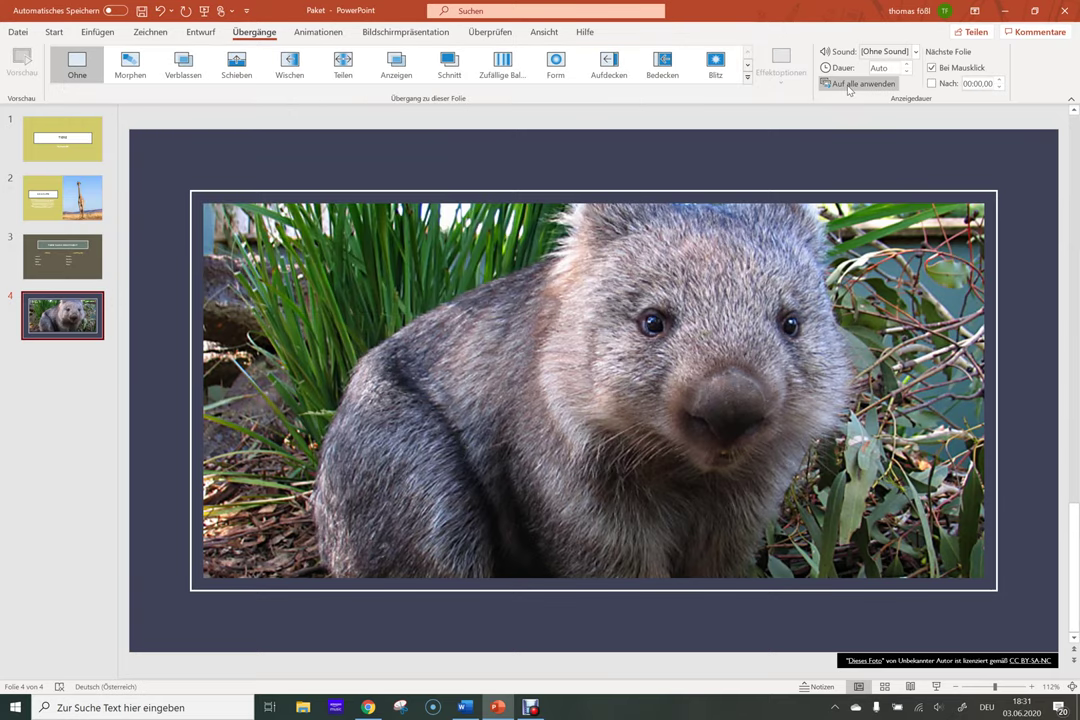
click(204, 11)
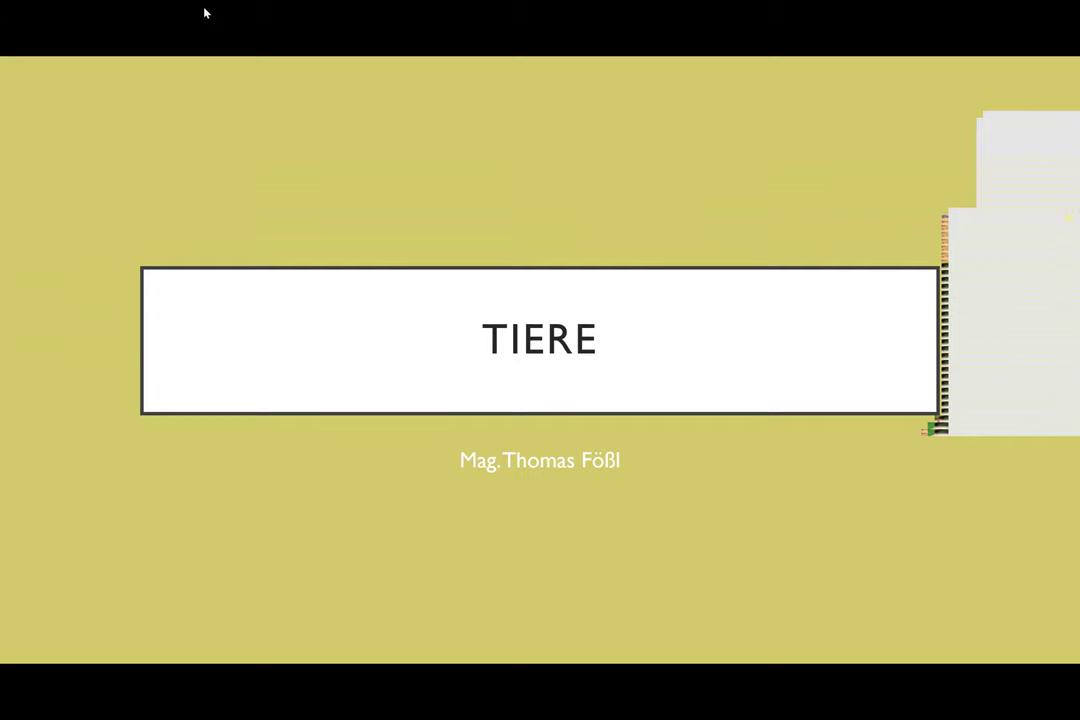
click(204, 11)
click(204, 11)
click(204, 11)
click(204, 11)
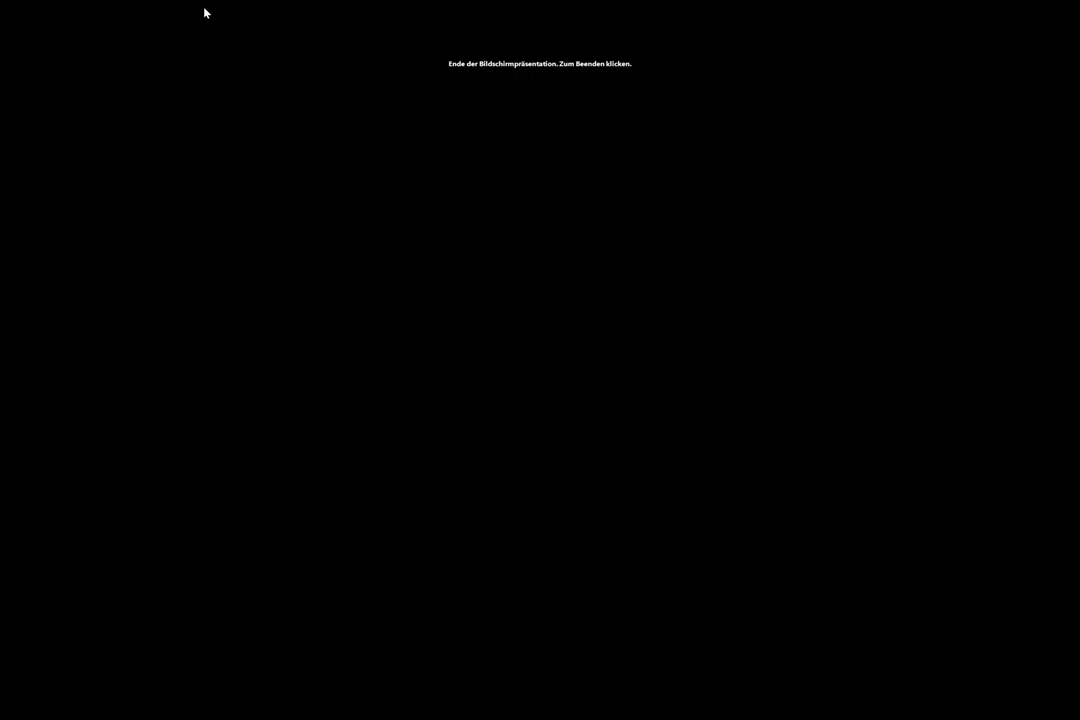
click(204, 11)
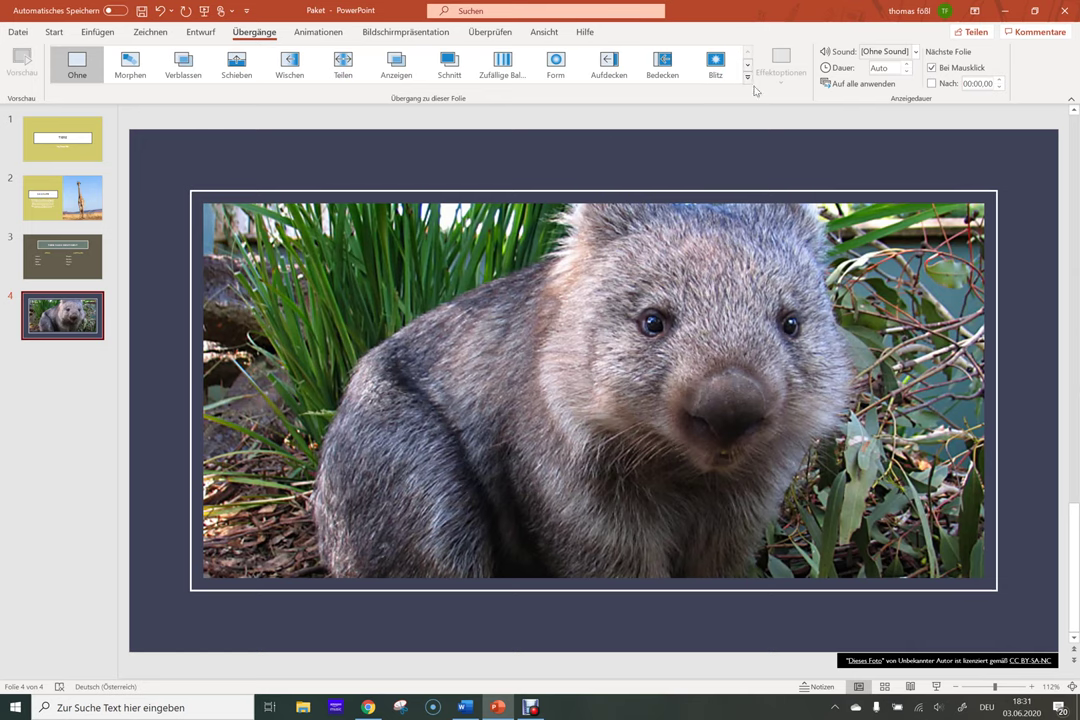
click(751, 80)
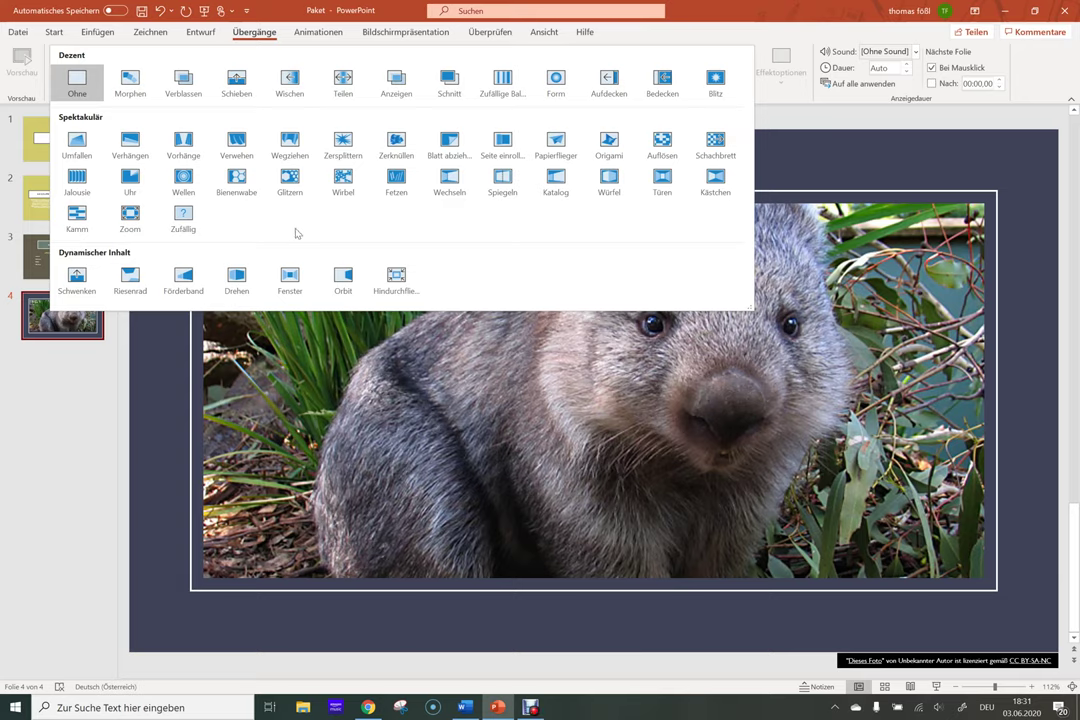
- Give the wombat slide the Drehen transition and run the slideshow through once
click(240, 280)
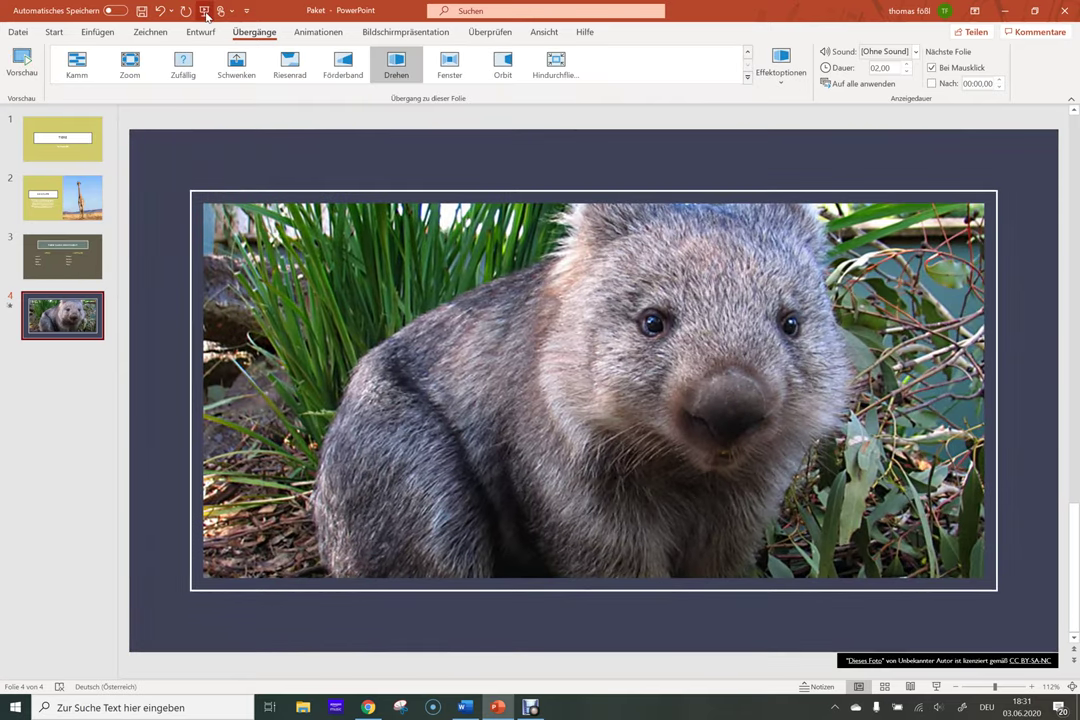
click(205, 12)
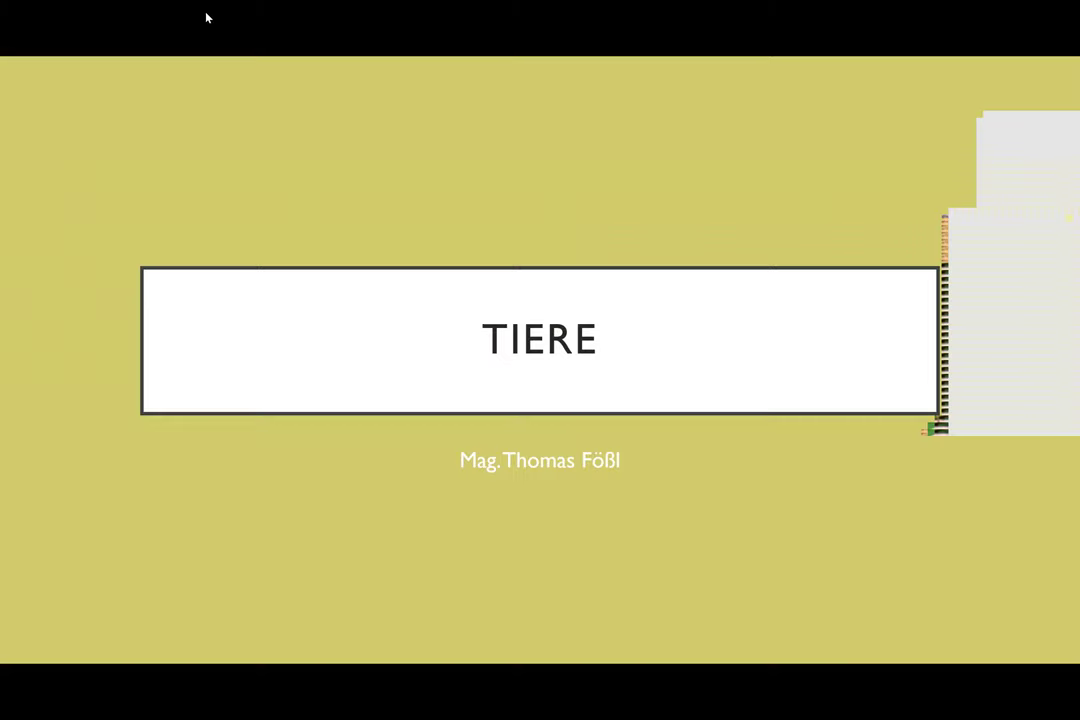
click(206, 17)
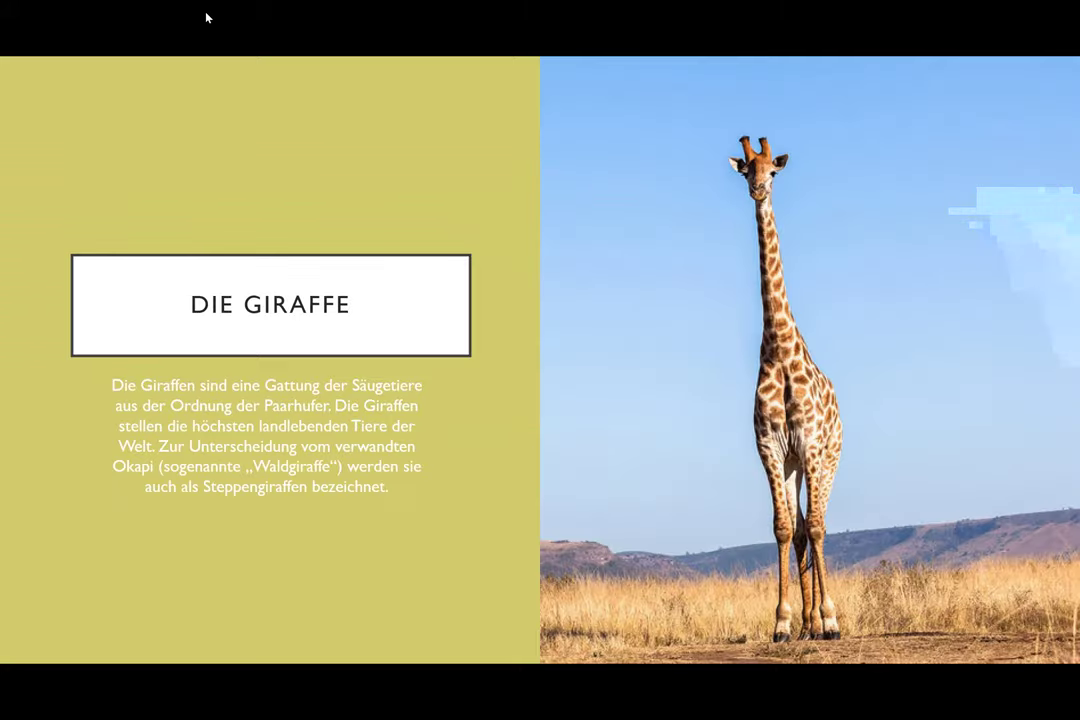
click(206, 17)
click(207, 17)
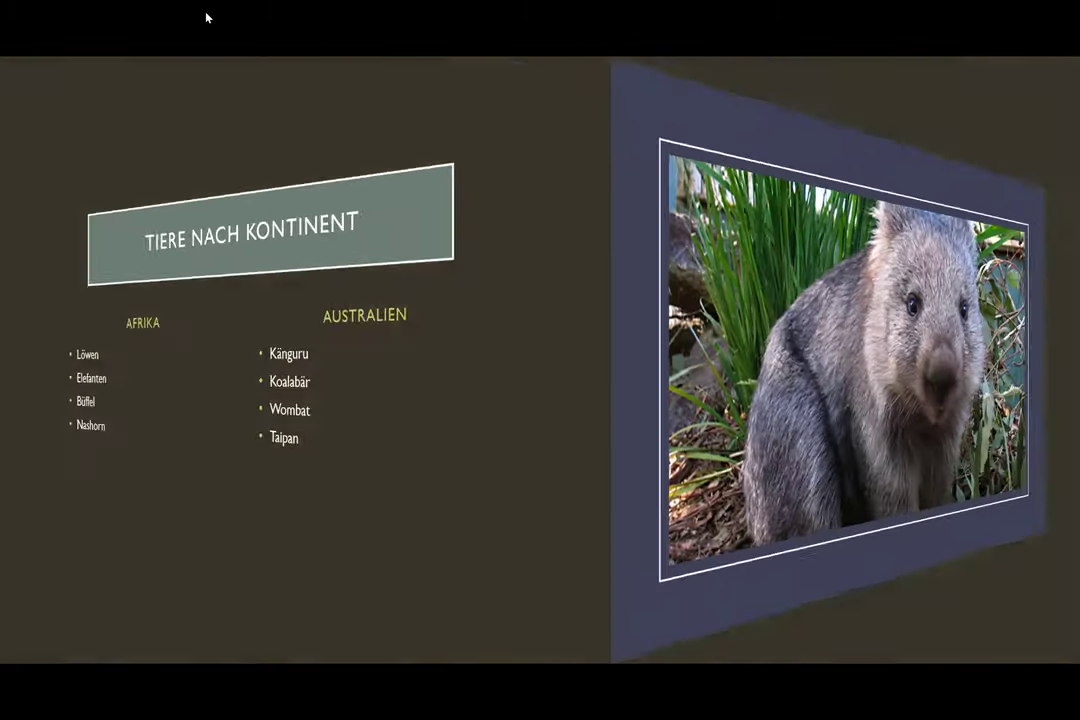
click(207, 17)
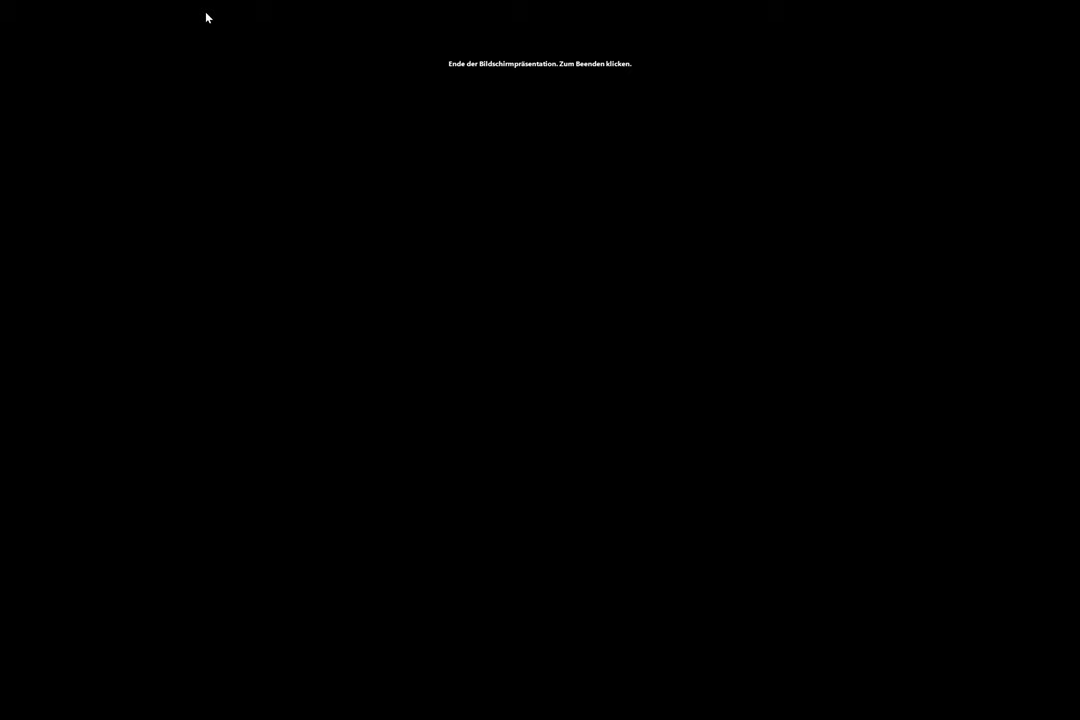
click(207, 17)
- Apply Drehen to all slides, replay the full slideshow, then return to the TIERE slide
click(390, 72)
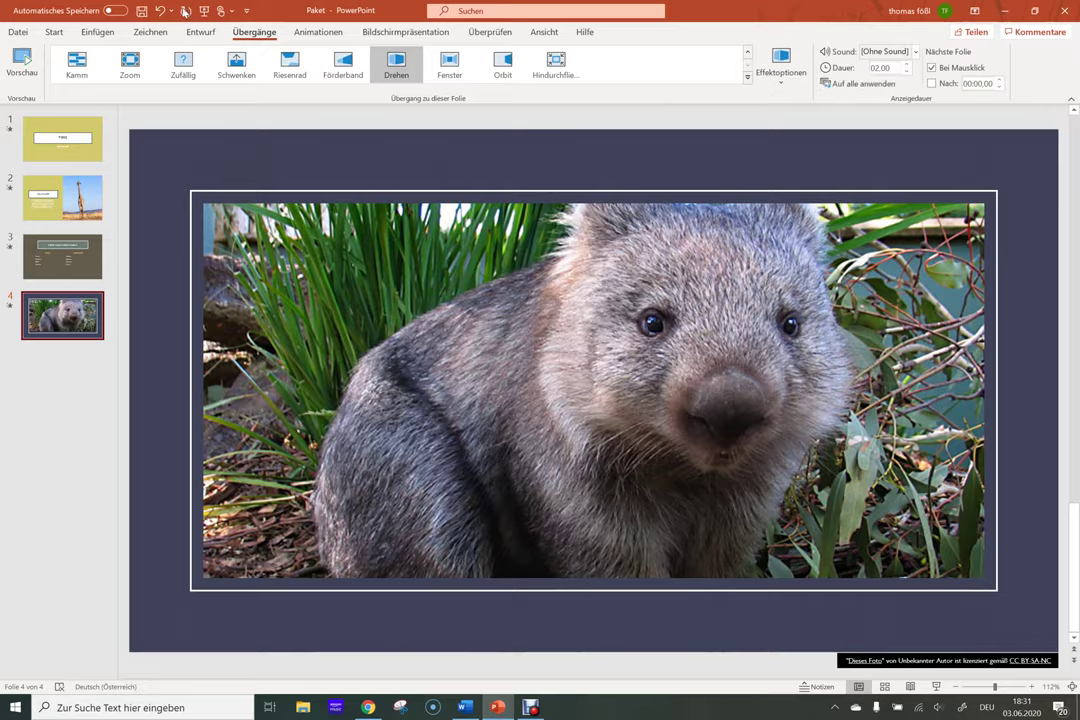
click(203, 11)
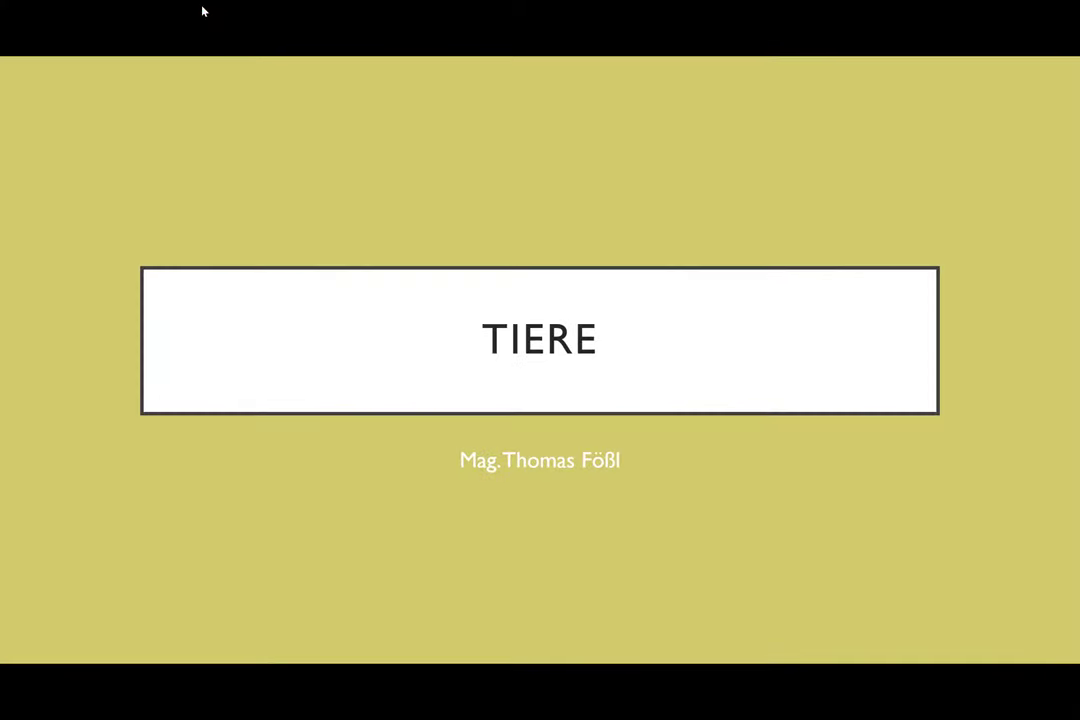
click(203, 11)
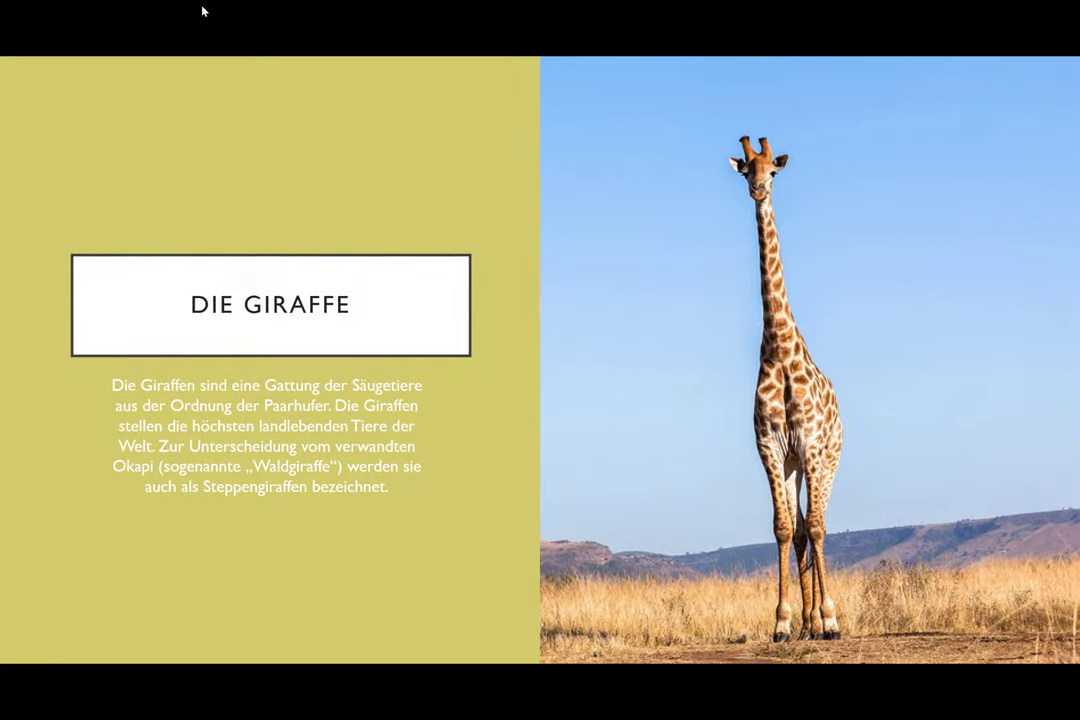
click(203, 11)
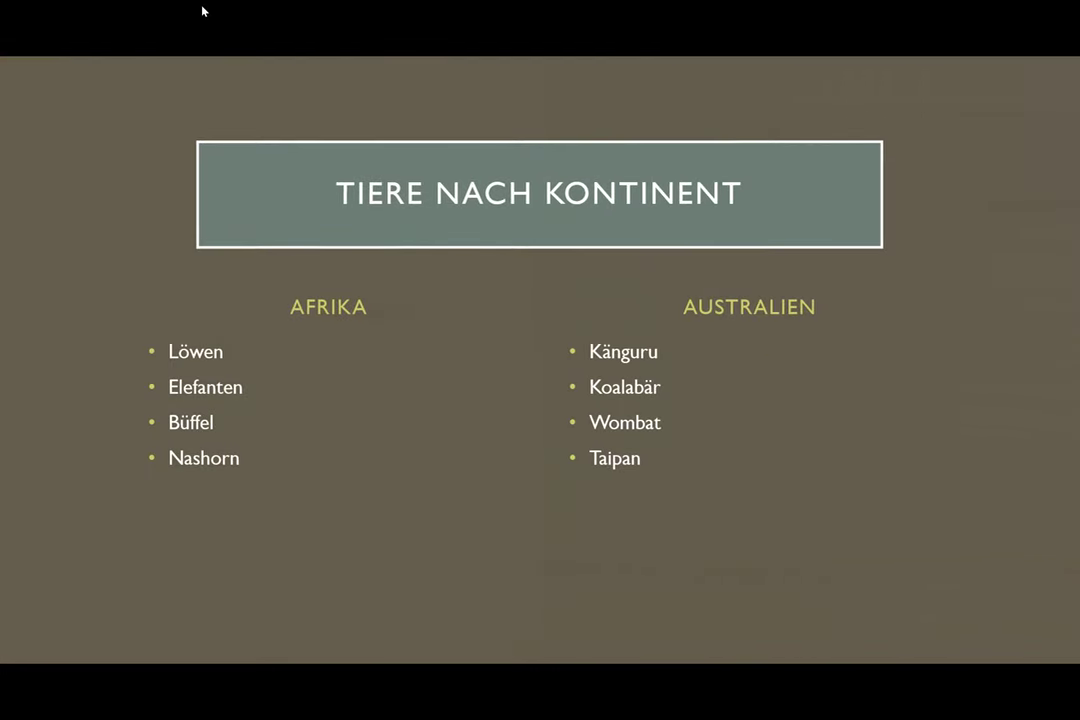
click(203, 11)
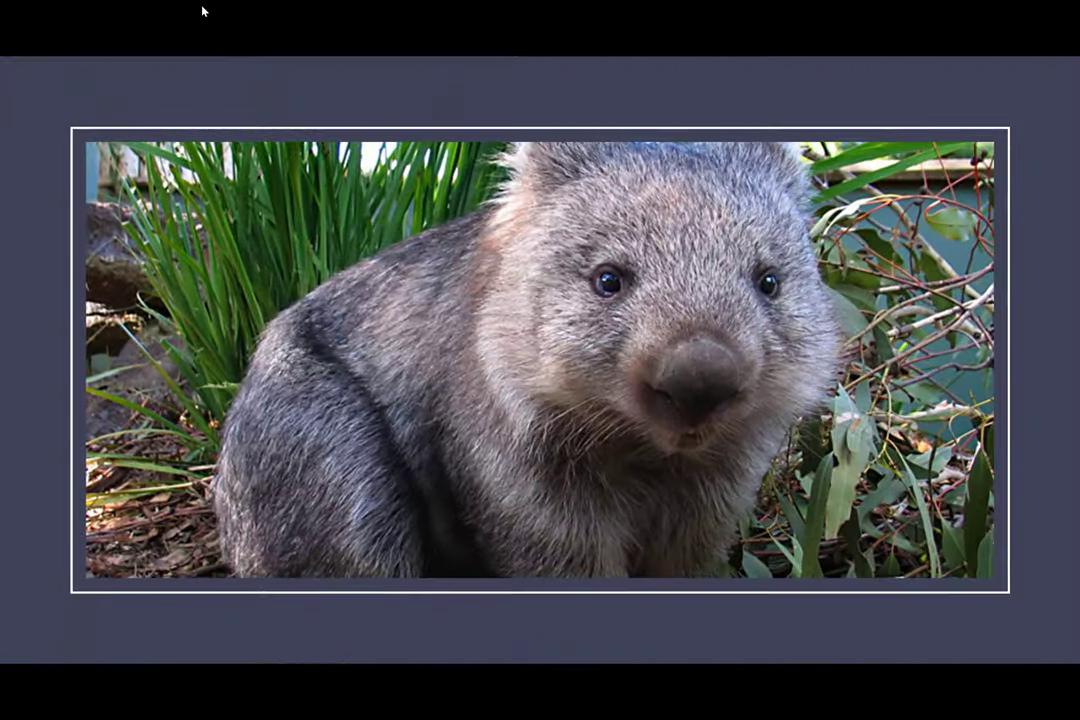
click(203, 11)
click(203, 11)
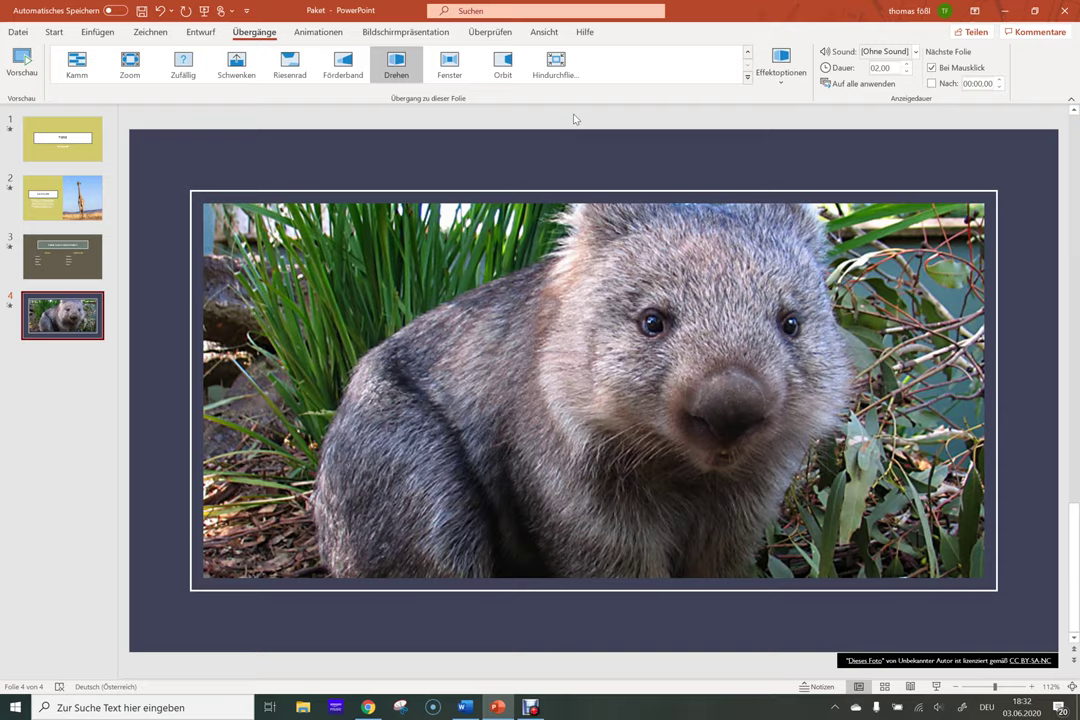
key(Up)
key(Up)
key(Up)
- Apply the Origami transition, lasting 03,25, to all slides
click(746, 78)
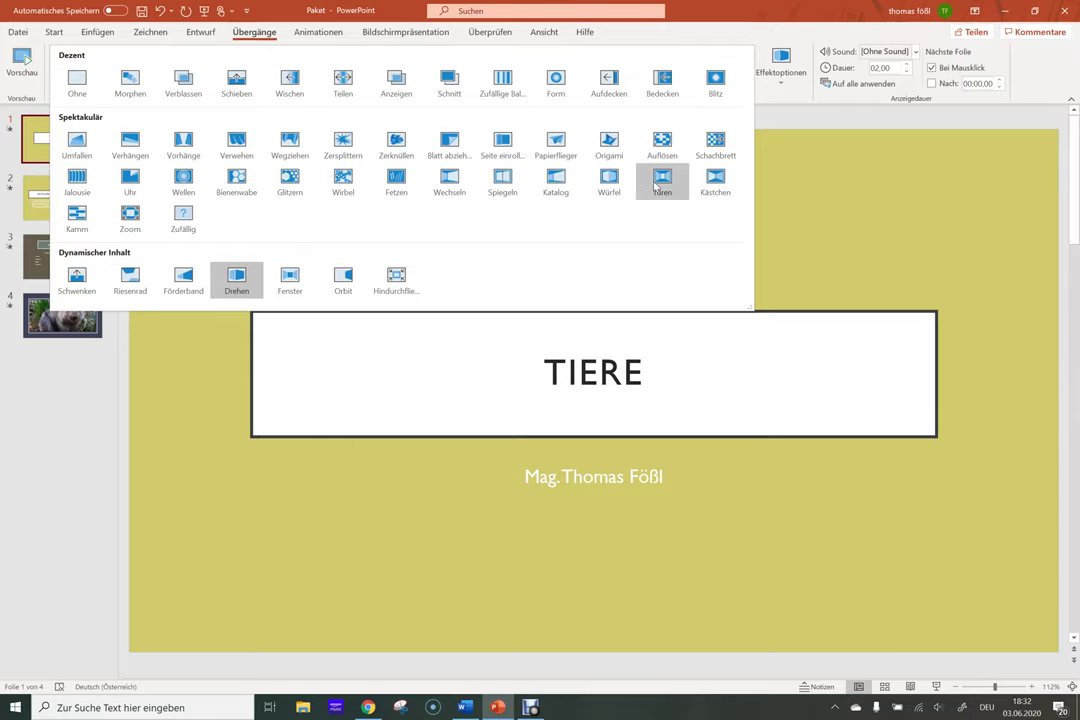
click(607, 145)
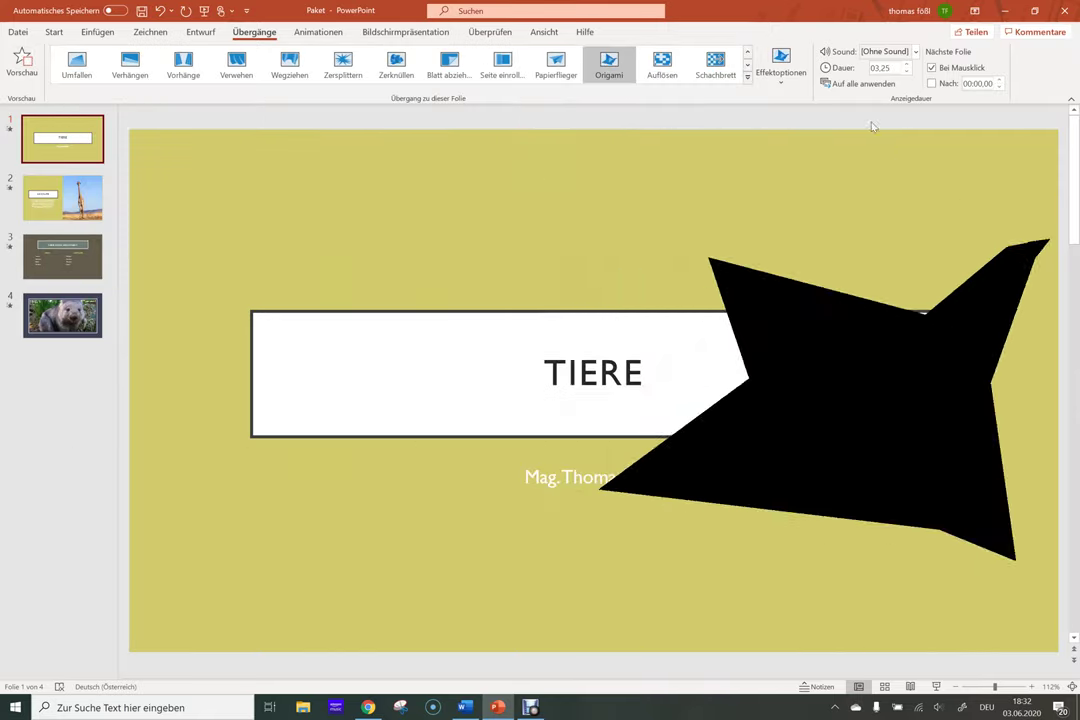
click(848, 84)
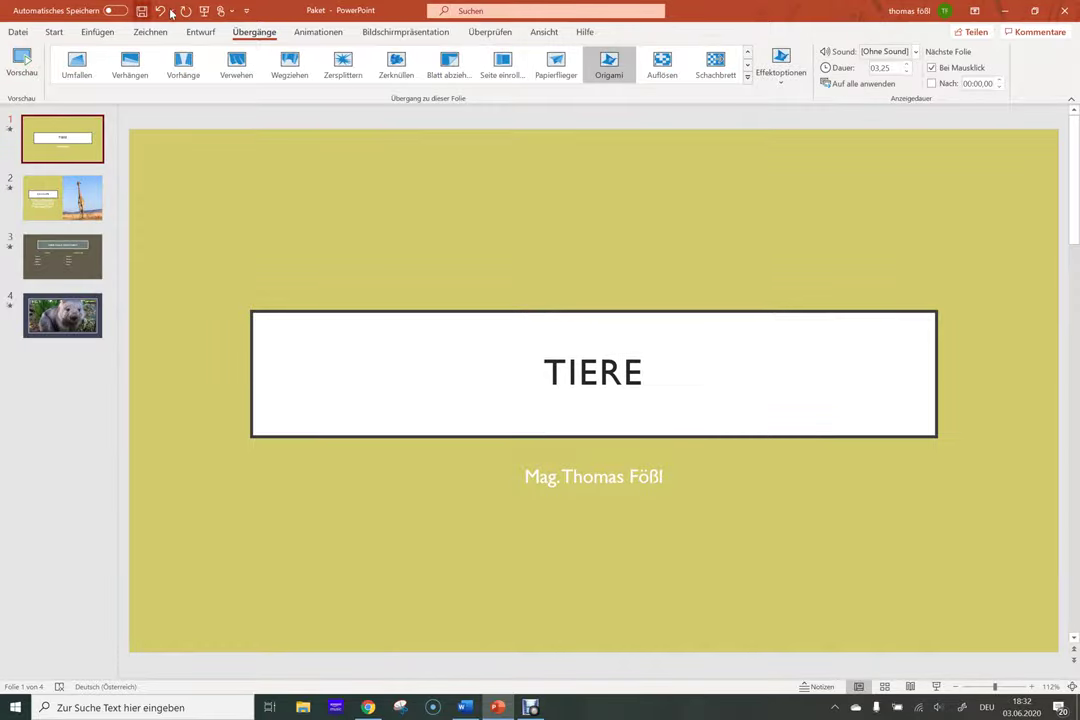
- Play the slideshow from the beginning through all four slides and back to the editor
click(203, 11)
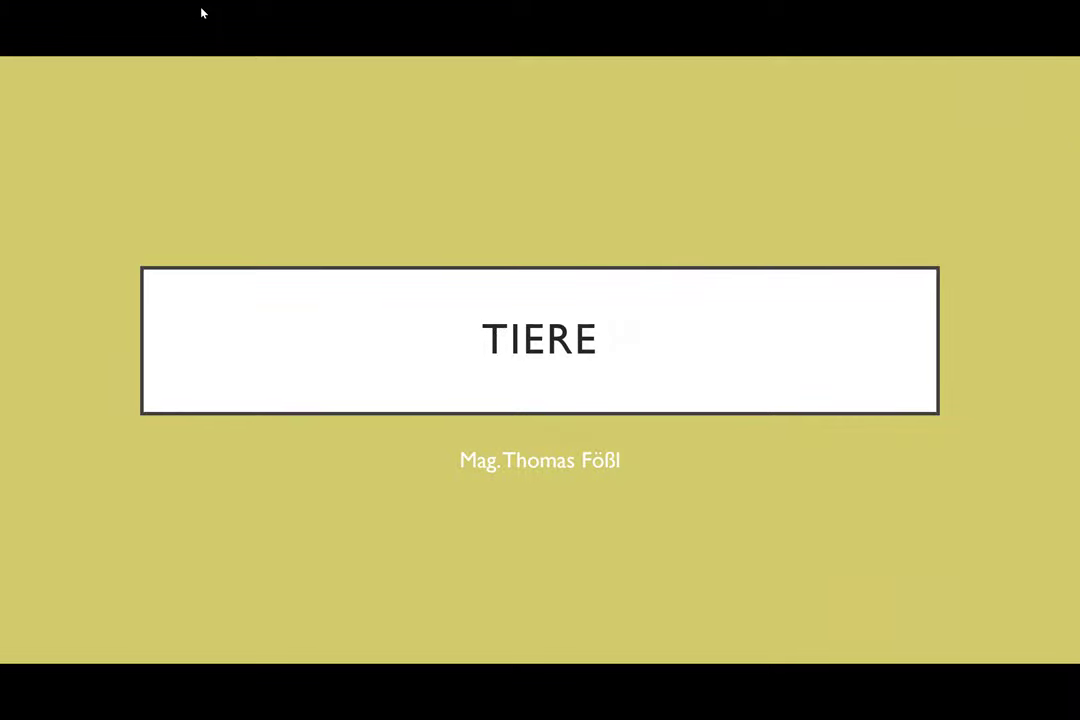
click(201, 12)
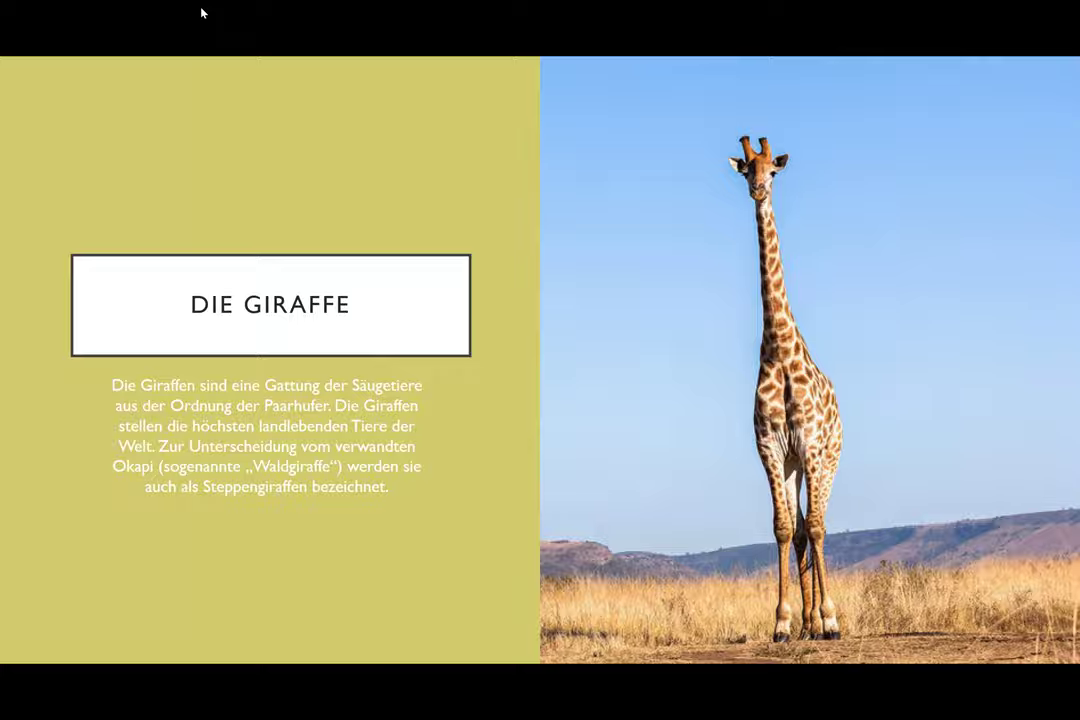
click(201, 12)
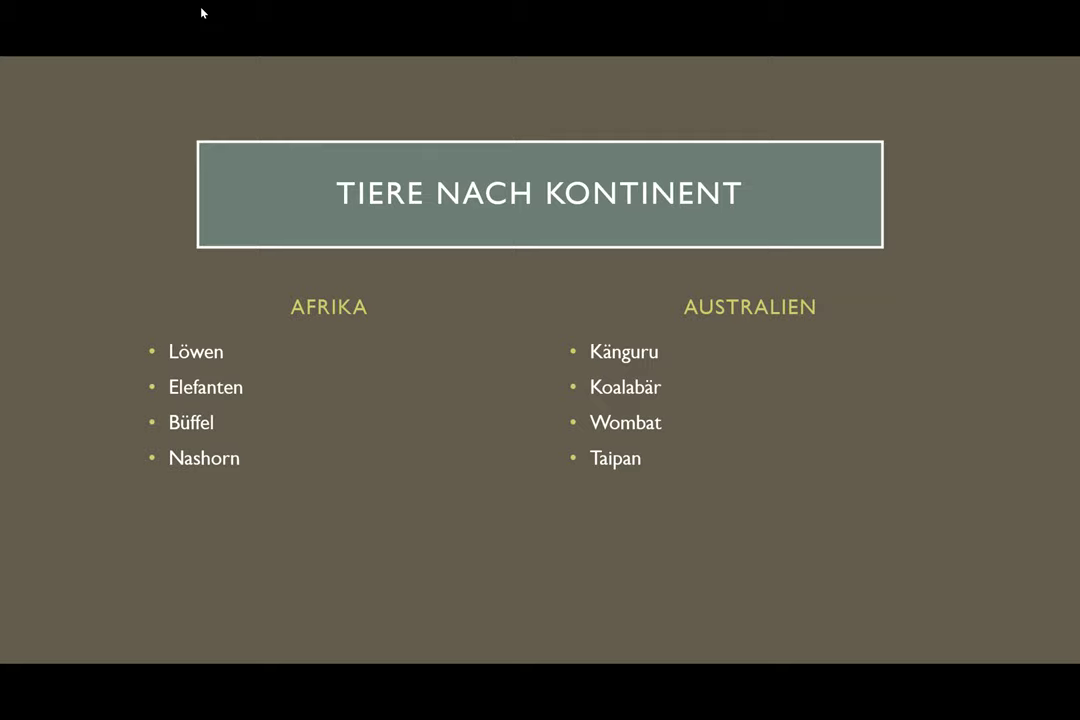
click(201, 12)
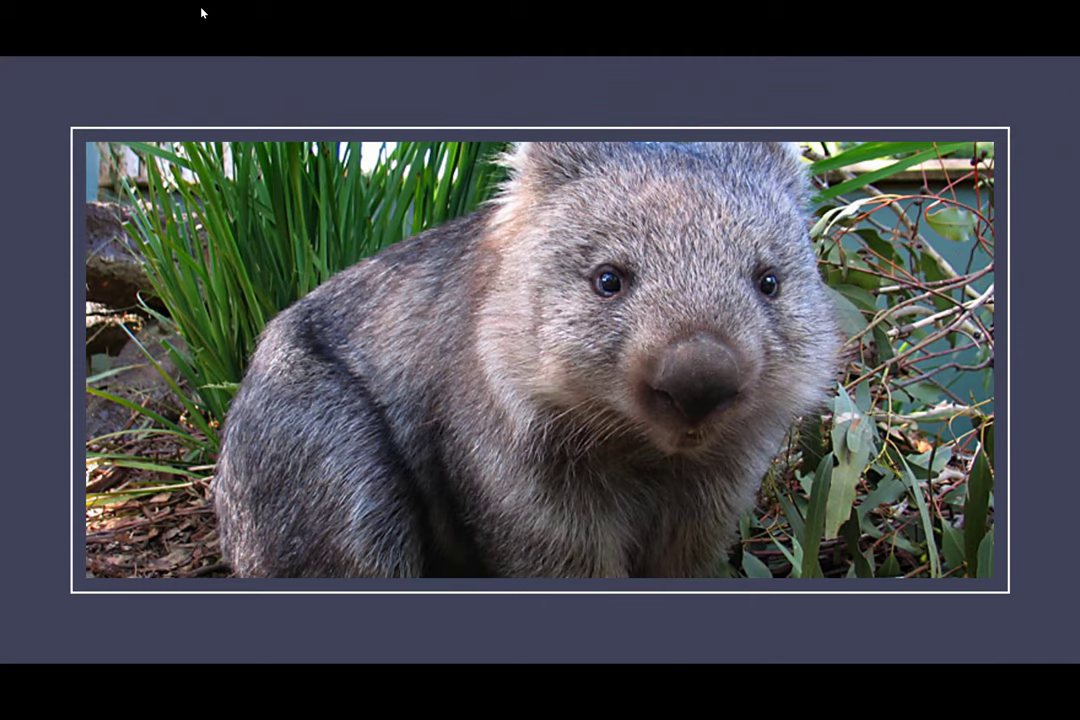
click(201, 12)
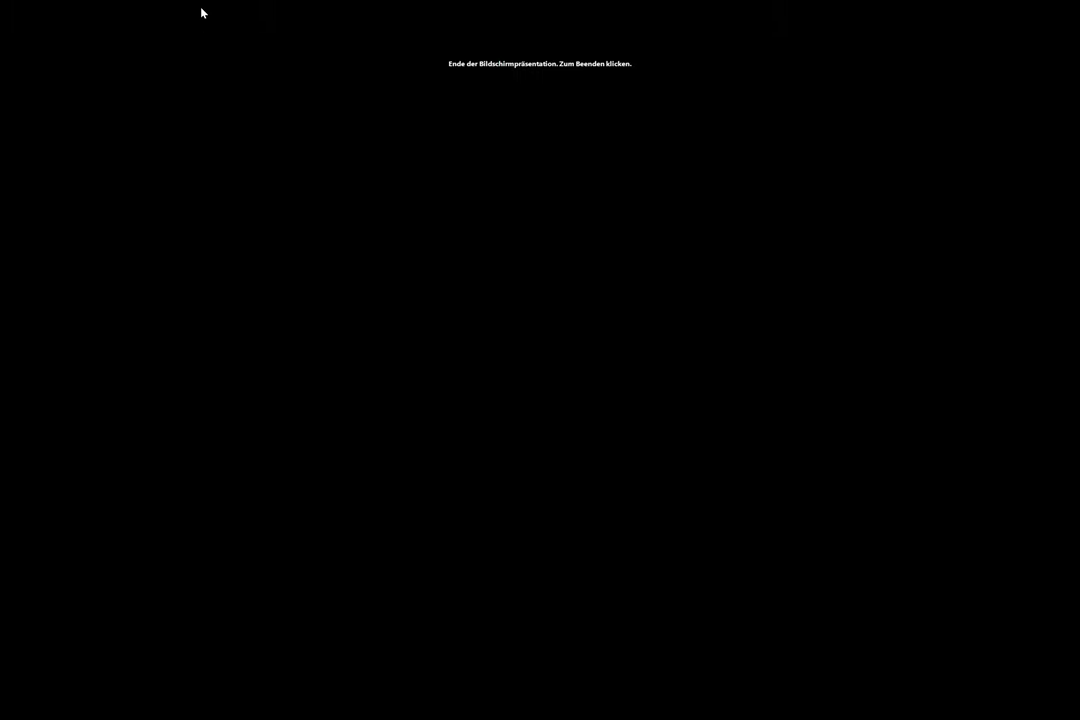
click(201, 12)
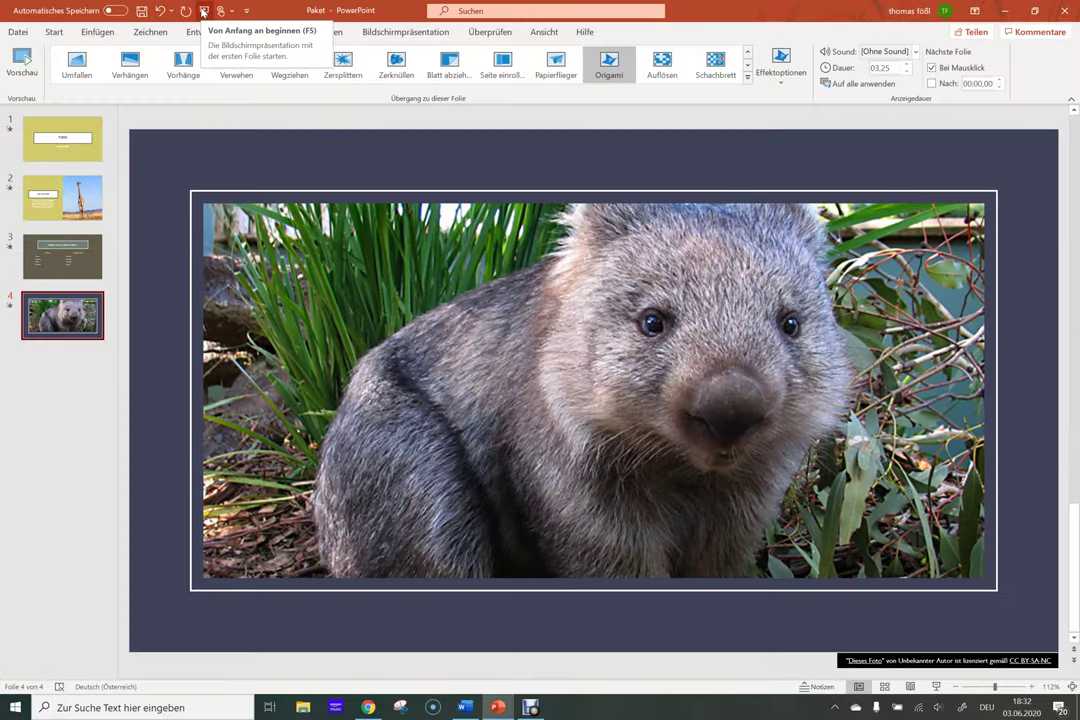